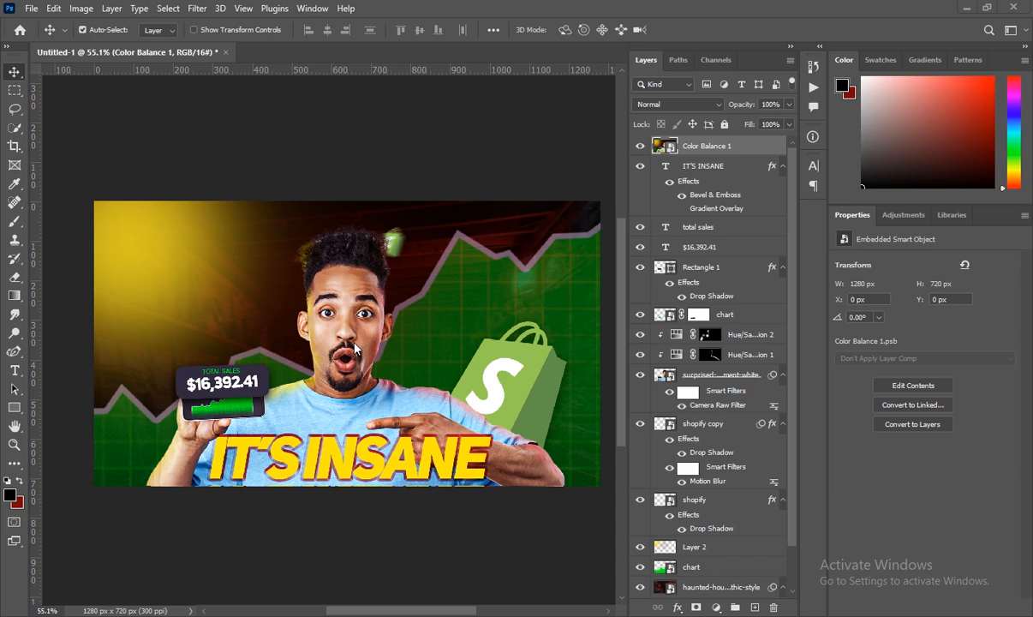
- Create a new 1280 x 720 px document at 300 pixels/inch in 16-bit RGB with a transparent background
{"action": "left_click", "coordinate": [30, 9]}
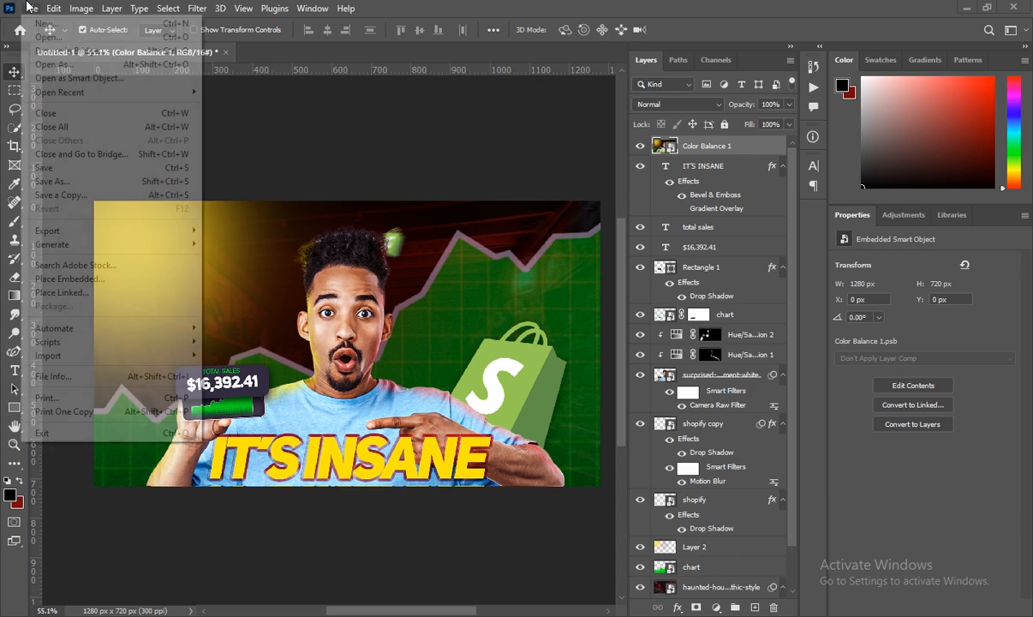
{"action": "left_click", "coordinate": [41, 11]}
{"action": "left_click", "coordinate": [48, 10]}
{"action": "left_click", "coordinate": [34, 10]}
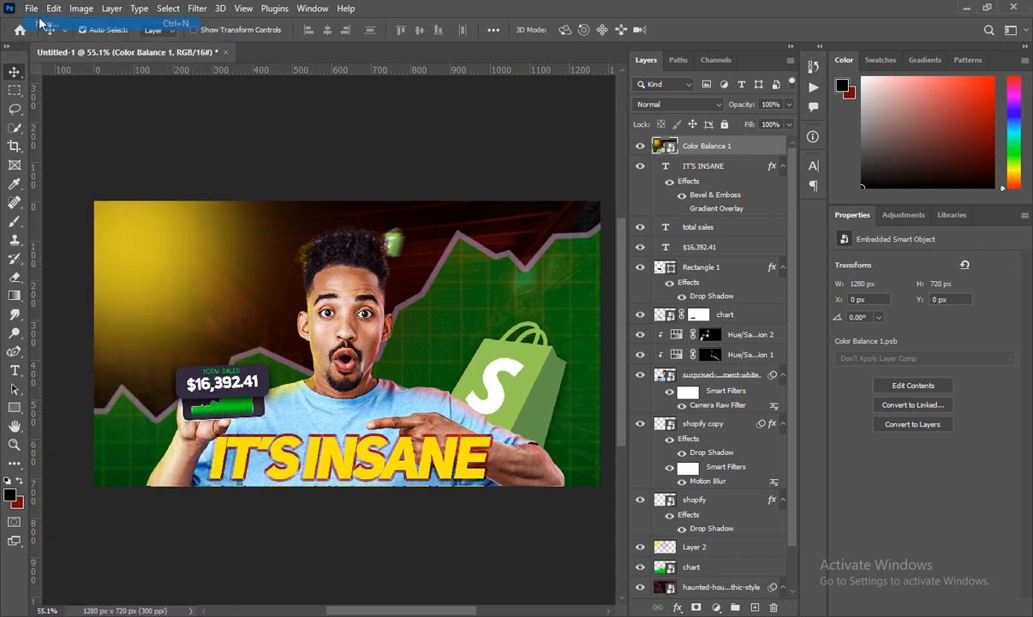
{"action": "key", "text": "ctrl+n"}
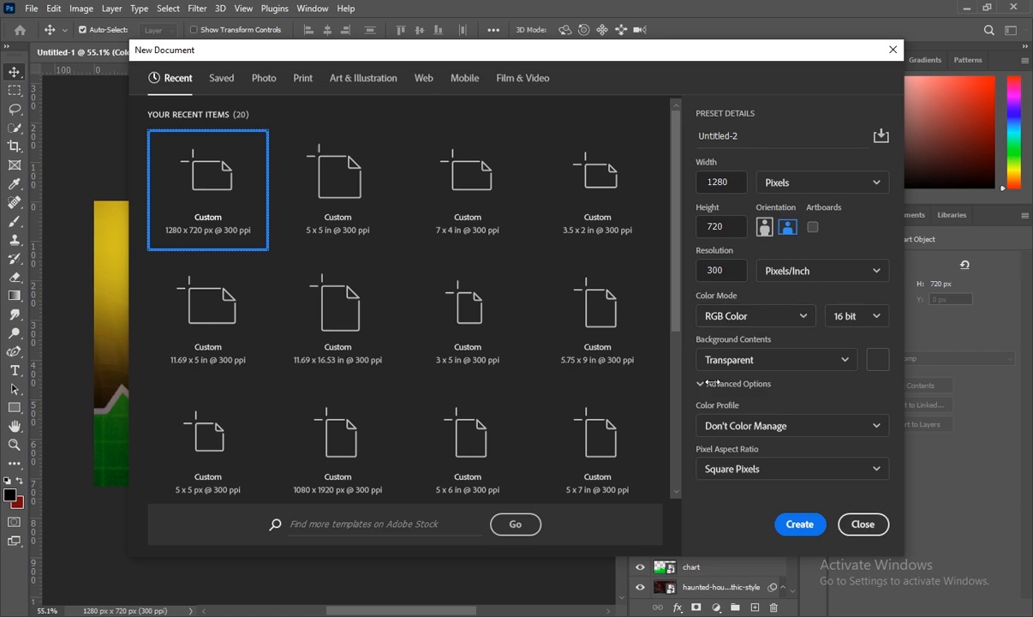
{"action": "left_click", "coordinate": [808, 526]}
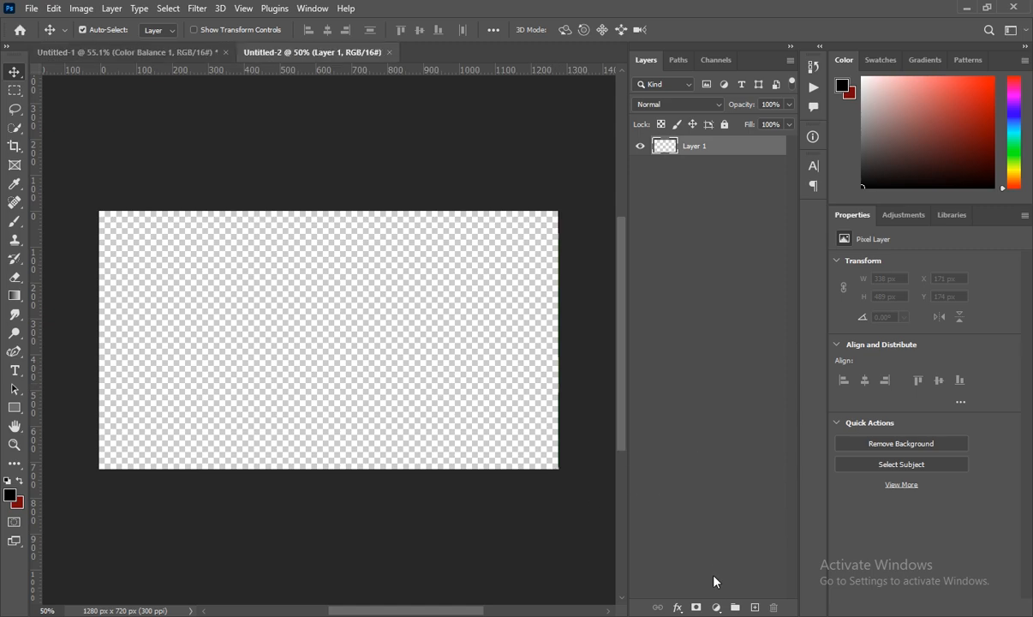
- Add a Solid Color fill layer in black (000000) as the base of the canvas
{"action": "left_click", "coordinate": [717, 607]}
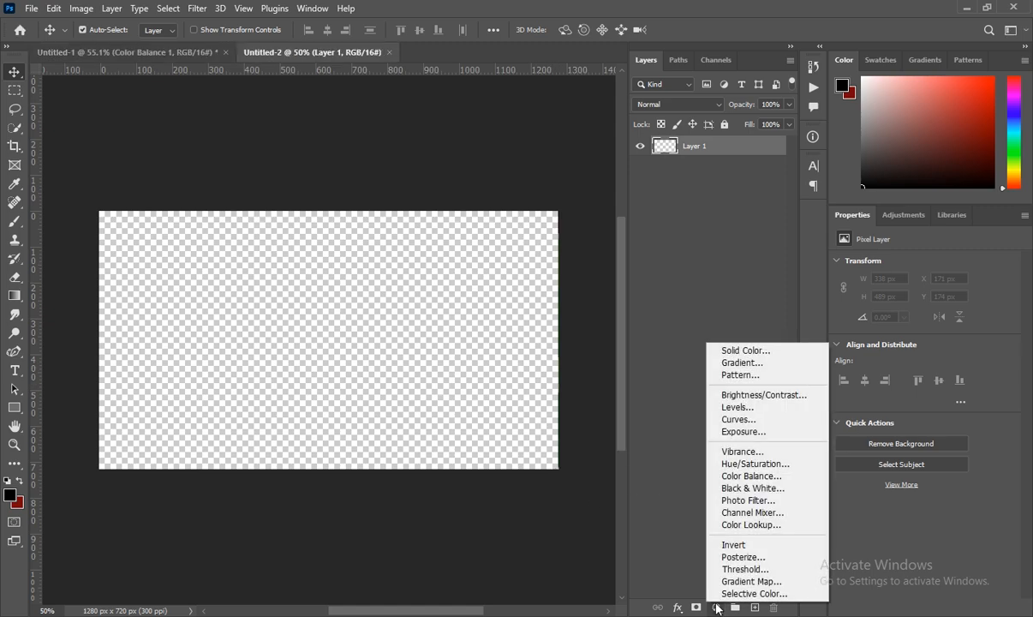
{"action": "left_click", "coordinate": [742, 351]}
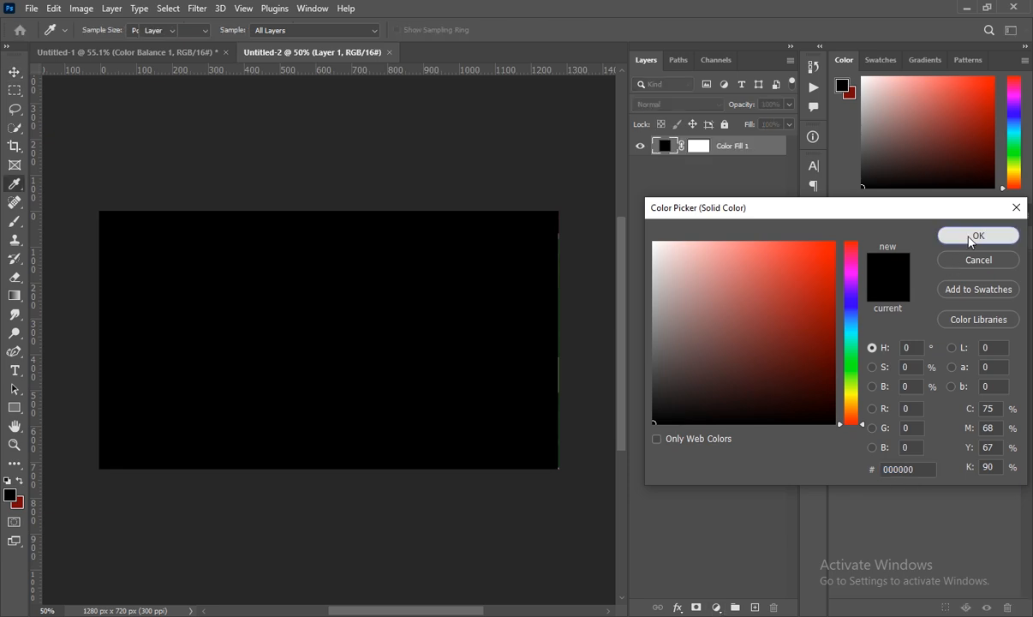
{"action": "left_click", "coordinate": [979, 236]}
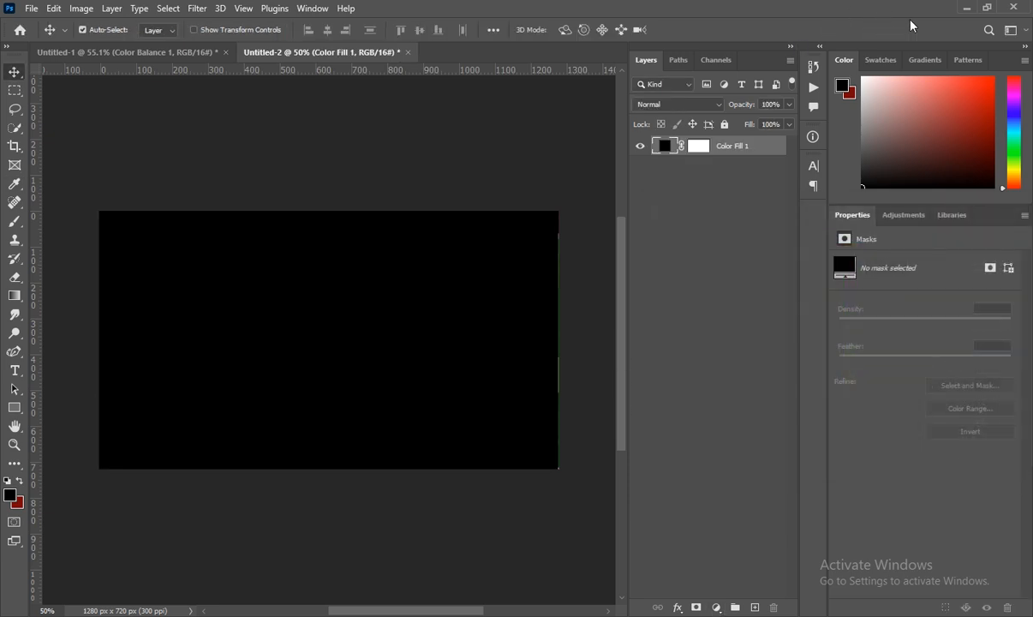
- Place the haunted-house-gothic-style image from the desktop's source files folder into the new document
{"action": "left_click", "coordinate": [966, 7]}
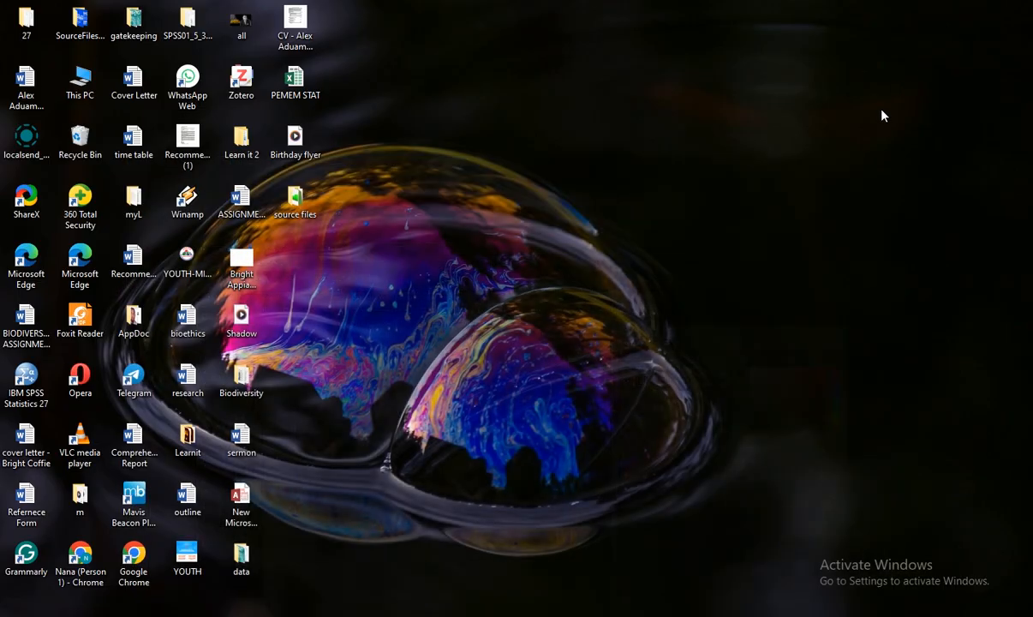
{"action": "double_click", "coordinate": [291, 208]}
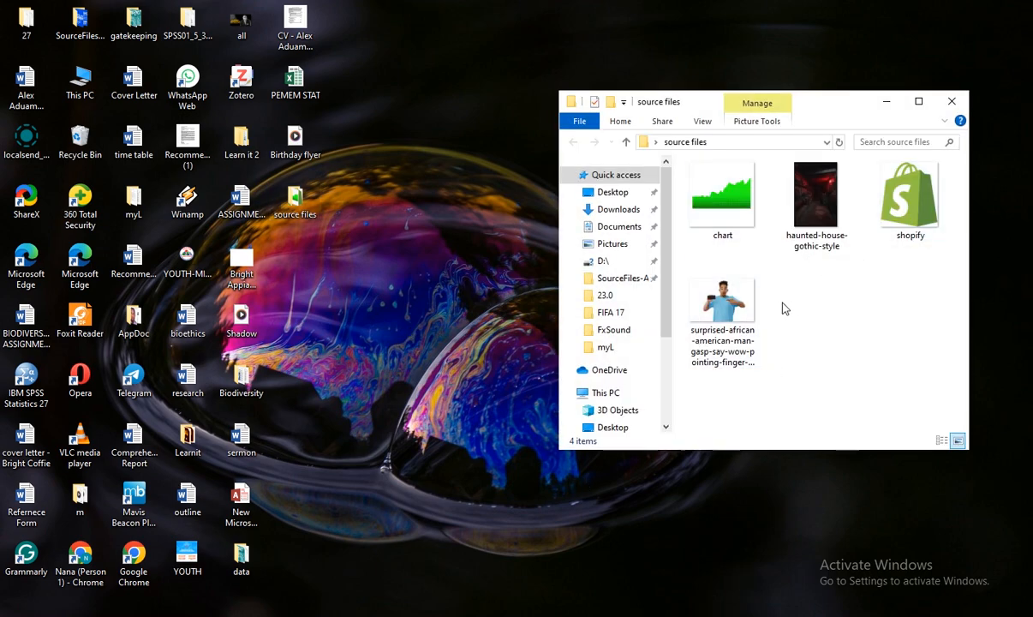
{"action": "left_click_drag", "start_coordinate": [761, 191], "coordinate": [395, 392]}
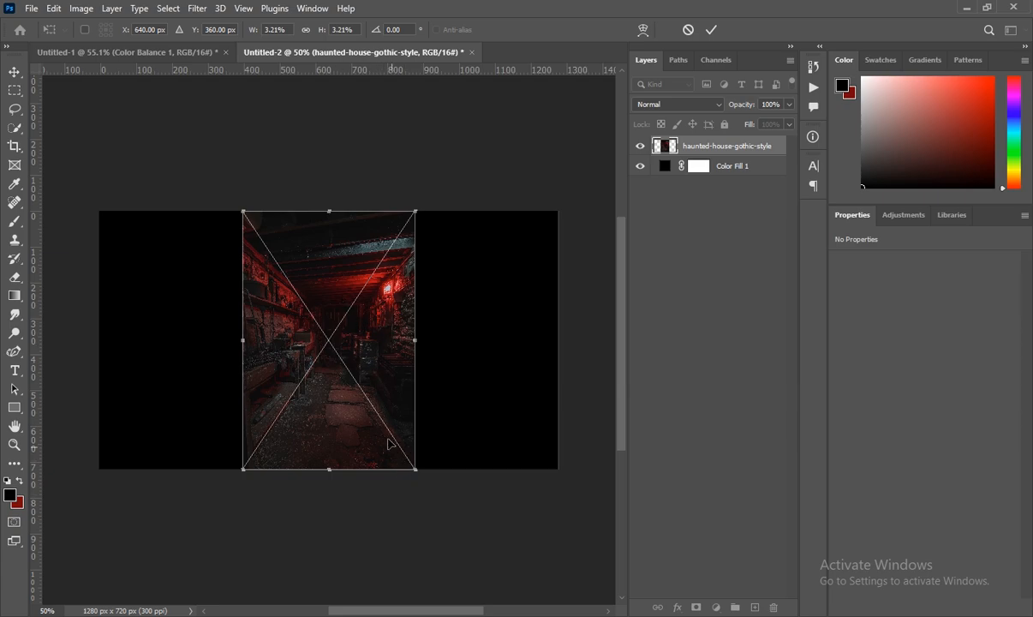
- Scale the placed haunted-house image to 8.5% in width and height and move it down to show the ceiling and lamp
{"action": "left_click", "coordinate": [272, 27]}
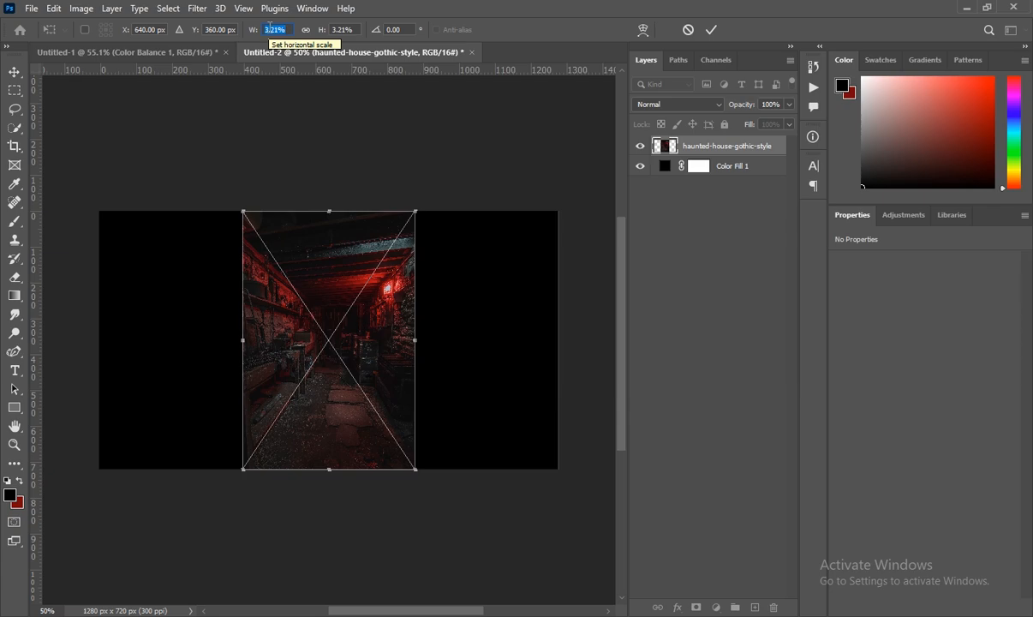
{"action": "type", "text": "7"}
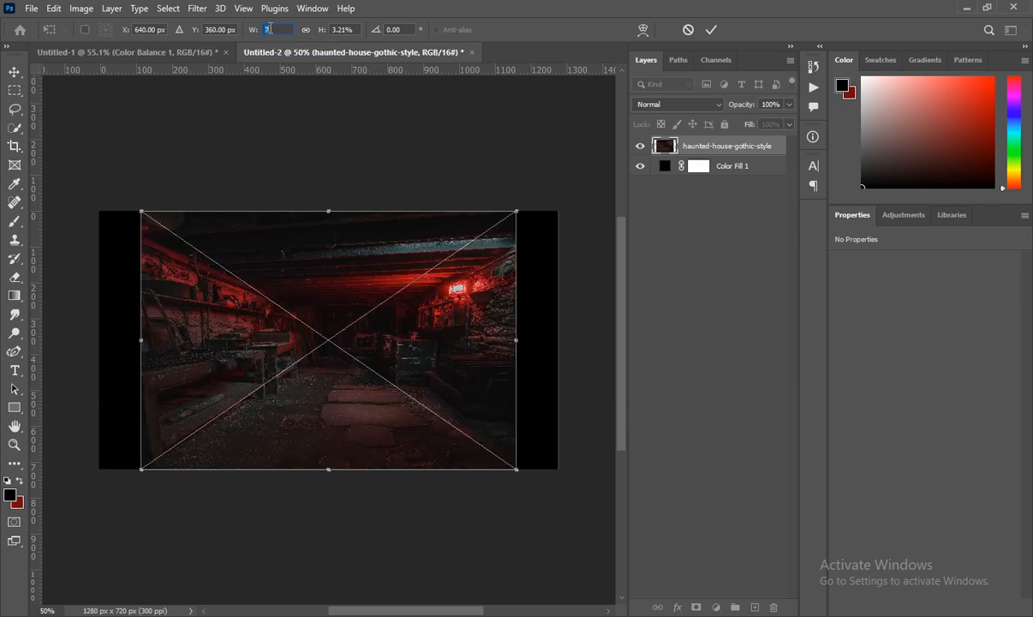
{"action": "key", "text": "BackSpace"}
{"action": "type", "text": "8"}
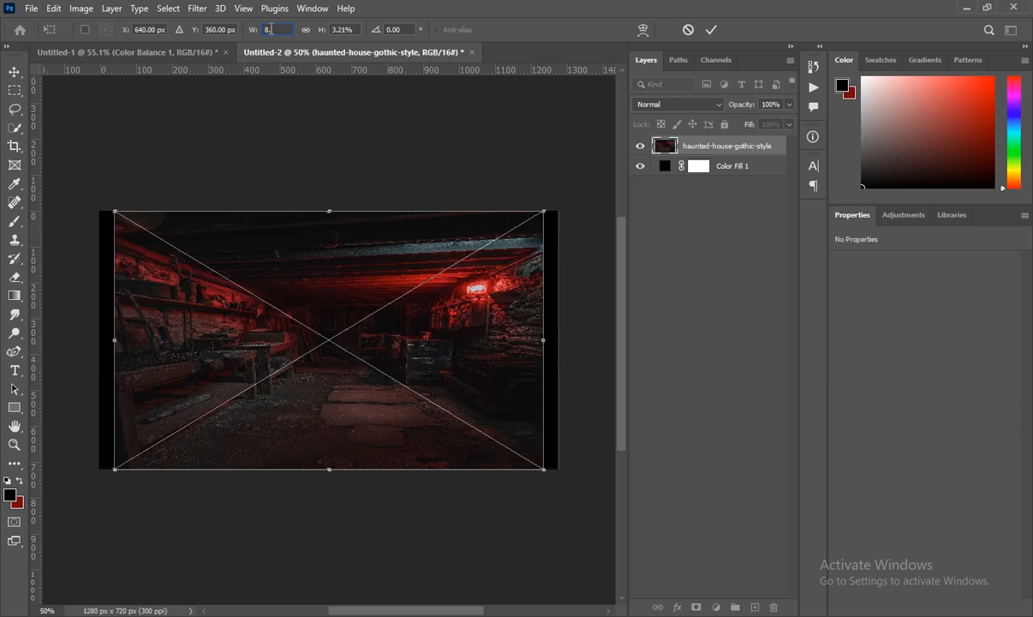
{"action": "type", "text": ".5"}
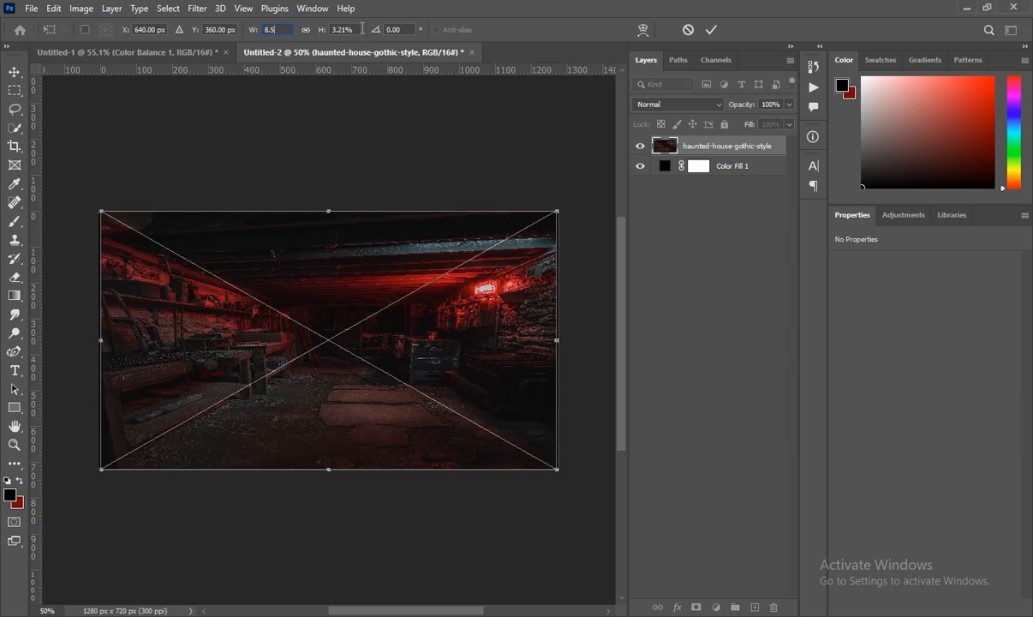
{"action": "key", "text": "Return"}
{"action": "left_click", "coordinate": [336, 30]}
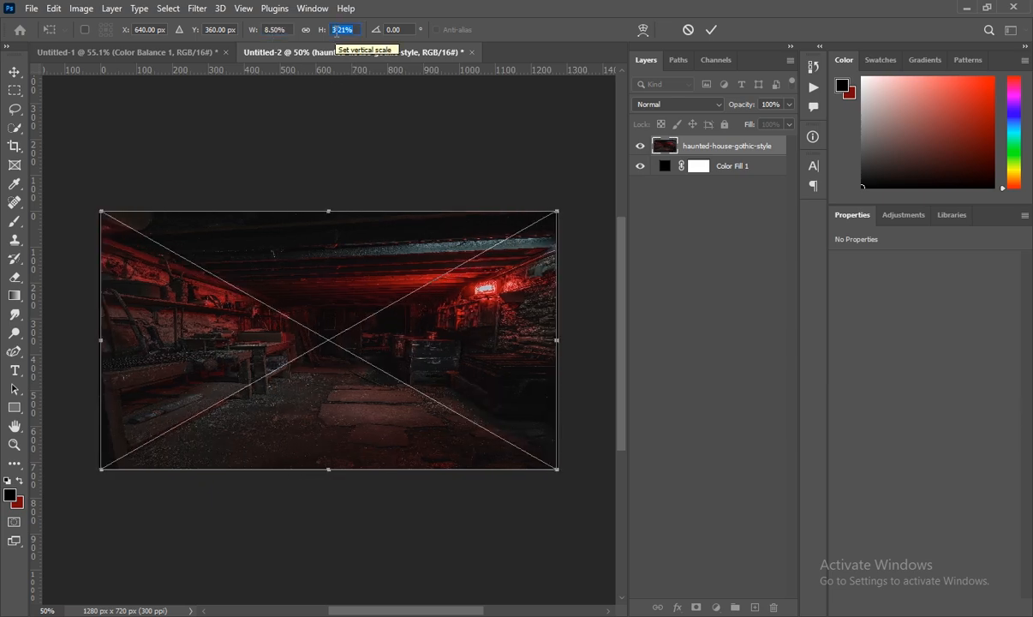
{"action": "type", "text": "8"}
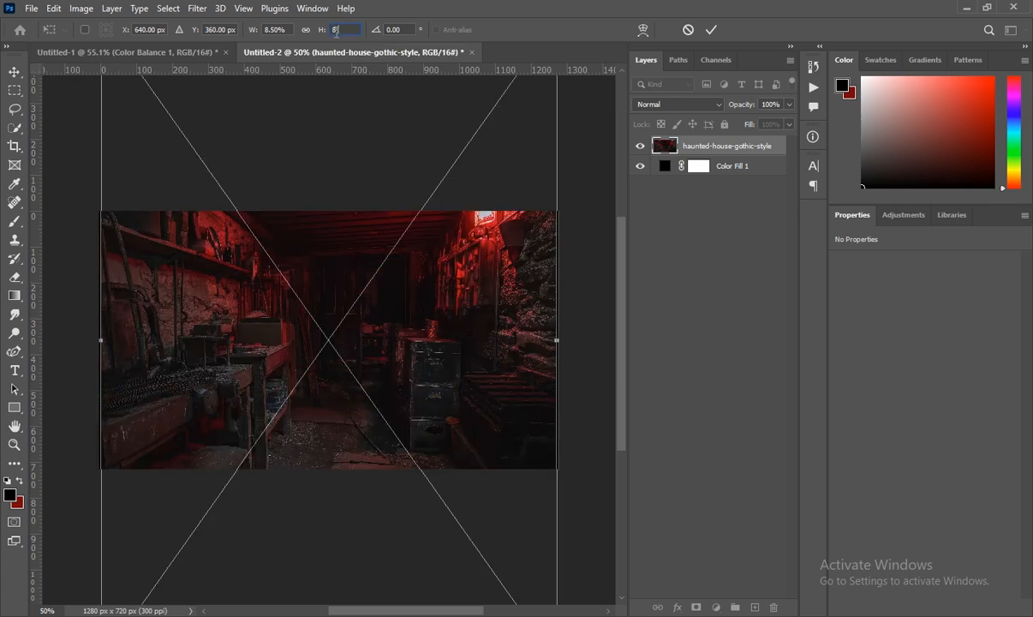
{"action": "type", "text": ".5"}
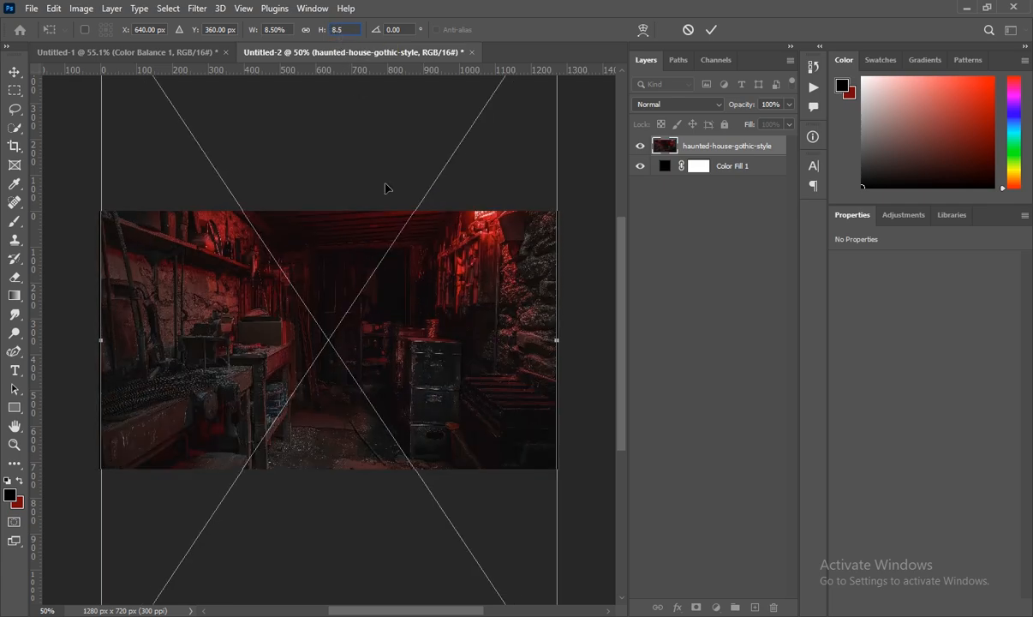
{"action": "left_click_drag", "start_coordinate": [430, 301], "coordinate": [453, 408]}
{"action": "key", "text": "Return"}
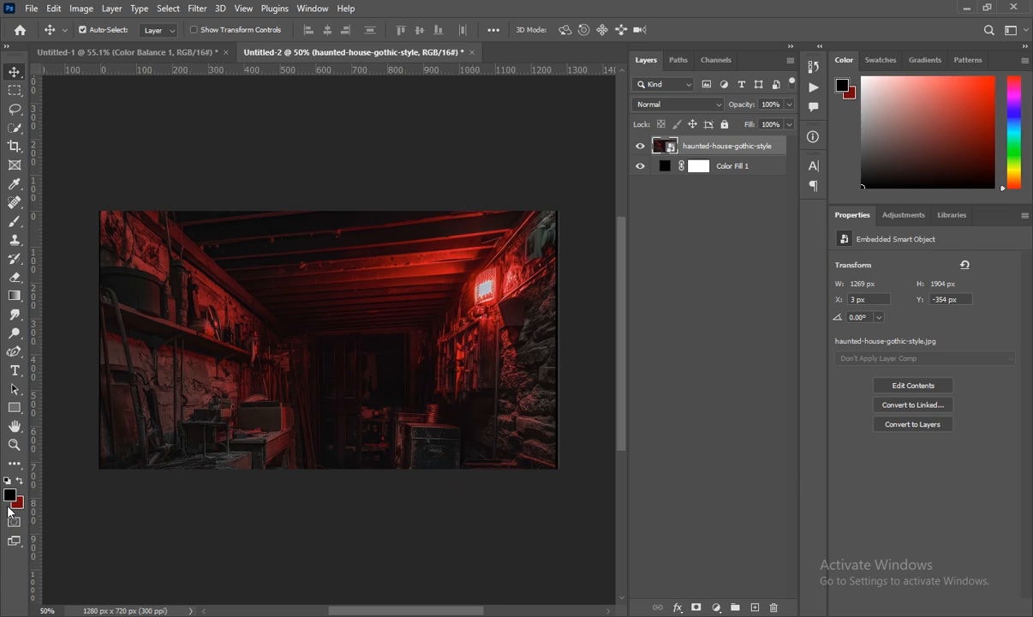
- Set the foreground color to bright red c20e15, starting from a red sampled from the haunted-house ceiling
{"action": "left_click", "coordinate": [10, 495]}
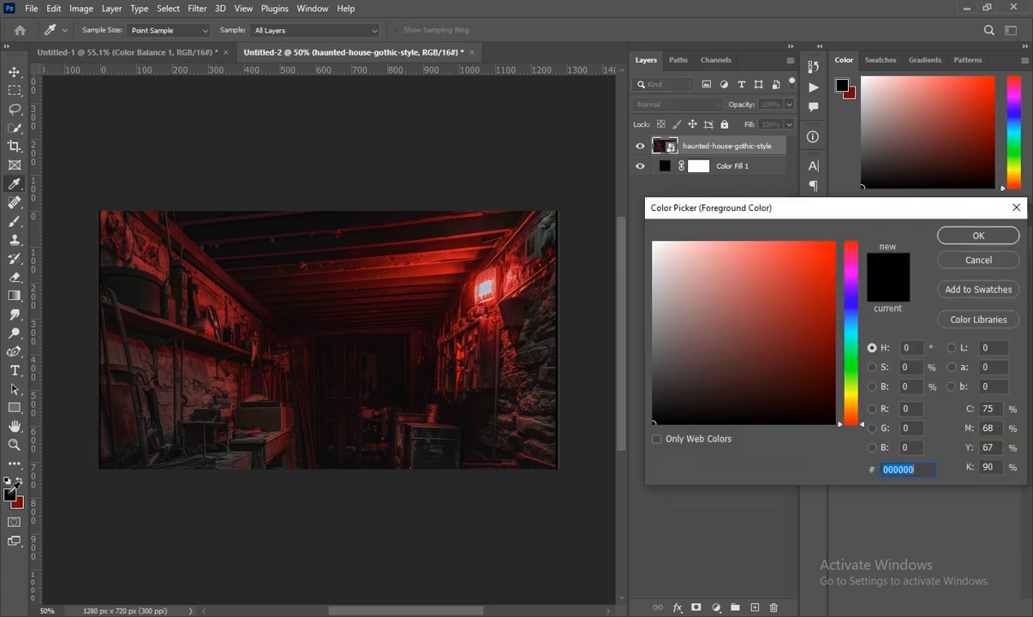
{"action": "left_click", "coordinate": [485, 286]}
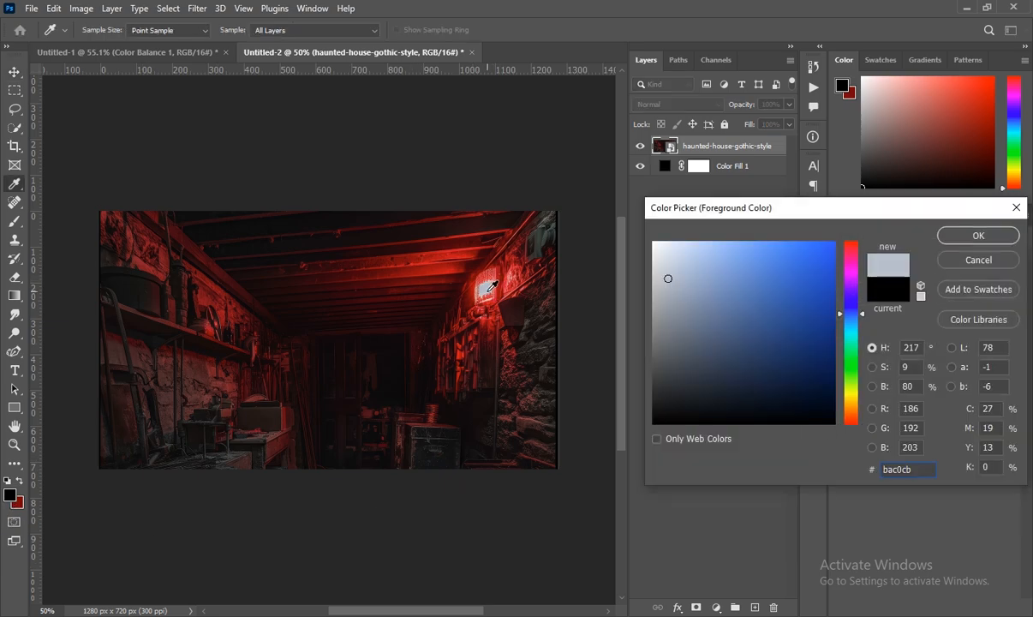
{"action": "left_click", "coordinate": [460, 273]}
{"action": "left_click", "coordinate": [446, 260]}
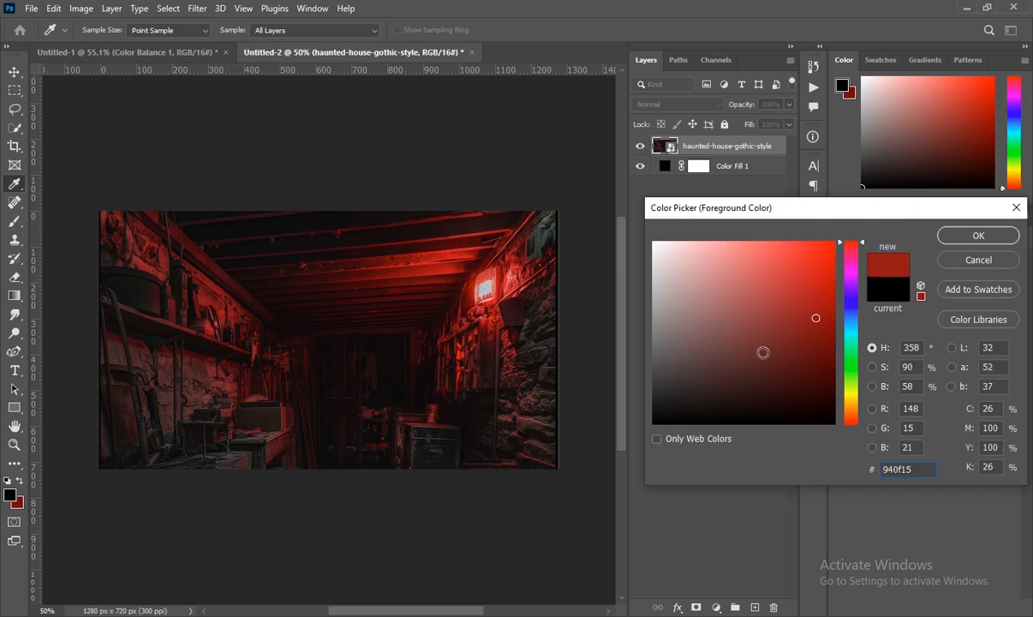
{"action": "left_click_drag", "start_coordinate": [814, 295], "coordinate": [820, 284]}
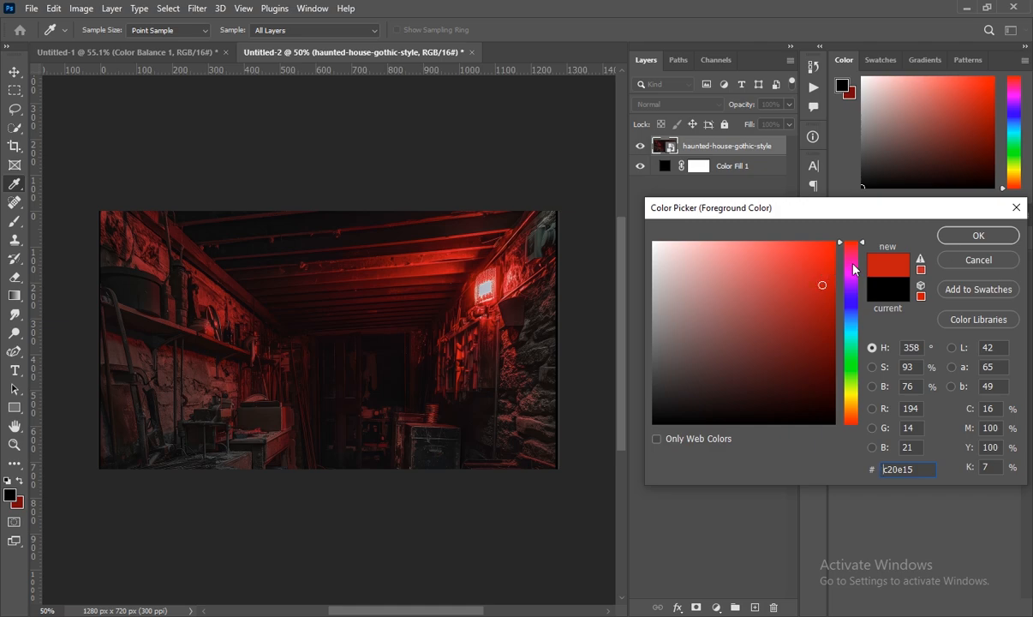
{"action": "left_click", "coordinate": [978, 236]}
{"action": "key", "text": "v"}
- Place the surprised man cutout image from the source files folder above the haunted-house layer
{"action": "scroll", "coordinate": [507, 390], "scroll_direction": "down", "scroll_amount": 1}
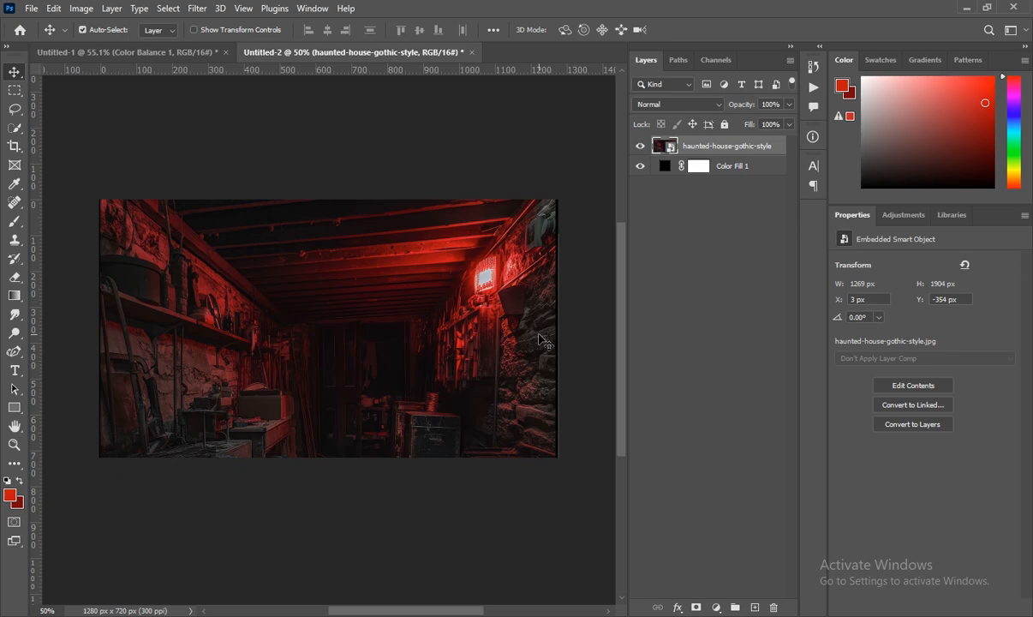
{"action": "mouse_move", "coordinate": [323, 612]}
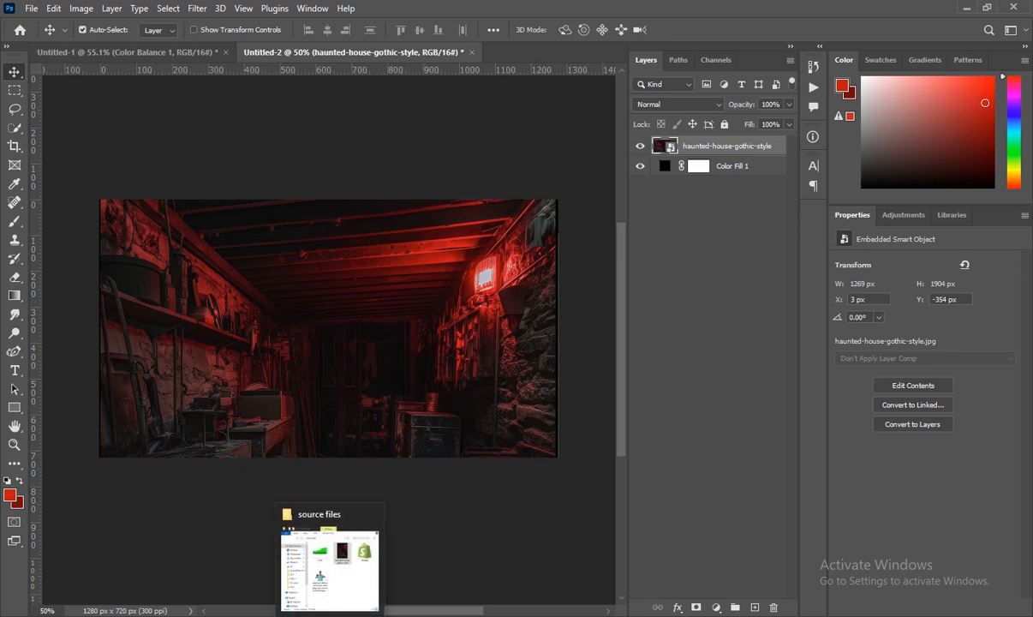
{"action": "left_click", "coordinate": [330, 593]}
{"action": "left_click_drag", "start_coordinate": [731, 328], "coordinate": [392, 422]}
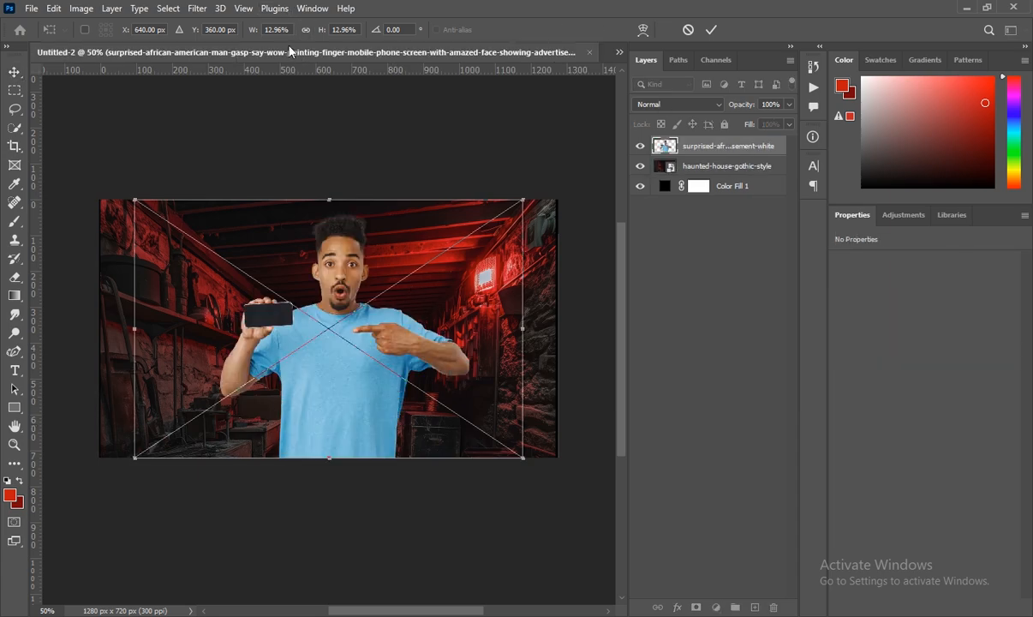
- Scale the surprised man image to 20% in width and height and move it down and slightly left on the canvas
{"action": "left_click", "coordinate": [275, 30]}
{"action": "type", "text": "20"}
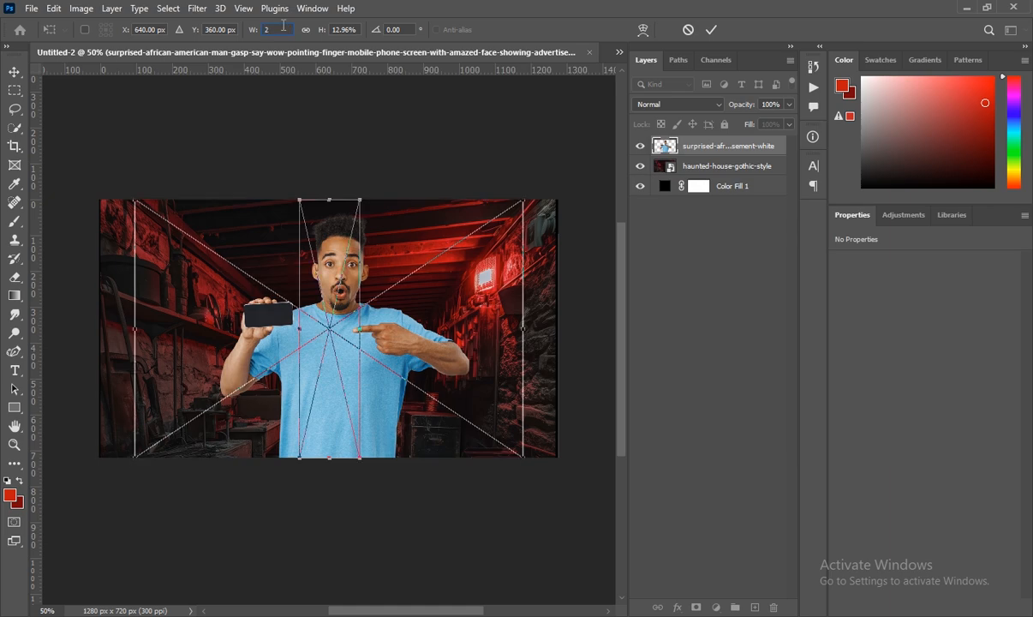
{"action": "left_click", "coordinate": [343, 30]}
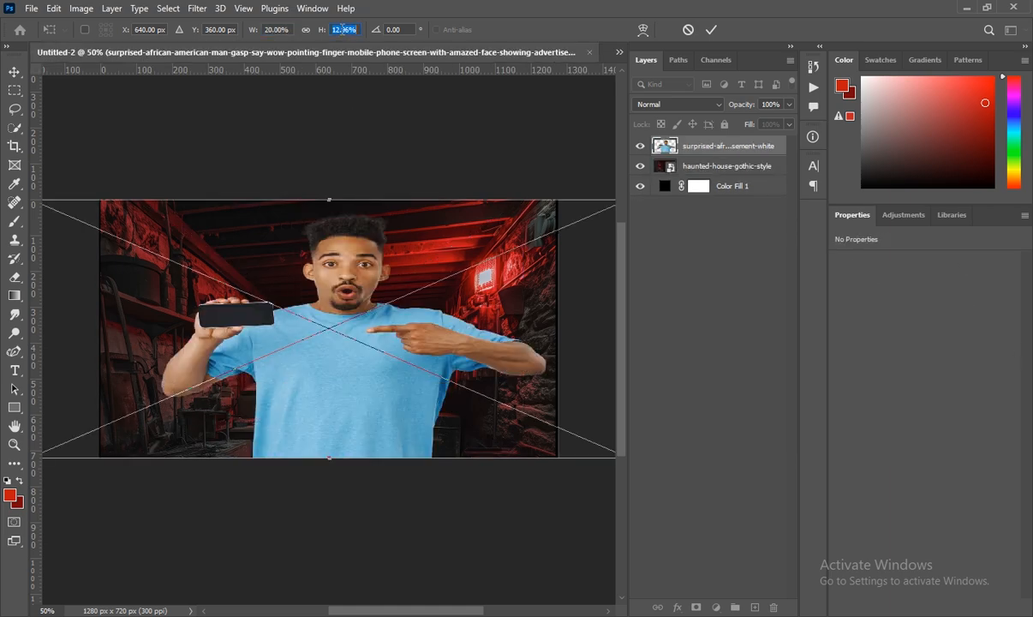
{"action": "type", "text": "20"}
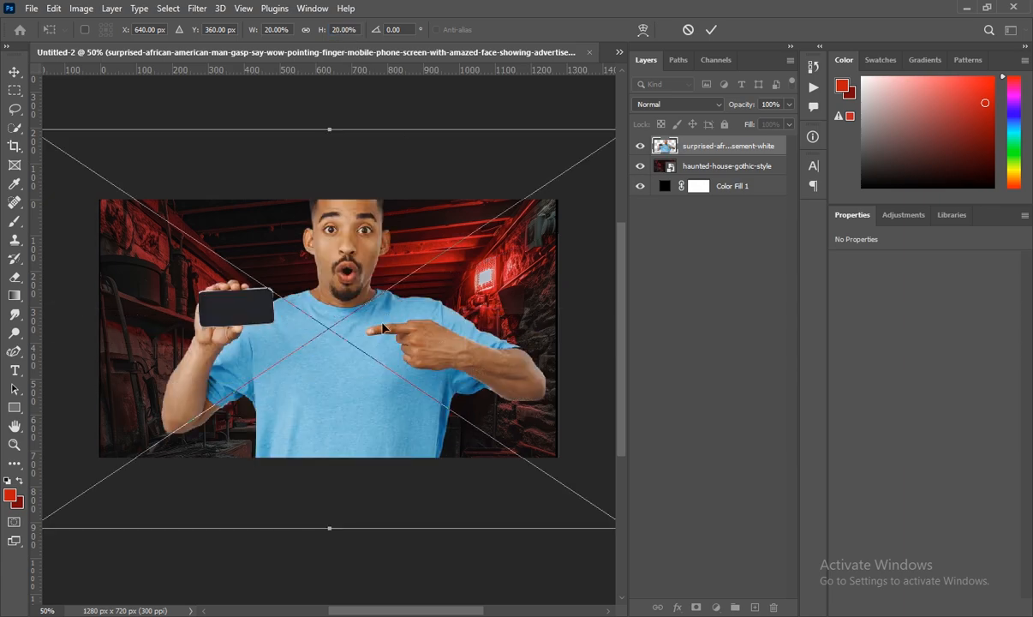
{"action": "left_click_drag", "start_coordinate": [396, 312], "coordinate": [365, 392]}
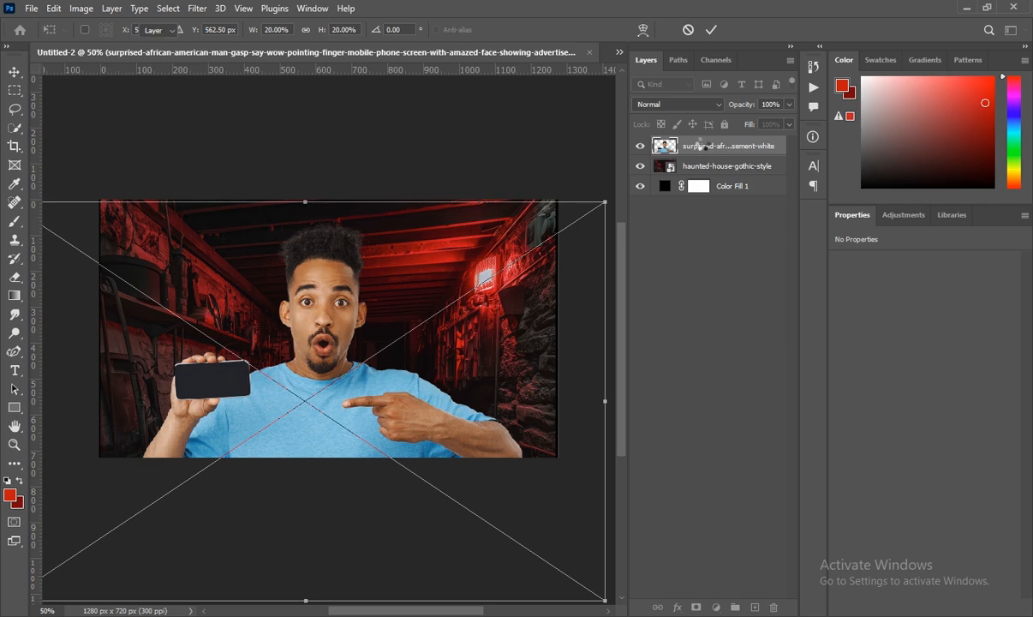
{"action": "left_click", "coordinate": [703, 147]}
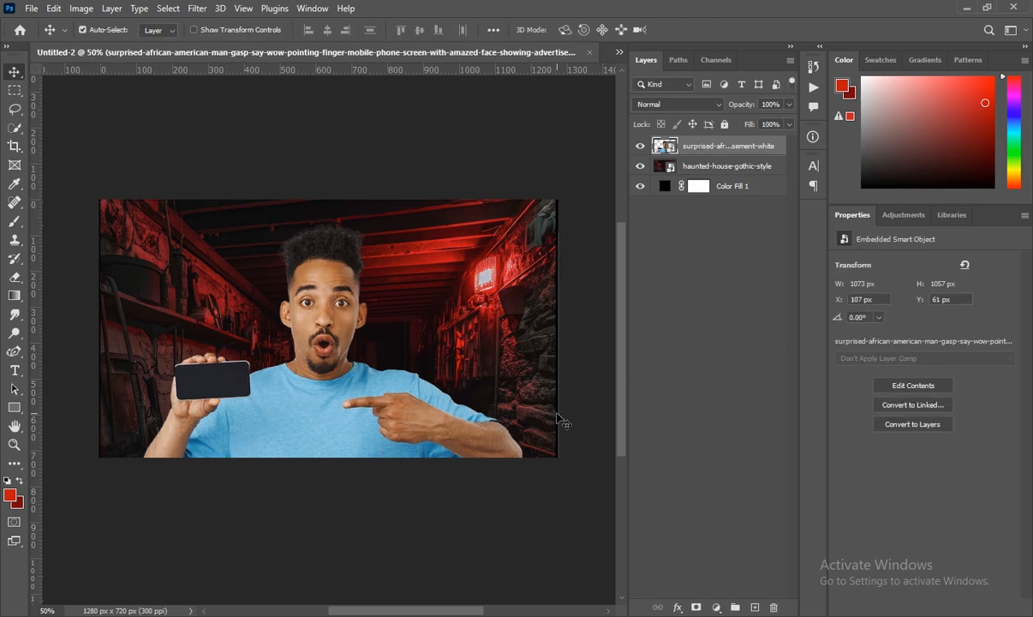
- Apply the Camera Raw Filter to the surprised man layer with Highlights +100, Texture +72 and Clarity +49
{"action": "scroll", "coordinate": [487, 470], "scroll_direction": "up", "scroll_amount": 1}
{"action": "scroll", "coordinate": [485, 467], "scroll_direction": "down", "scroll_amount": 2}
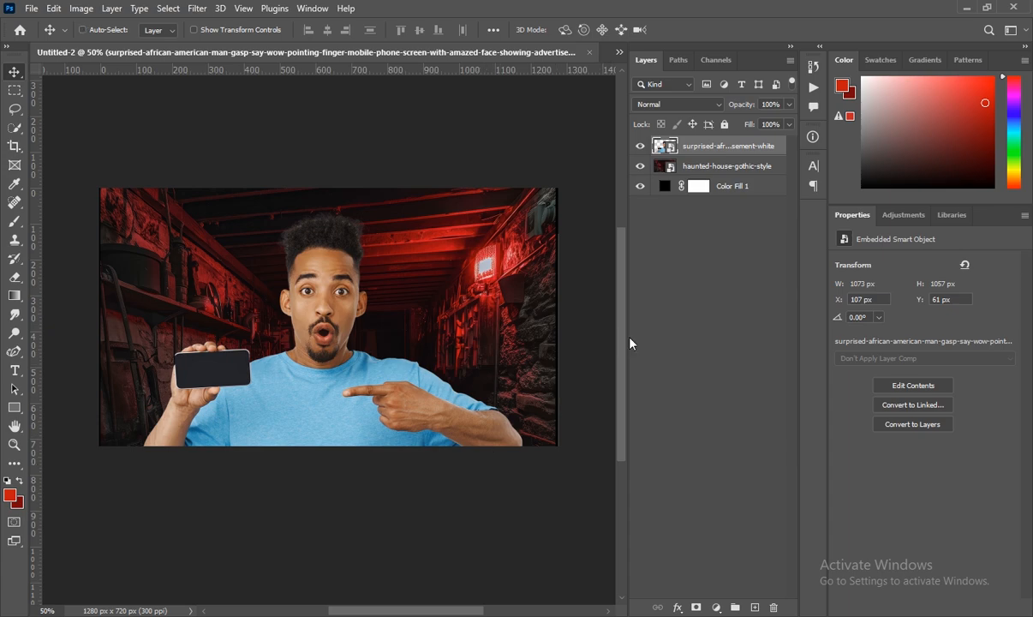
{"action": "key", "text": "ctrl+shift+a"}
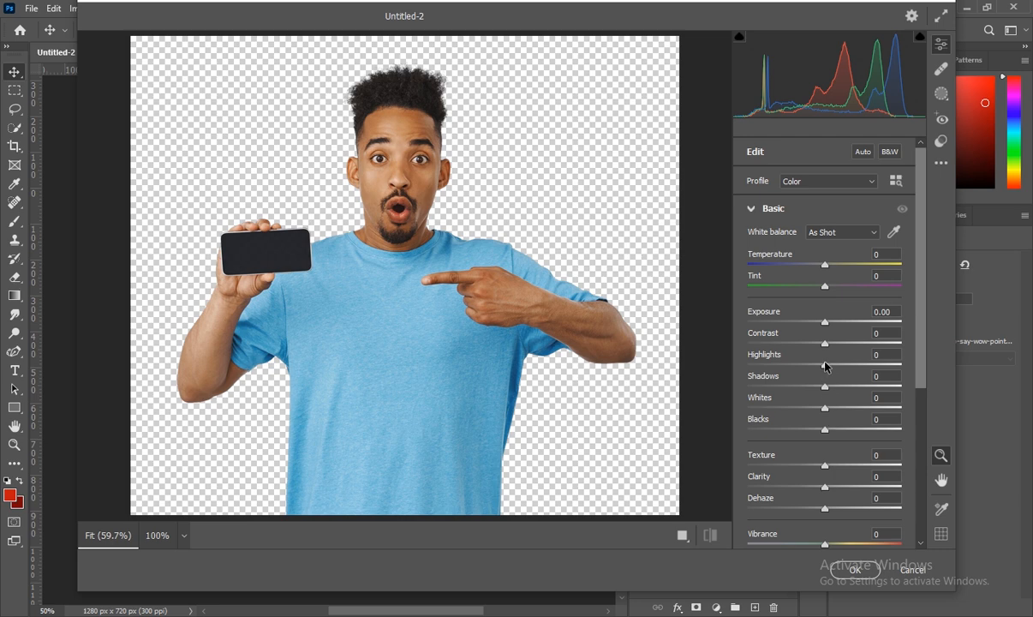
{"action": "left_click_drag", "start_coordinate": [825, 364], "coordinate": [901, 366]}
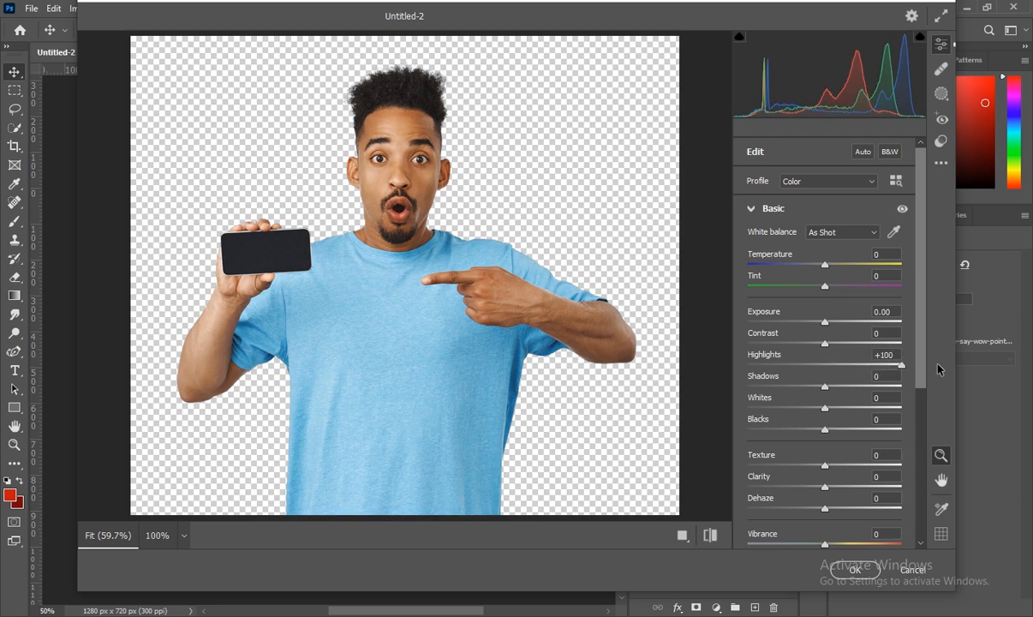
{"action": "left_click_drag", "start_coordinate": [826, 465], "coordinate": [882, 468]}
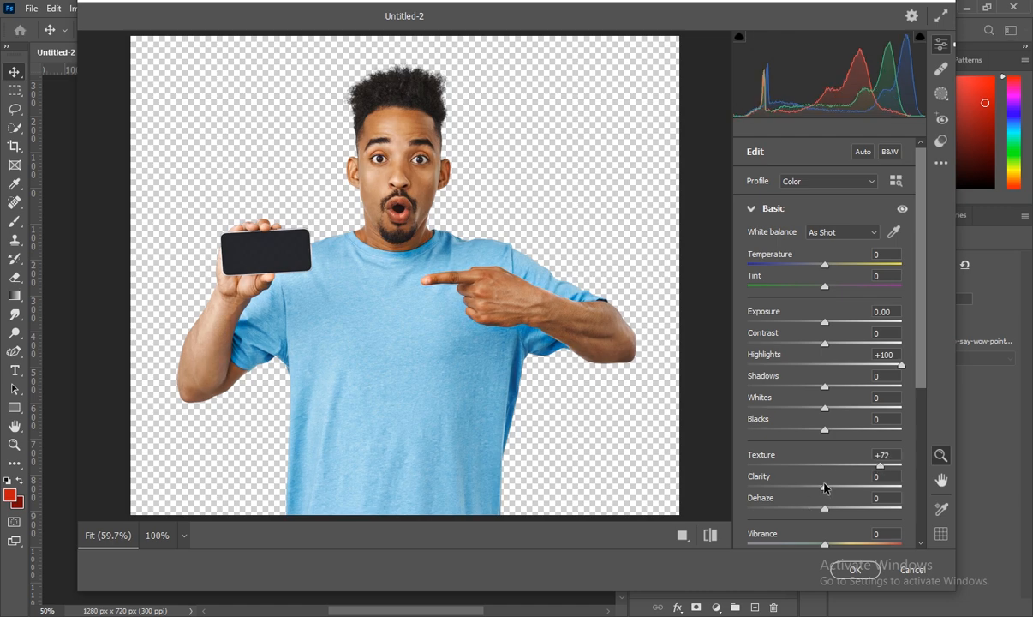
{"action": "left_click_drag", "start_coordinate": [825, 486], "coordinate": [862, 486]}
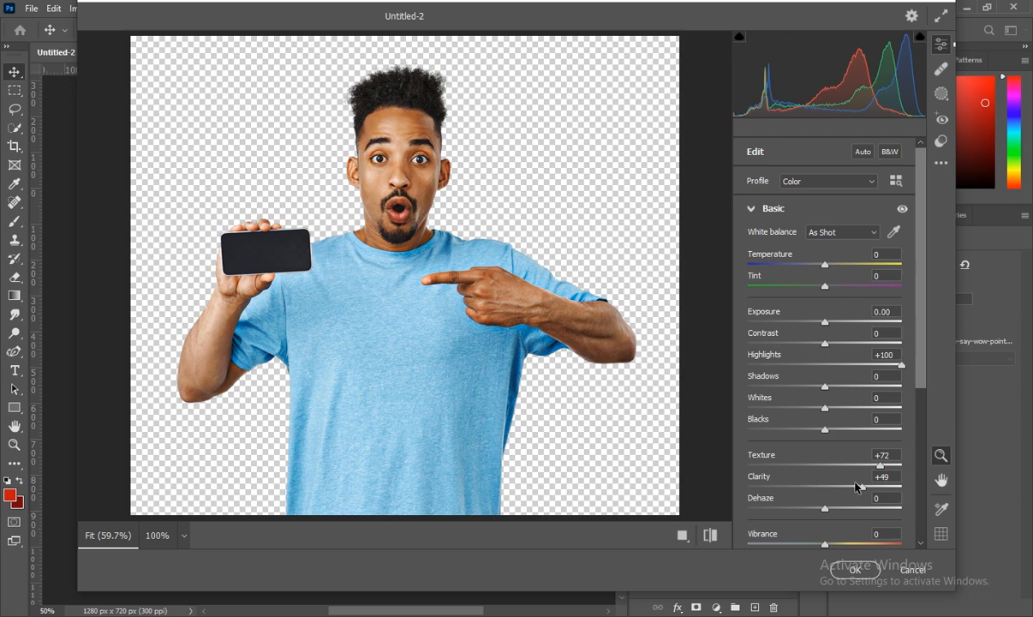
- Set the Camera Raw Noise Reduction to 26 with slight sharpening, fine-tune the Clarity and apply the filter
{"action": "scroll", "coordinate": [855, 486], "scroll_direction": "down", "scroll_amount": 5}
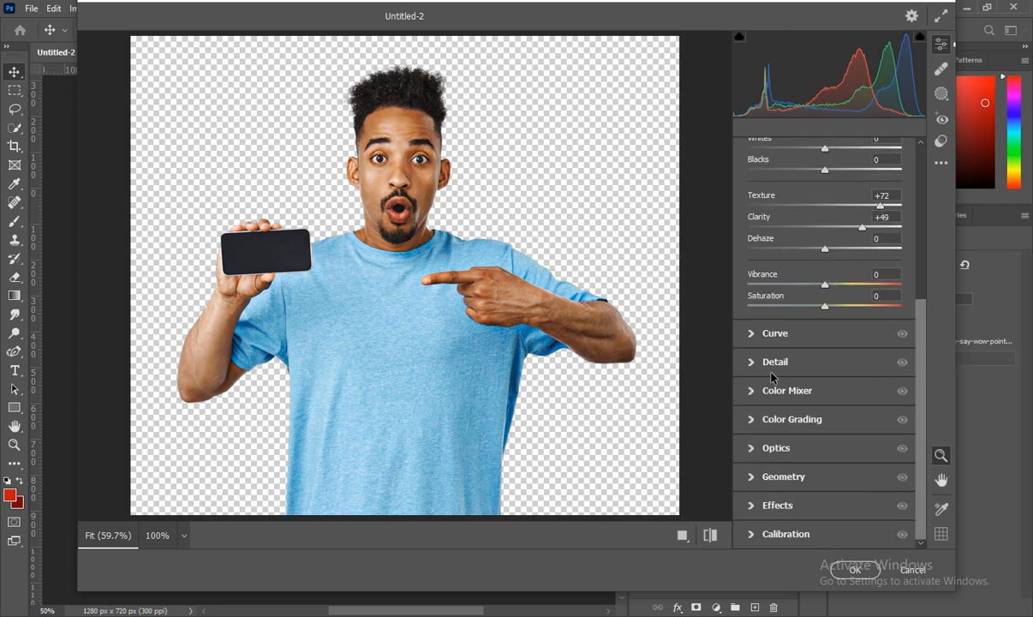
{"action": "left_click", "coordinate": [771, 365]}
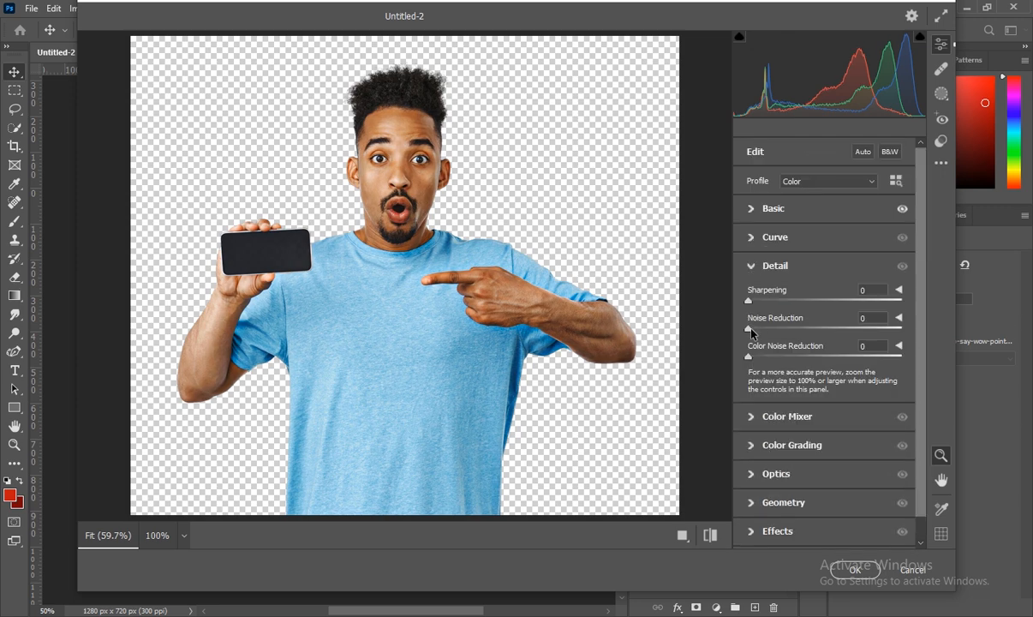
{"action": "left_click_drag", "start_coordinate": [779, 336], "coordinate": [789, 336]}
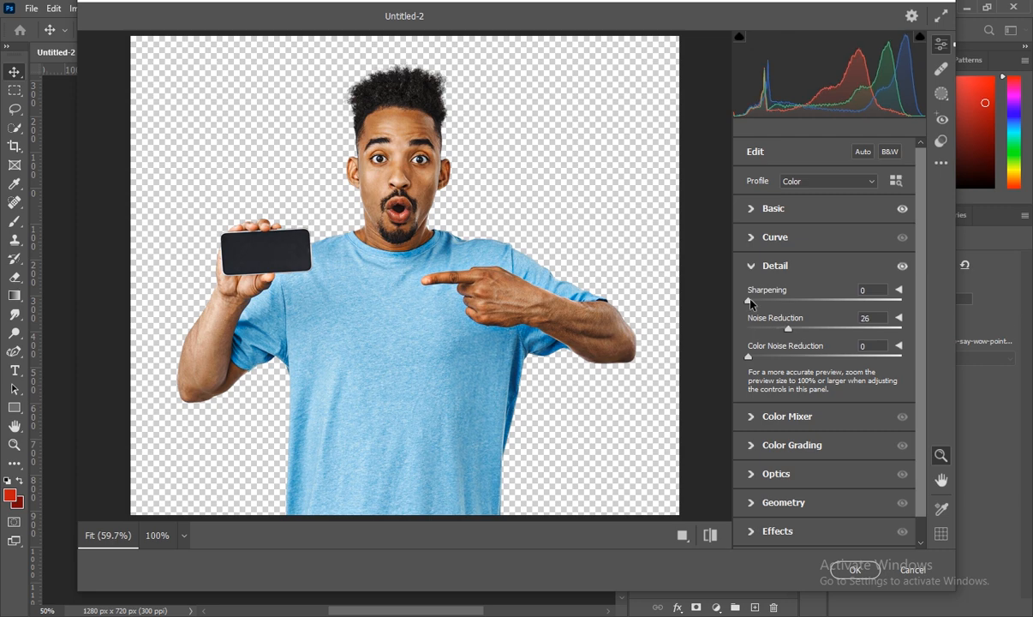
{"action": "left_click_drag", "start_coordinate": [761, 301], "coordinate": [766, 302]}
{"action": "left_click", "coordinate": [751, 210]}
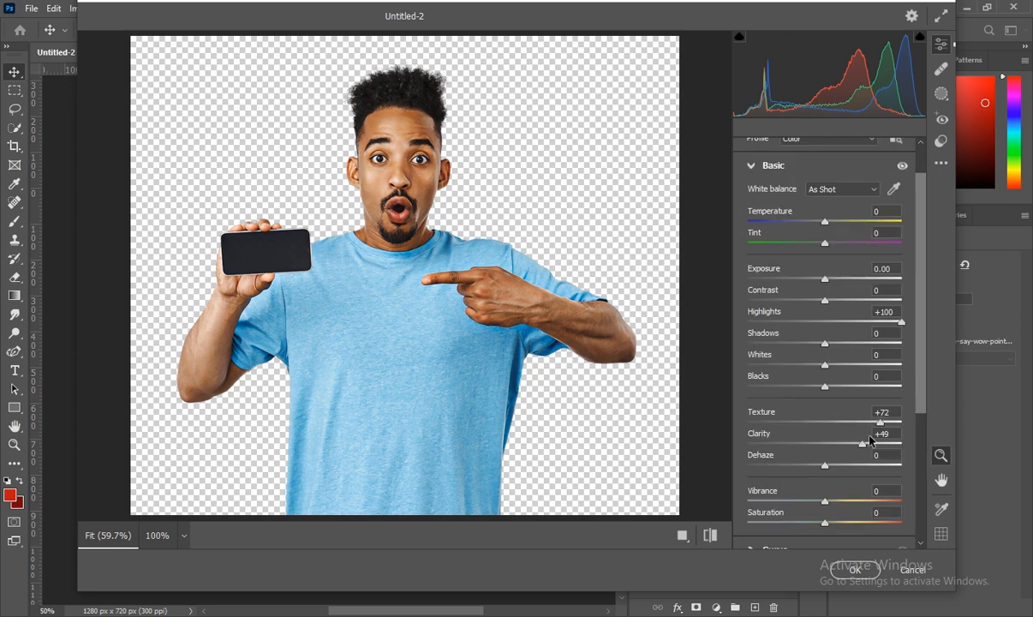
{"action": "left_click_drag", "start_coordinate": [868, 447], "coordinate": [874, 447]}
{"action": "left_click", "coordinate": [853, 570]}
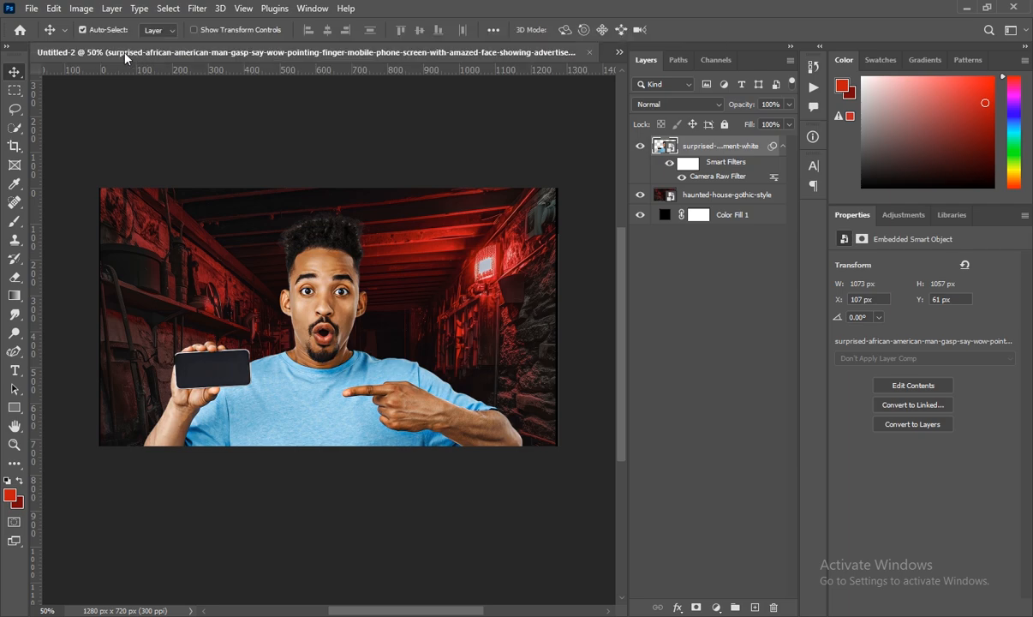
- Review the finished reference thumbnail in Untitled-1 and return to the Untitled-2 document
{"action": "left_click", "coordinate": [618, 52]}
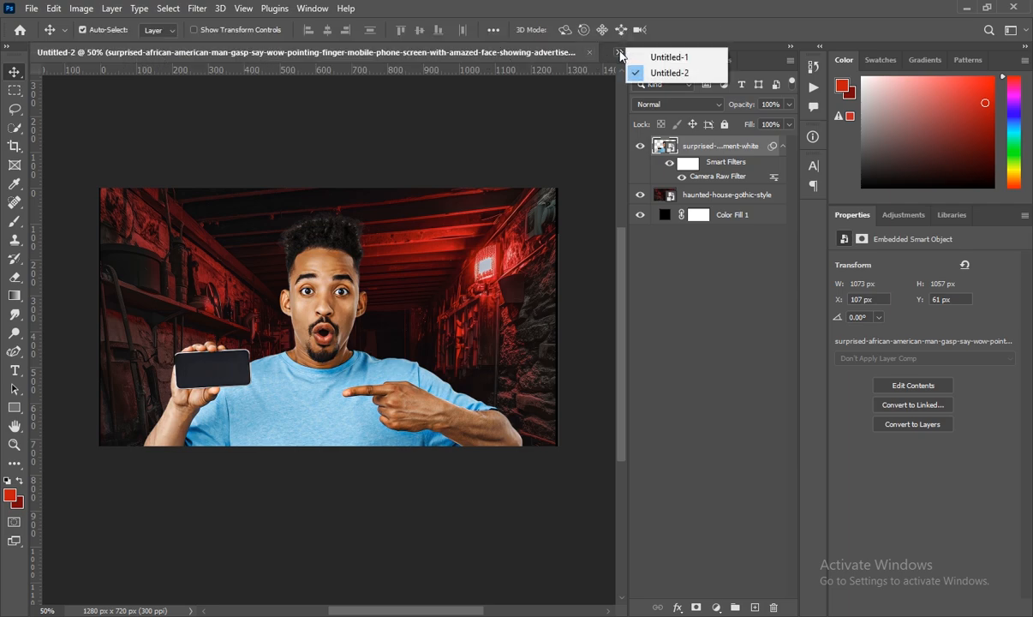
{"action": "left_click", "coordinate": [642, 54]}
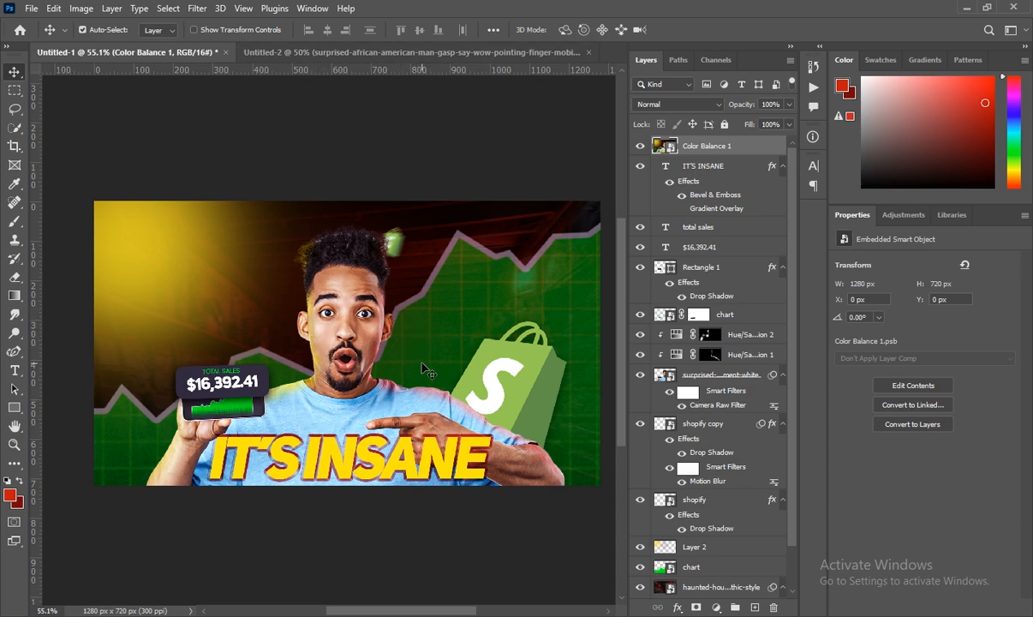
{"action": "left_click", "coordinate": [406, 54]}
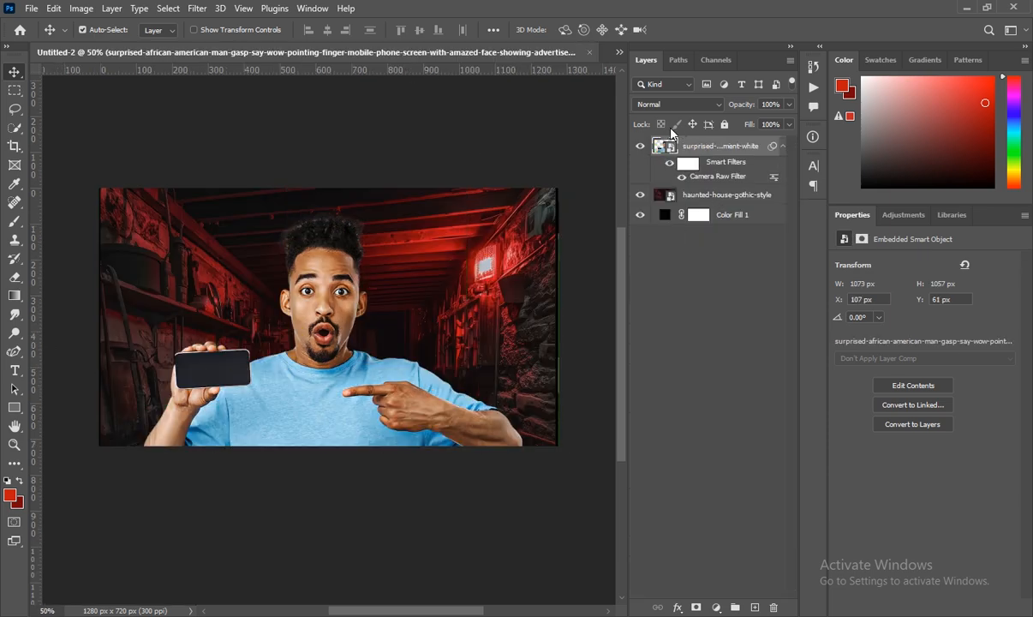
- Add a Hue/Saturation adjustment layer above the surprised man layer and clip it to him
{"action": "left_click", "coordinate": [716, 606]}
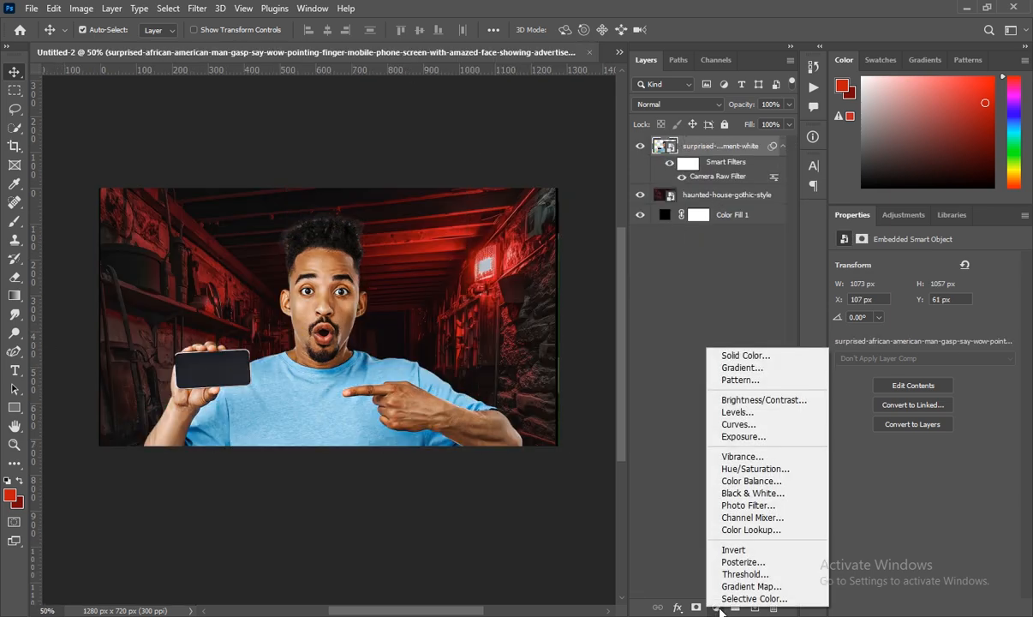
{"action": "left_click", "coordinate": [744, 469]}
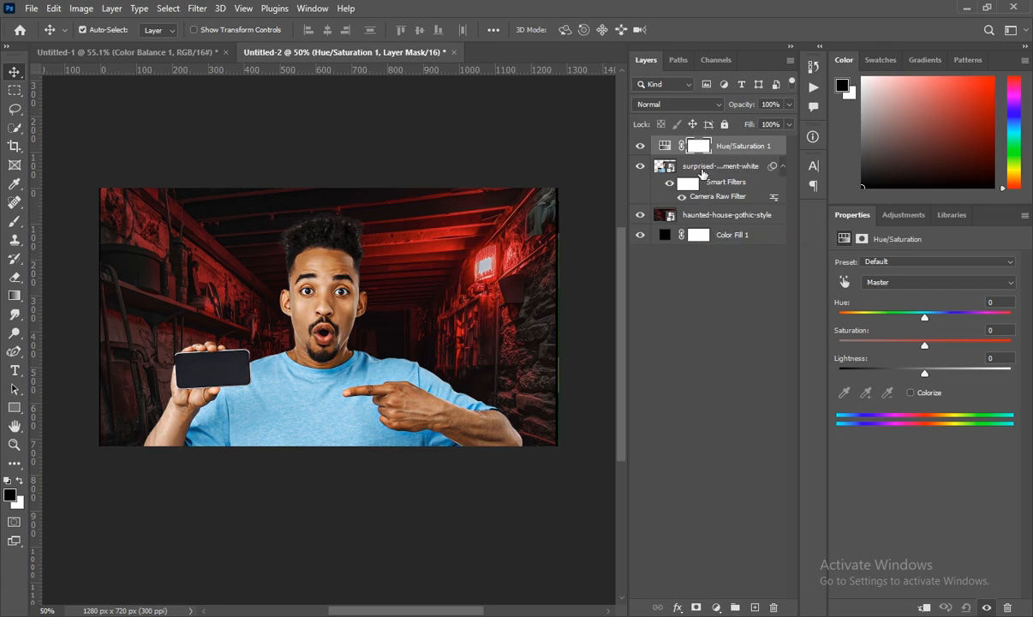
{"action": "right_click", "coordinate": [699, 148]}
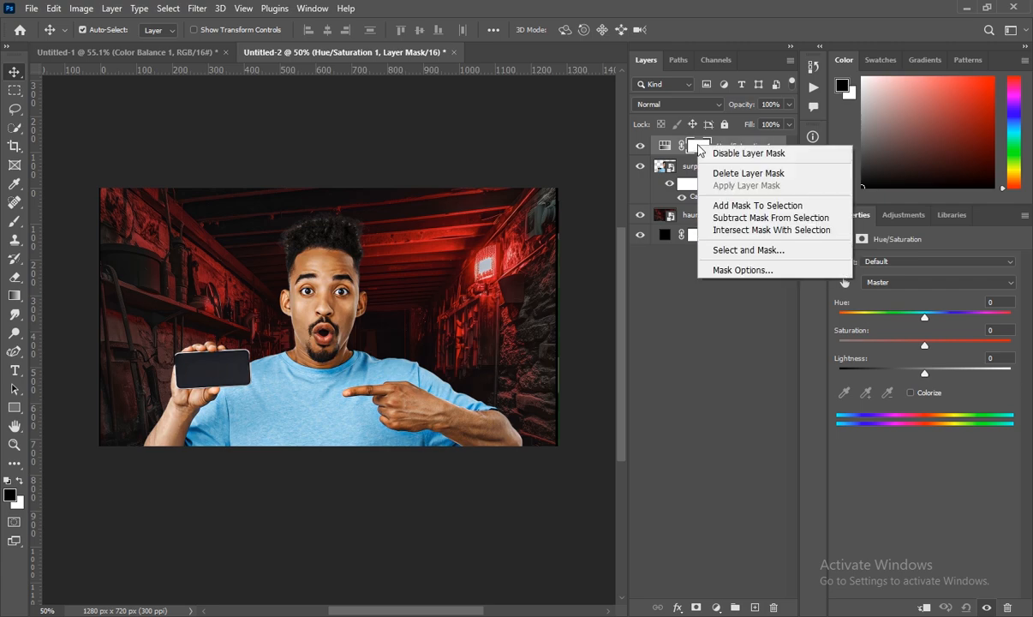
{"action": "right_click", "coordinate": [667, 146]}
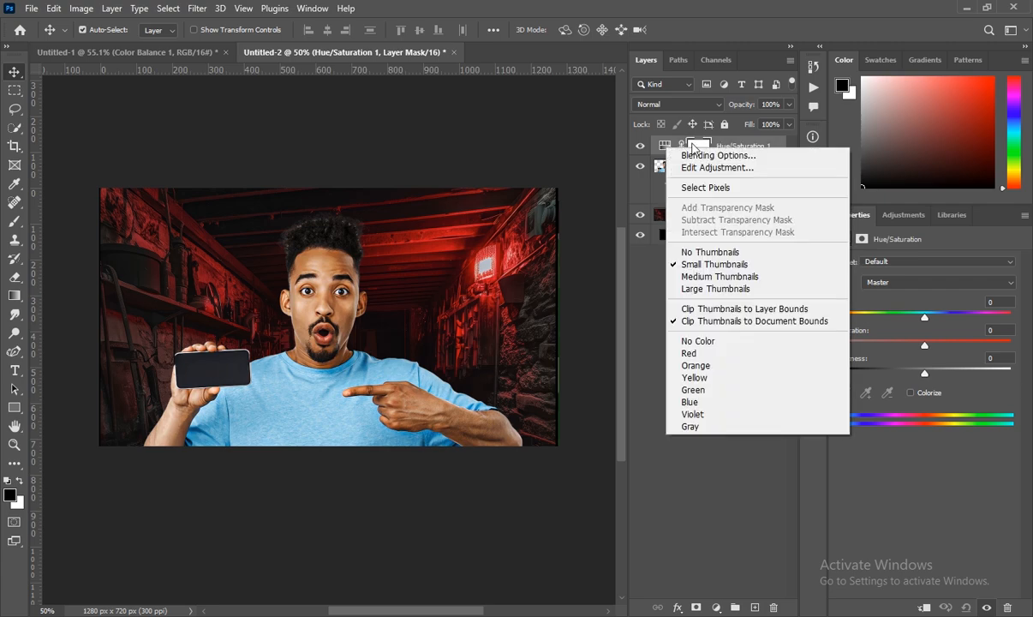
{"action": "right_click", "coordinate": [741, 145]}
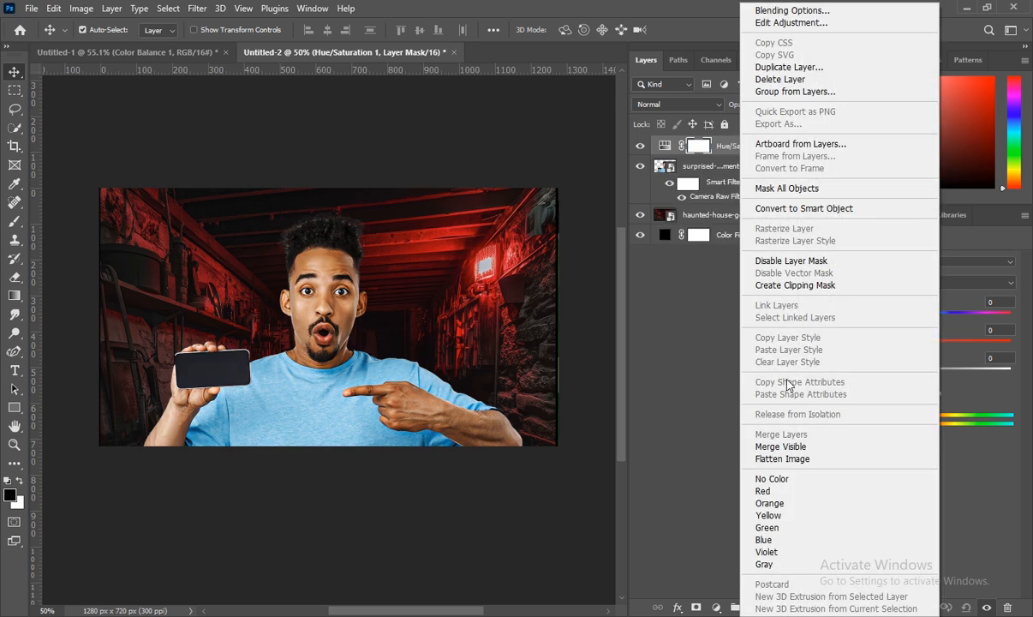
{"action": "left_click", "coordinate": [792, 285]}
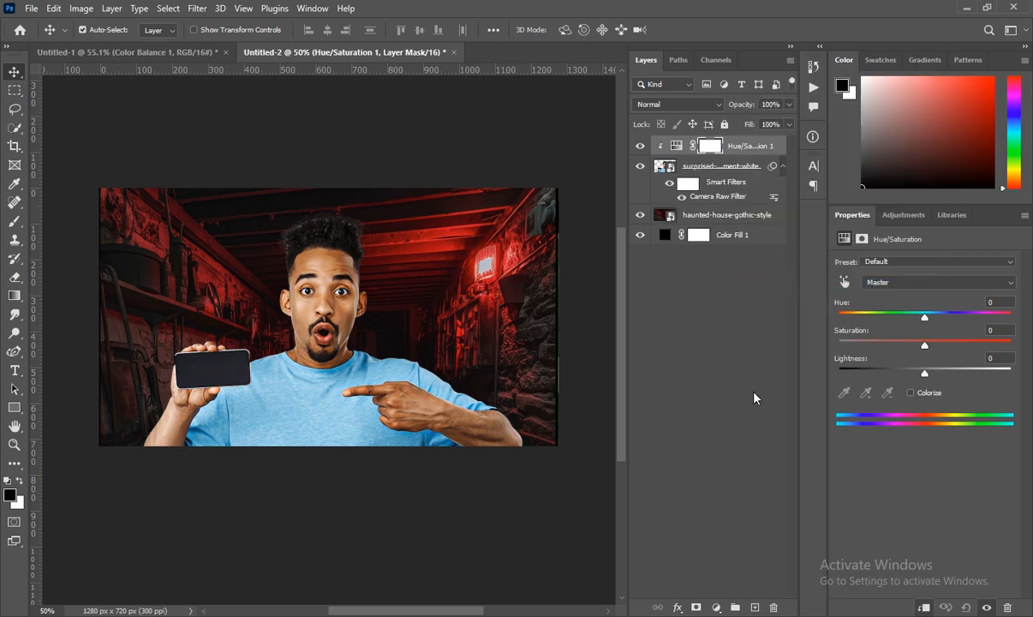
- Colorize the clipped Hue/Saturation adjustment red with Hue 0 and Saturation 58
{"action": "left_click", "coordinate": [912, 394]}
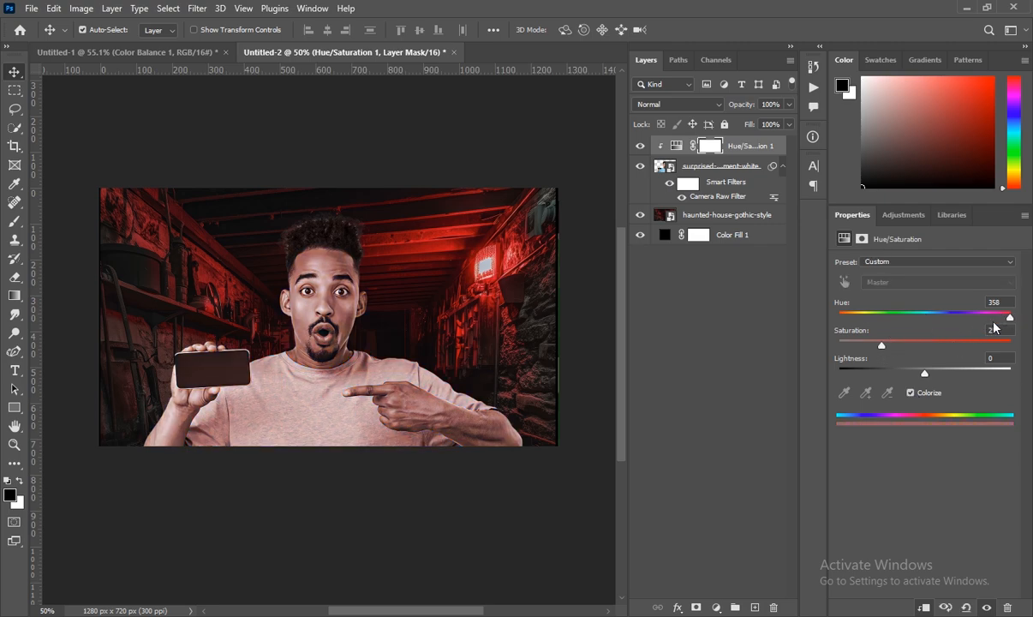
{"action": "left_click_drag", "start_coordinate": [1008, 319], "coordinate": [825, 319]}
{"action": "left_click_drag", "start_coordinate": [883, 347], "coordinate": [940, 348]}
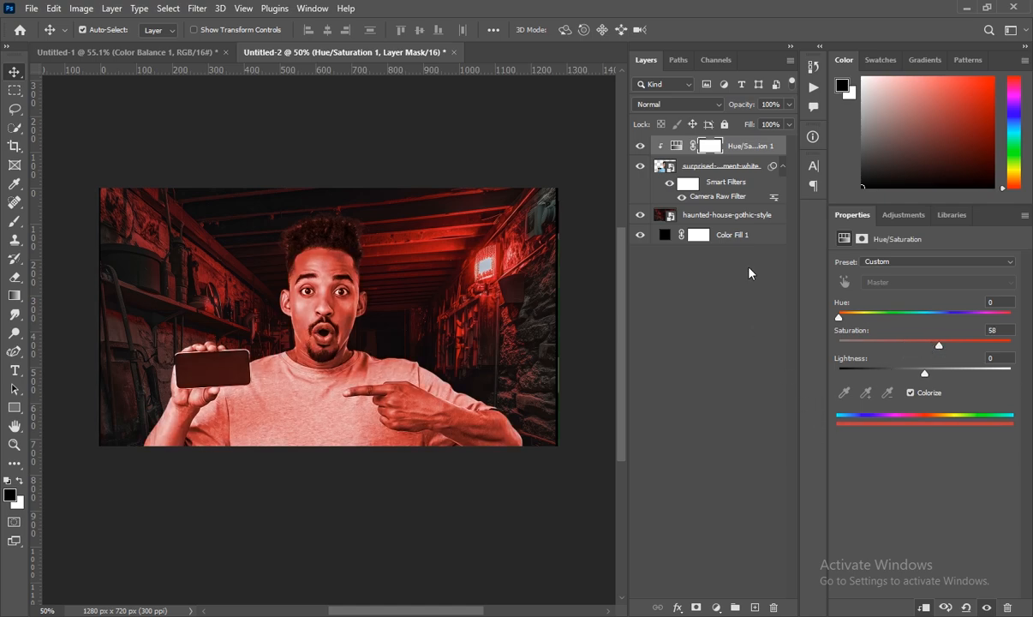
- Invert the Hue/Saturation 1 mask to black and paint white with a 60 px brush along the shoulder and arm on the lamp side
{"action": "left_click", "coordinate": [714, 147]}
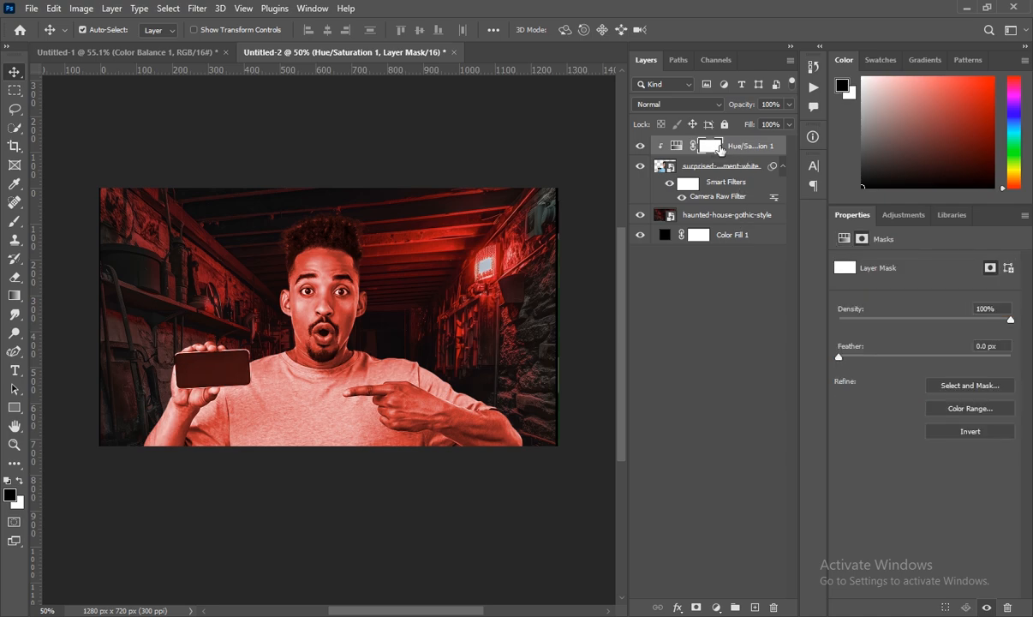
{"action": "left_click_drag", "start_coordinate": [718, 154], "coordinate": [720, 155]}
{"action": "key", "text": "ctrl+i"}
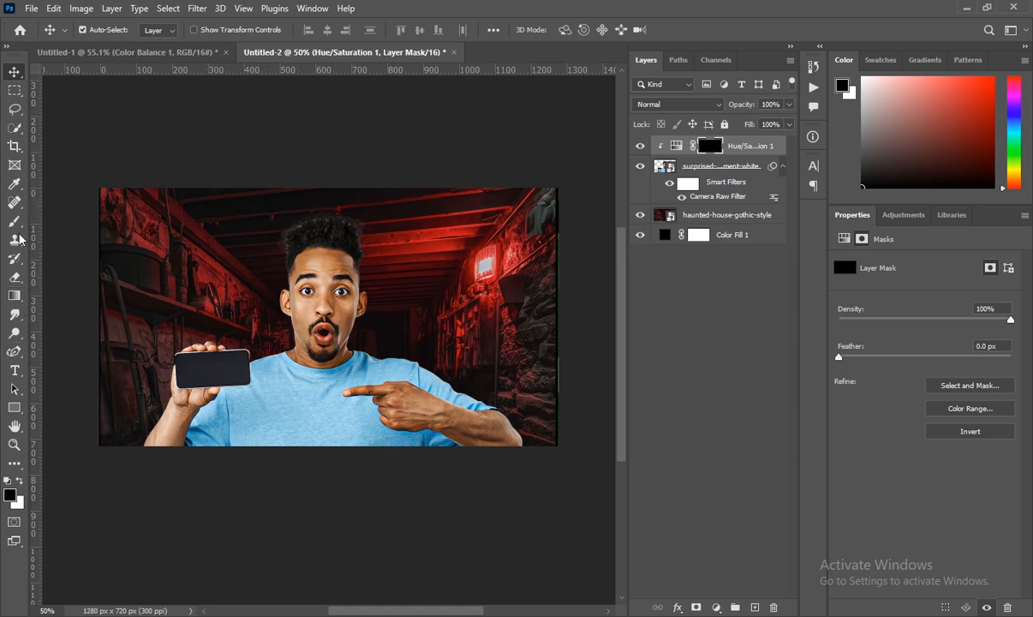
{"action": "left_click", "coordinate": [15, 221]}
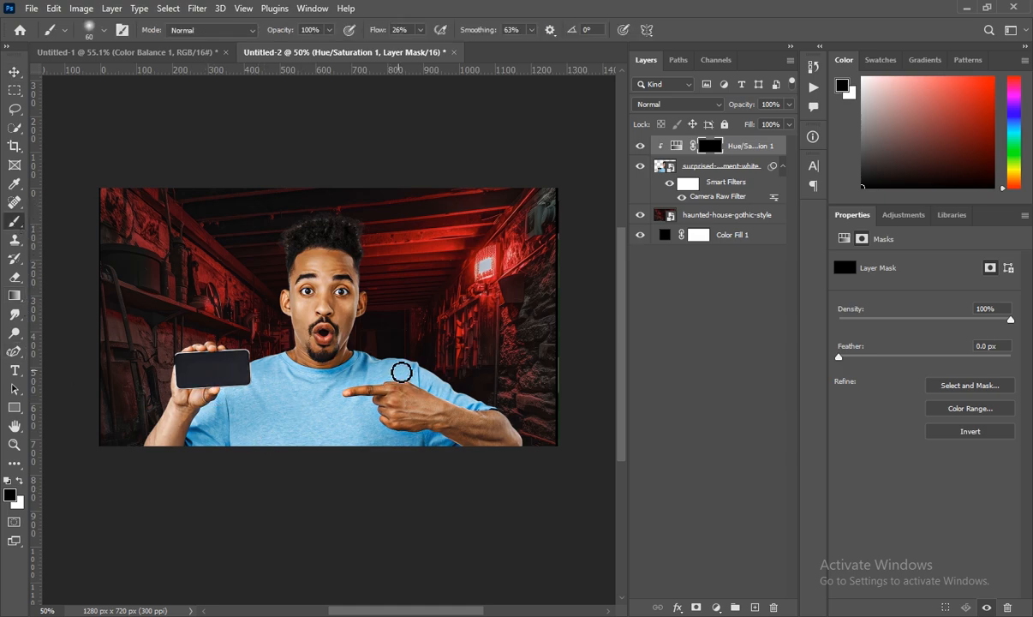
{"action": "left_click", "coordinate": [21, 483]}
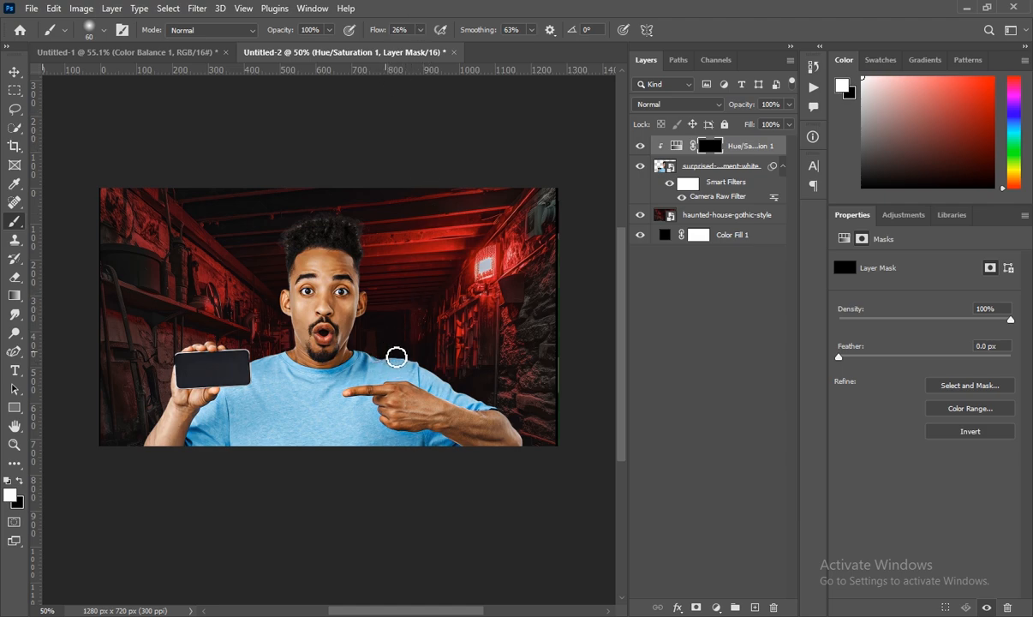
{"action": "mouse_move", "coordinate": [434, 364]}
{"action": "left_mouse_down"}
{"action": "mouse_move", "coordinate": [456, 395]}
{"action": "mouse_move", "coordinate": [485, 412]}
{"action": "mouse_move", "coordinate": [448, 376]}
{"action": "mouse_move", "coordinate": [520, 431]}
{"action": "mouse_move", "coordinate": [406, 375]}
{"action": "mouse_move", "coordinate": [419, 369]}
{"action": "mouse_move", "coordinate": [514, 428]}
{"action": "mouse_move", "coordinate": [484, 403]}
{"action": "mouse_move", "coordinate": [539, 455]}
{"action": "left_mouse_up"}
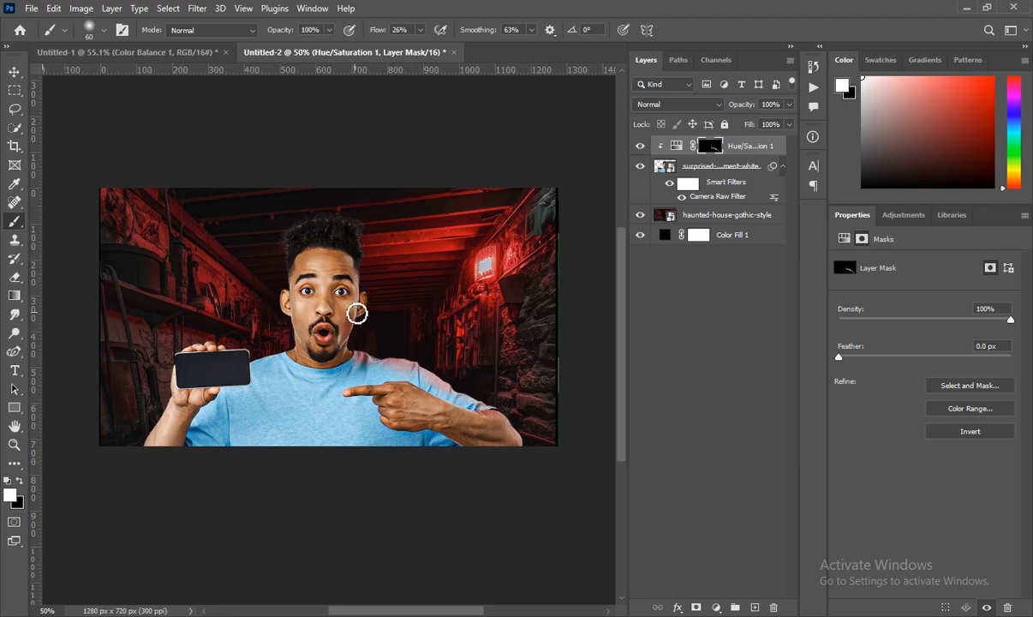
- Reduce the brush to 35 px and paint the red tint onto the edge of the man's face facing the lamp
{"action": "key", "text": "bracketleft"}
{"action": "key", "text": "bracketleft"}
{"action": "key", "text": "bracketleft"}
{"action": "key", "text": "bracketleft"}
{"action": "mouse_move", "coordinate": [365, 281]}
{"action": "left_mouse_down"}
{"action": "mouse_move", "coordinate": [359, 332]}
{"action": "mouse_move", "coordinate": [358, 345]}
{"action": "left_mouse_up"}
- Add a second Hue/Saturation adjustment layer directly above Hue/Saturation 1
{"action": "left_click", "coordinate": [758, 150]}
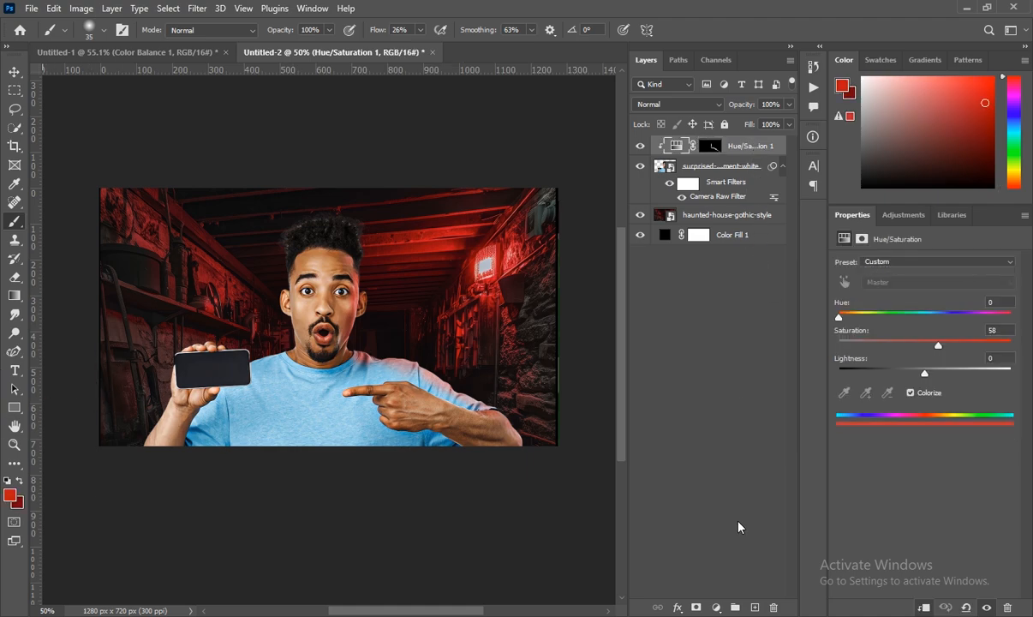
{"action": "left_click", "coordinate": [716, 608]}
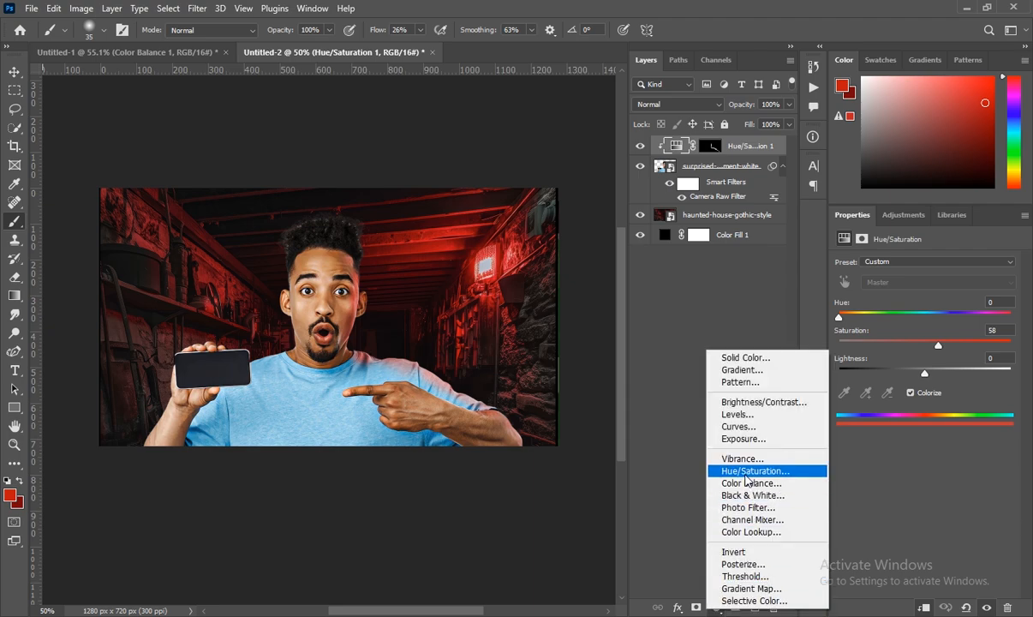
{"action": "left_click", "coordinate": [745, 478]}
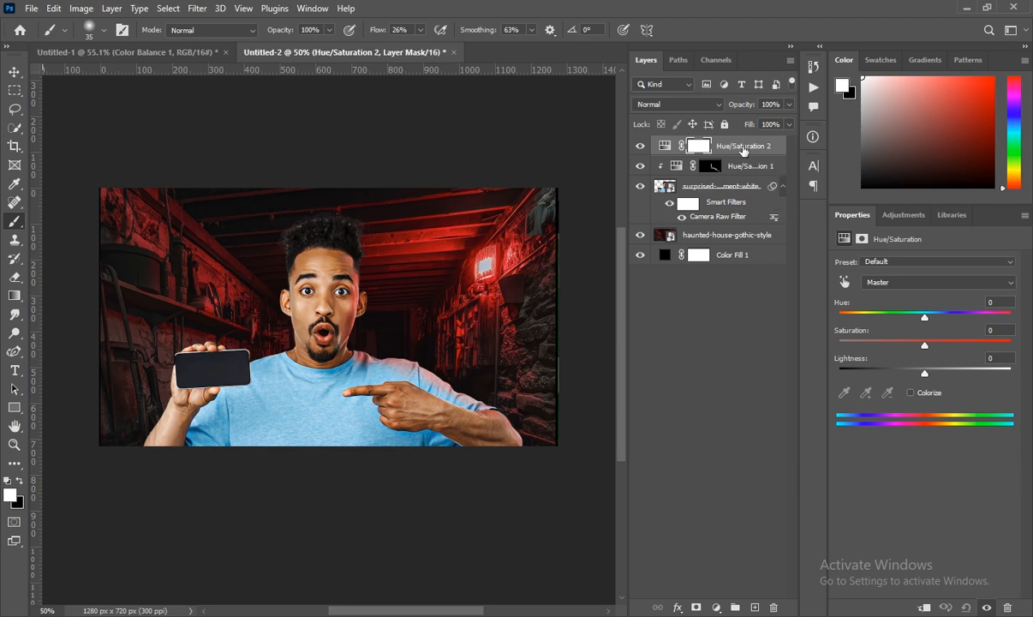
- Create an empty layer directly above the haunted-house layer and set the brush to 1300 px with 100% flow
{"action": "left_click", "coordinate": [745, 239]}
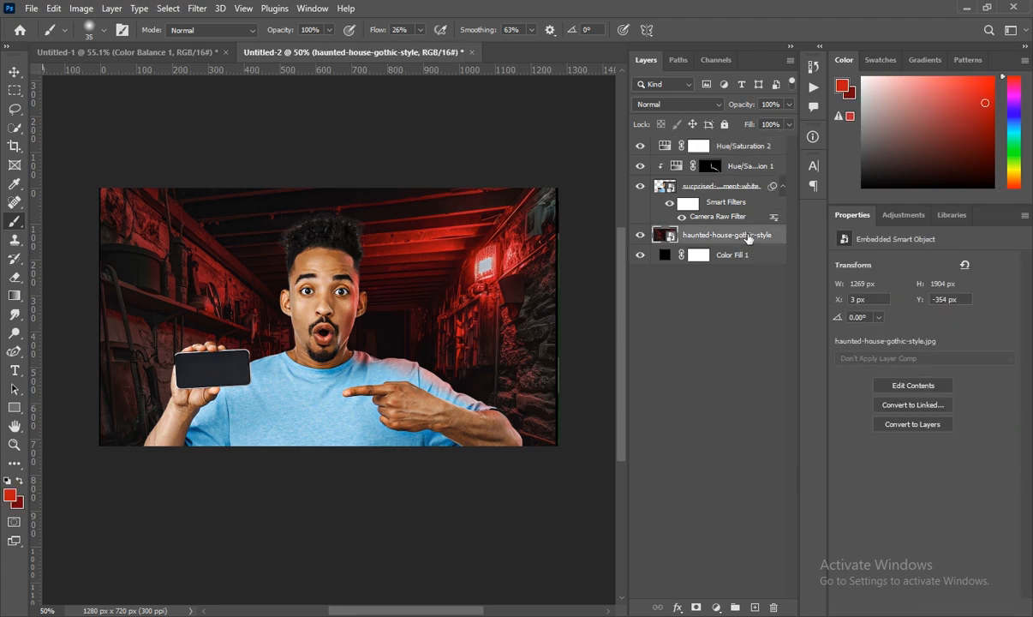
{"action": "left_click", "coordinate": [755, 607]}
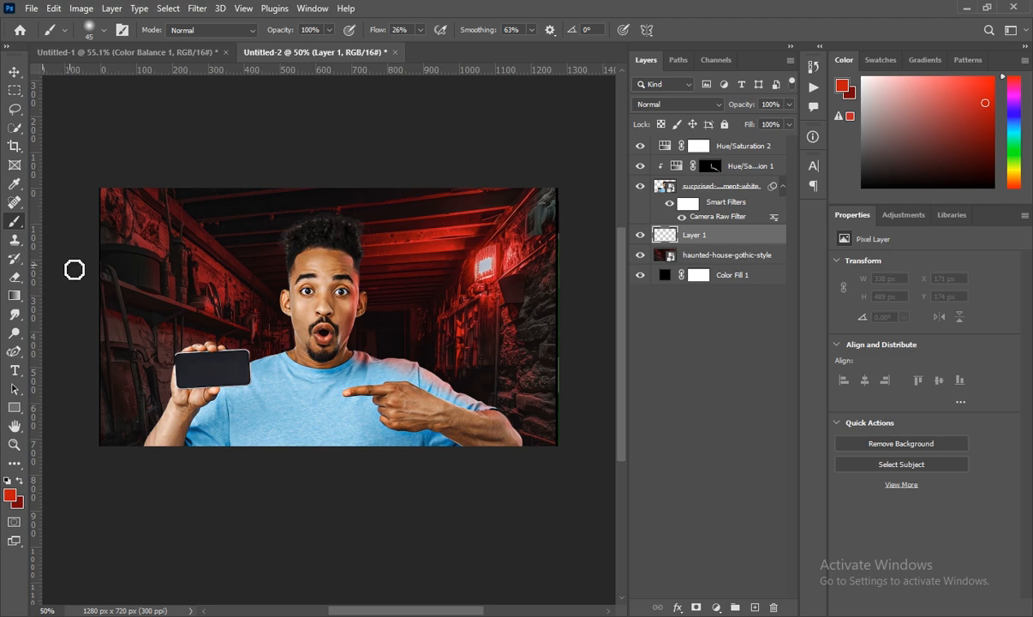
{"action": "key", "text": "bracketright"}
{"action": "key", "text": "bracketright"}
{"action": "key", "text": "bracketright"}
{"action": "key", "text": "bracketright"}
{"action": "key", "text": "bracketright"}
{"action": "key", "text": "bracketright"}
{"action": "key", "text": "bracketright"}
{"action": "key", "text": "bracketright"}
{"action": "key", "text": "bracketright"}
{"action": "key", "text": "bracketright"}
{"action": "key", "text": "bracketright"}
{"action": "key", "text": "bracketright"}
{"action": "key", "text": "bracketright"}
{"action": "key", "text": "bracketright"}
{"action": "key", "text": "bracketright"}
{"action": "key", "text": "bracketright"}
{"action": "left_click", "coordinate": [420, 30]}
{"action": "left_click_drag", "start_coordinate": [398, 41], "coordinate": [561, 64]}
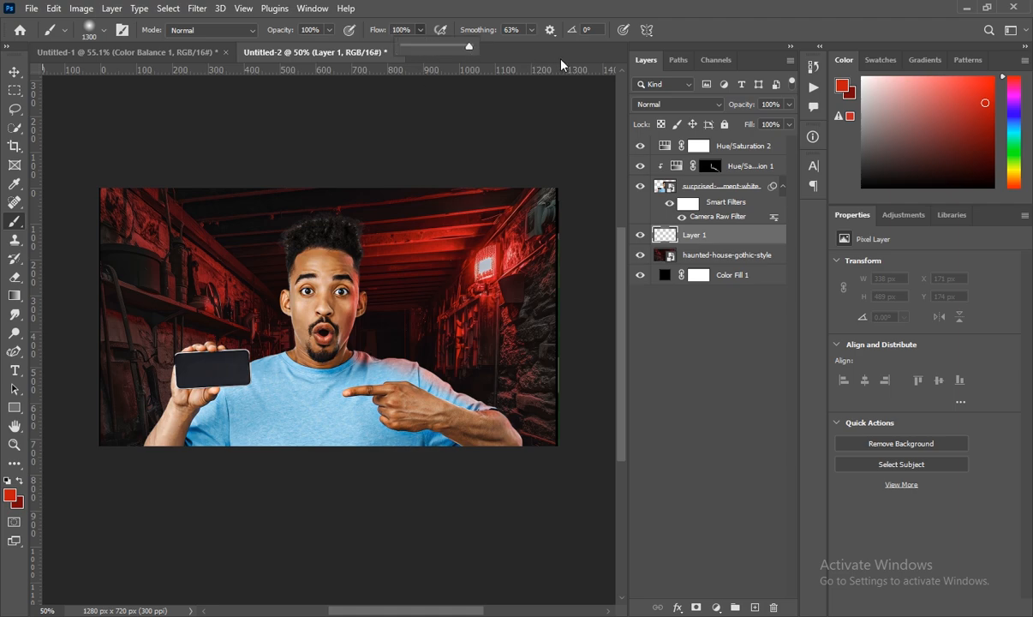
- Change the foreground color to a bright yellow with a hue of 49°
{"action": "left_click", "coordinate": [10, 496]}
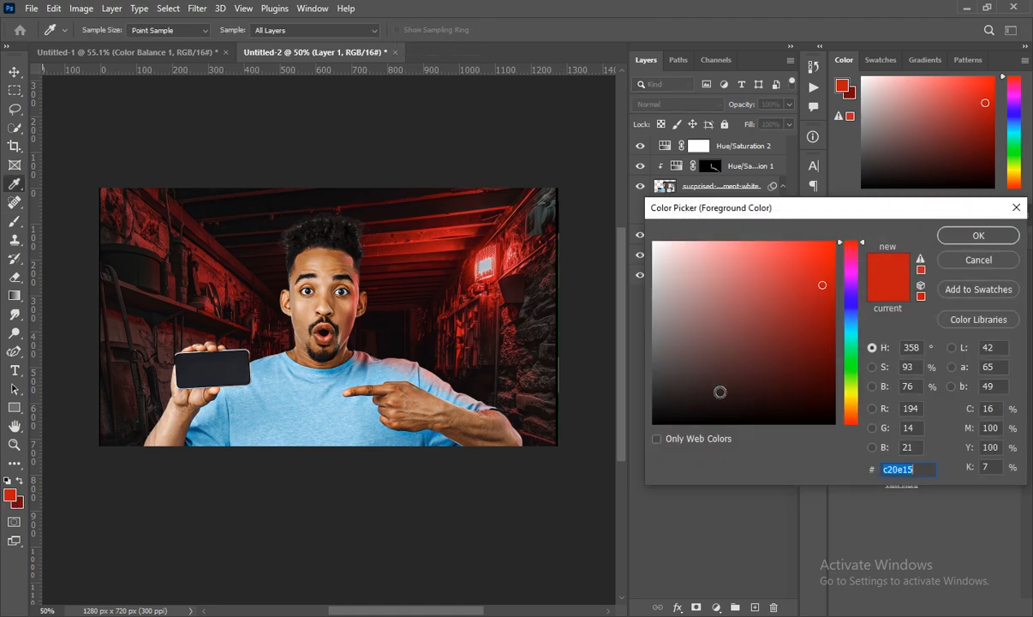
{"action": "left_click", "coordinate": [850, 400]}
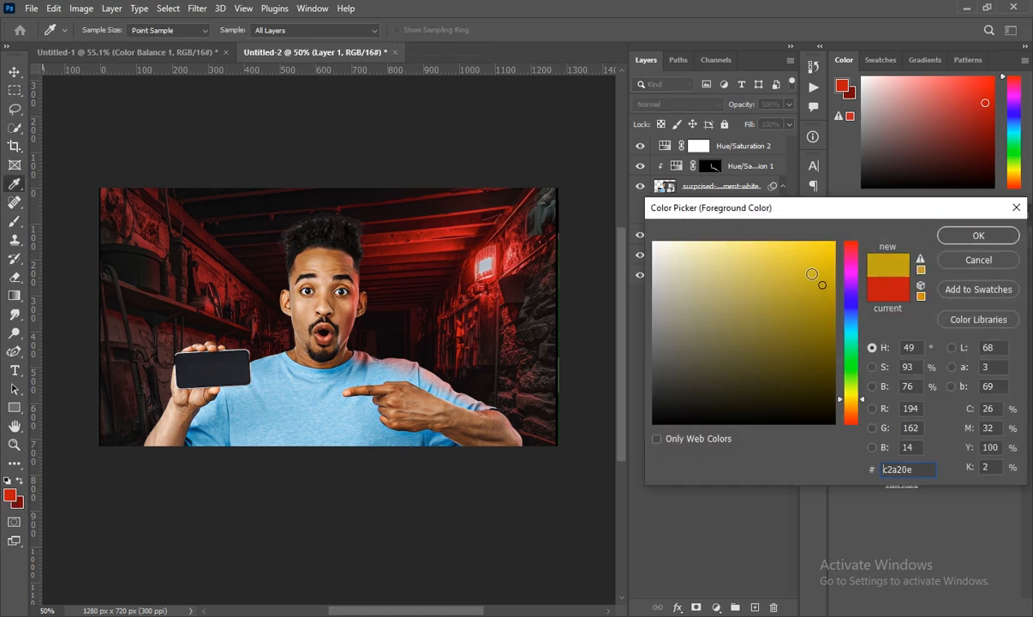
{"action": "left_click", "coordinate": [979, 236]}
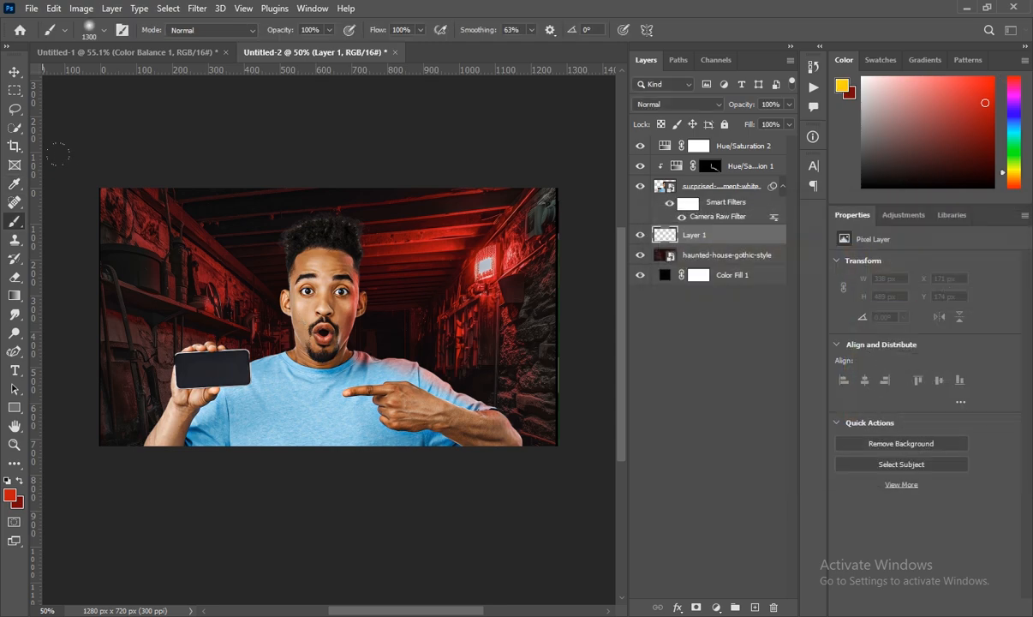
- Paint a soft yellow glow from the upper-left corner of the canvas on Layer 1 and compare it with the Untitled-1 thumbnail
{"action": "left_click", "coordinate": [68, 152]}
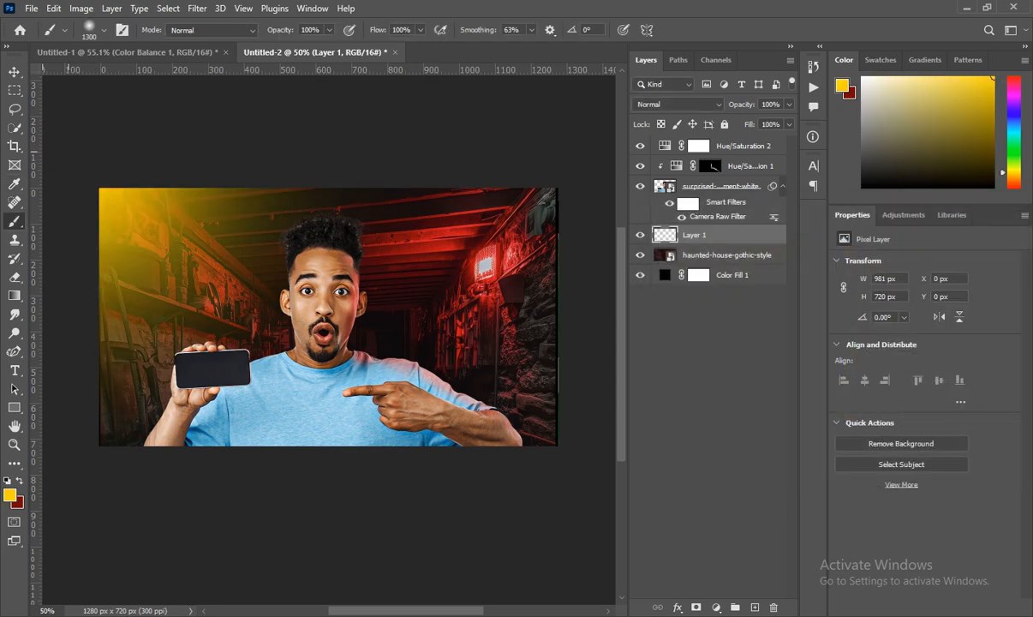
{"action": "left_click", "coordinate": [74, 163]}
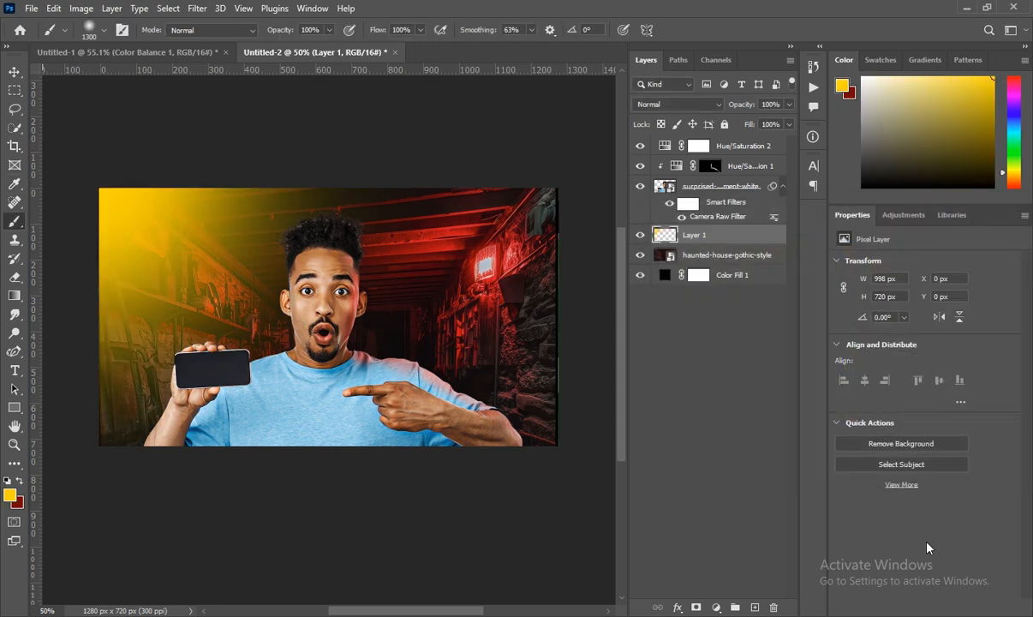
{"action": "left_click", "coordinate": [125, 52]}
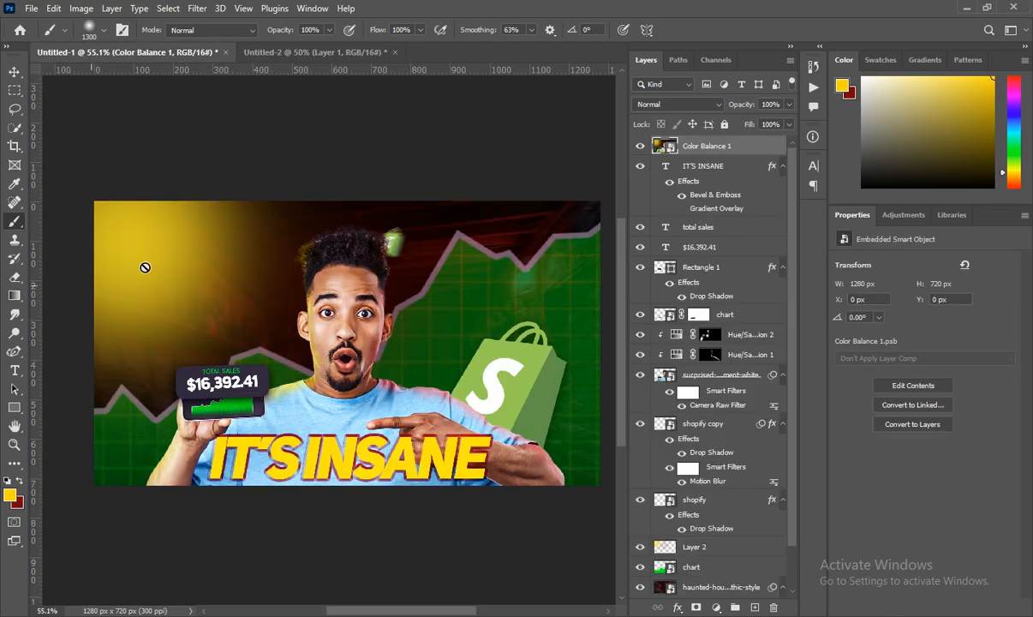
{"action": "left_click", "coordinate": [326, 49]}
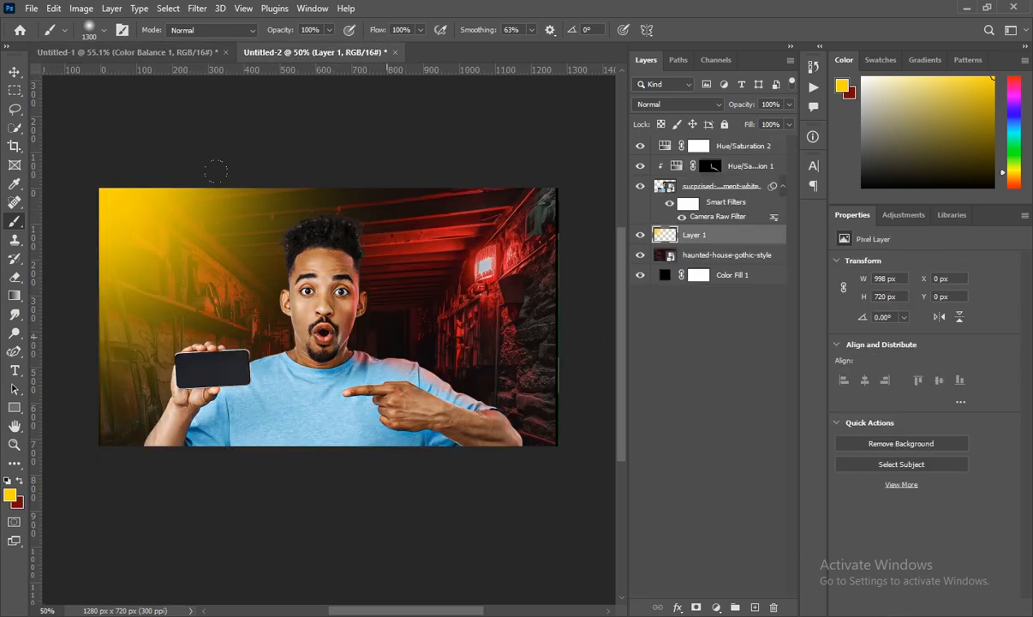
- Clip Hue/Saturation 2 to the layers below it and colorize it yellow with hue 48 and saturation 95
{"action": "left_click", "coordinate": [735, 149]}
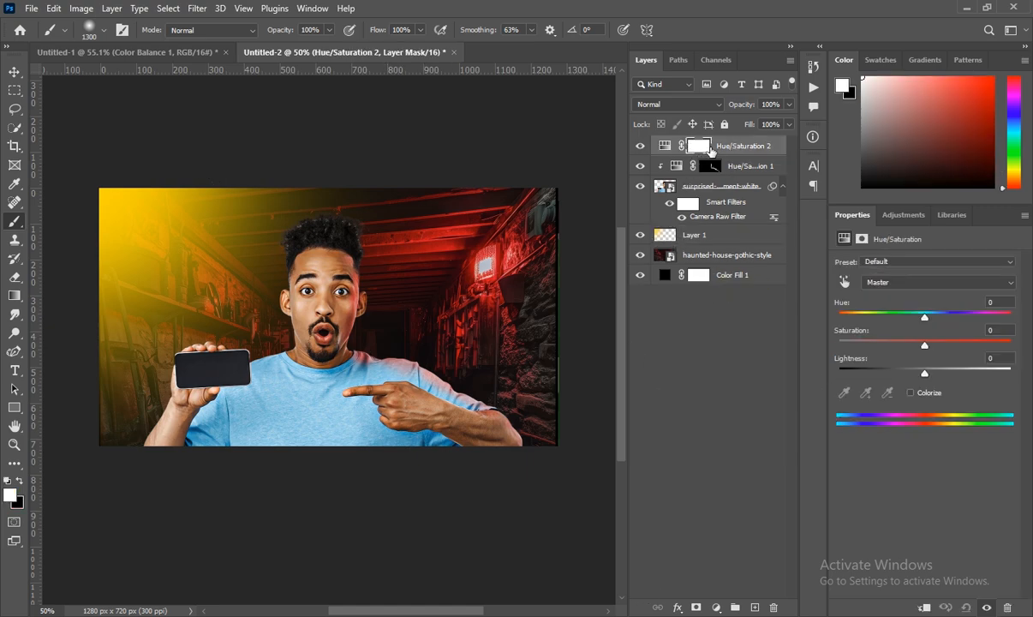
{"action": "right_click", "coordinate": [730, 151]}
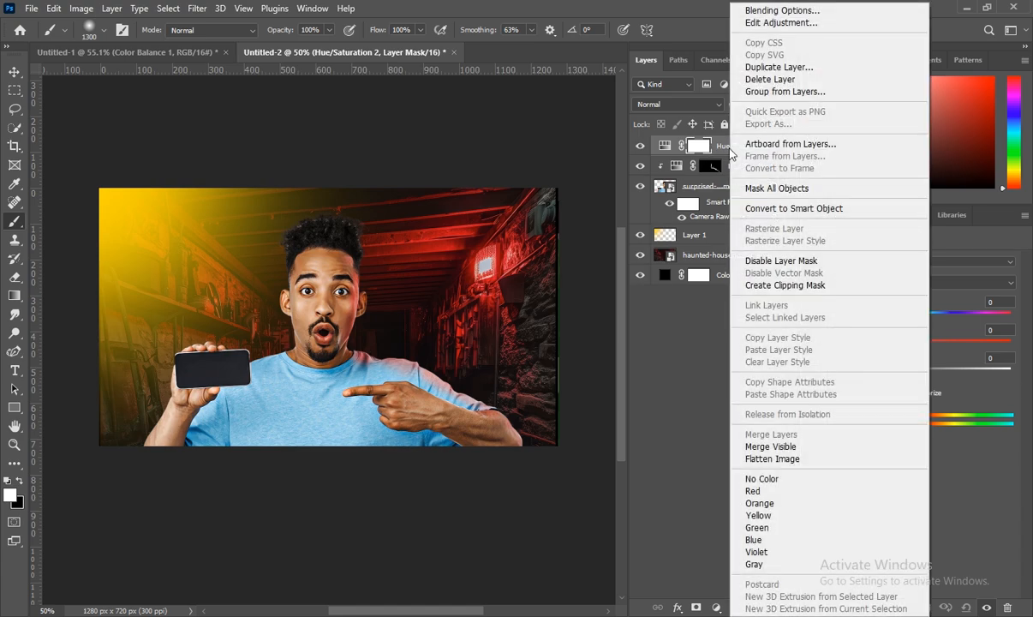
{"action": "left_click", "coordinate": [782, 285]}
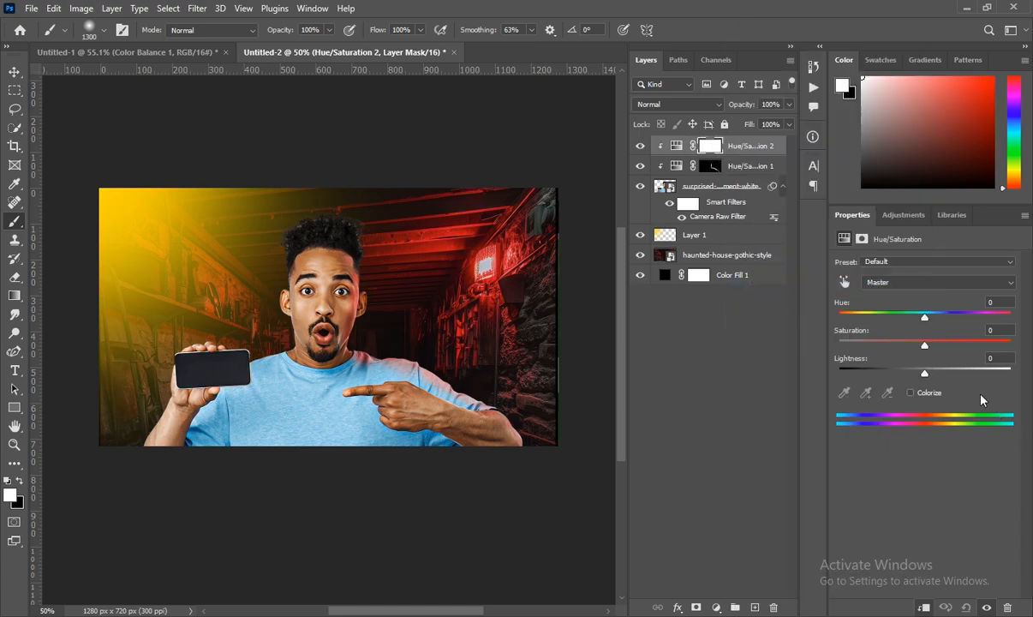
{"action": "left_click", "coordinate": [912, 392]}
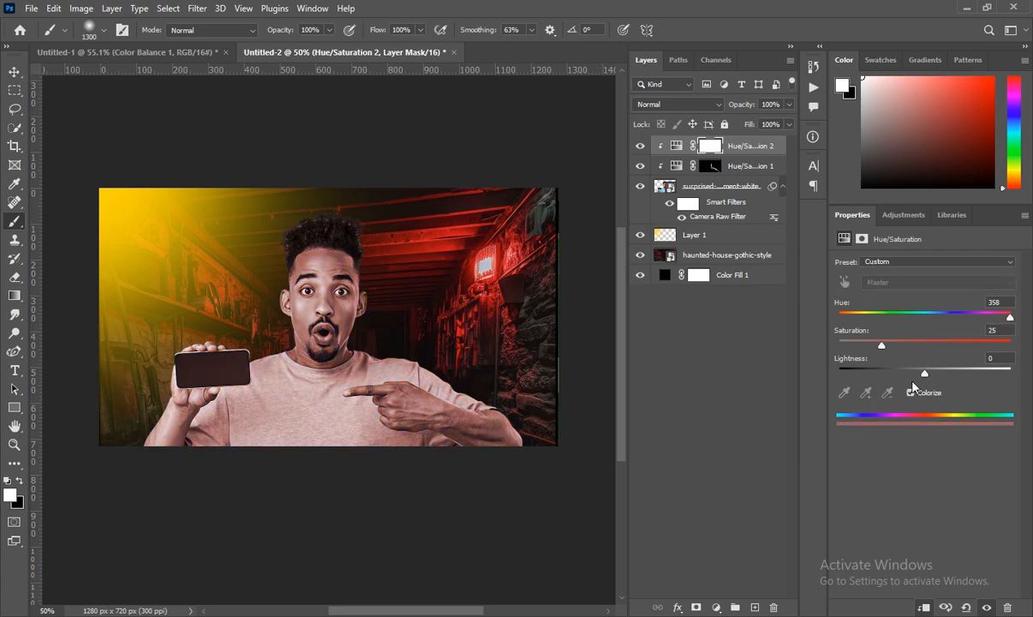
{"action": "left_click_drag", "start_coordinate": [857, 316], "coordinate": [1011, 324]}
{"action": "left_click_drag", "start_coordinate": [931, 324], "coordinate": [865, 319]}
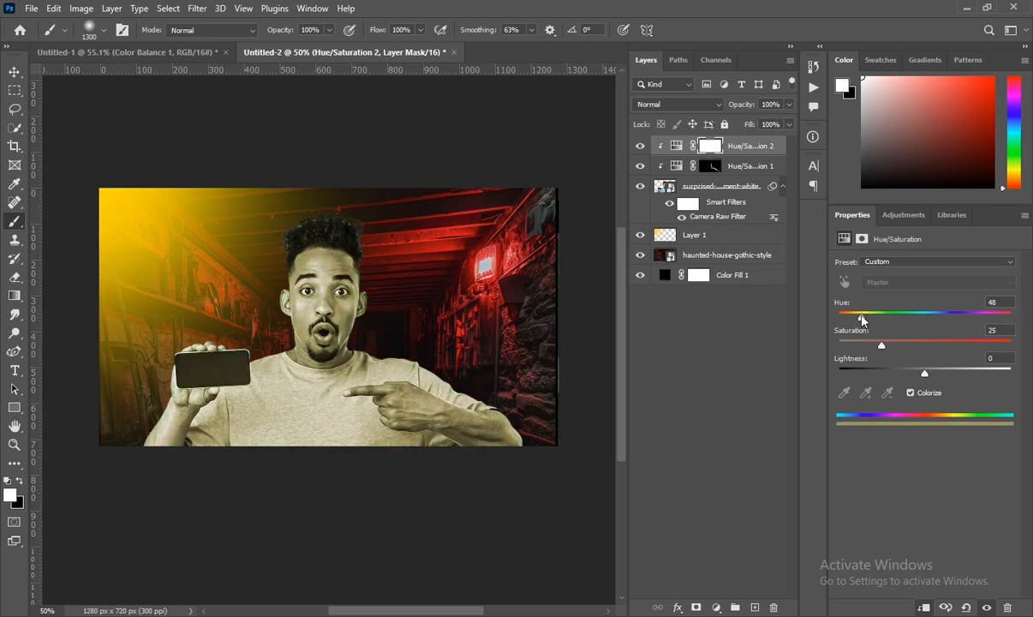
{"action": "left_click_drag", "start_coordinate": [881, 347], "coordinate": [1003, 362]}
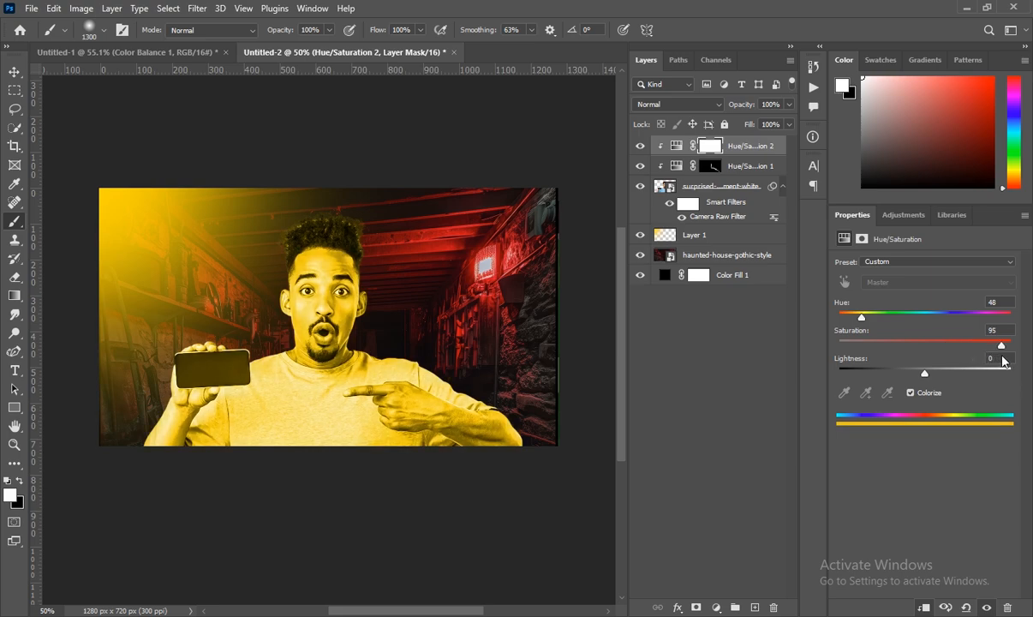
- Invert the Hue/Saturation 2 mask and paint the yellow tint onto the man's glow-facing edges with a 45 px brush at 25% flow
{"action": "left_click", "coordinate": [718, 150]}
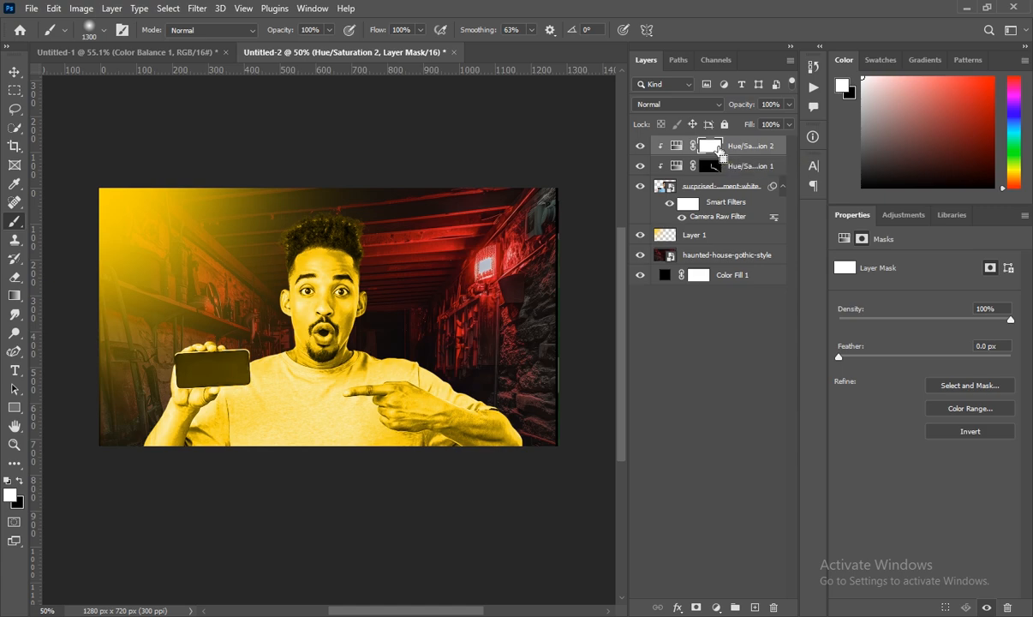
{"action": "key", "text": "ctrl+i"}
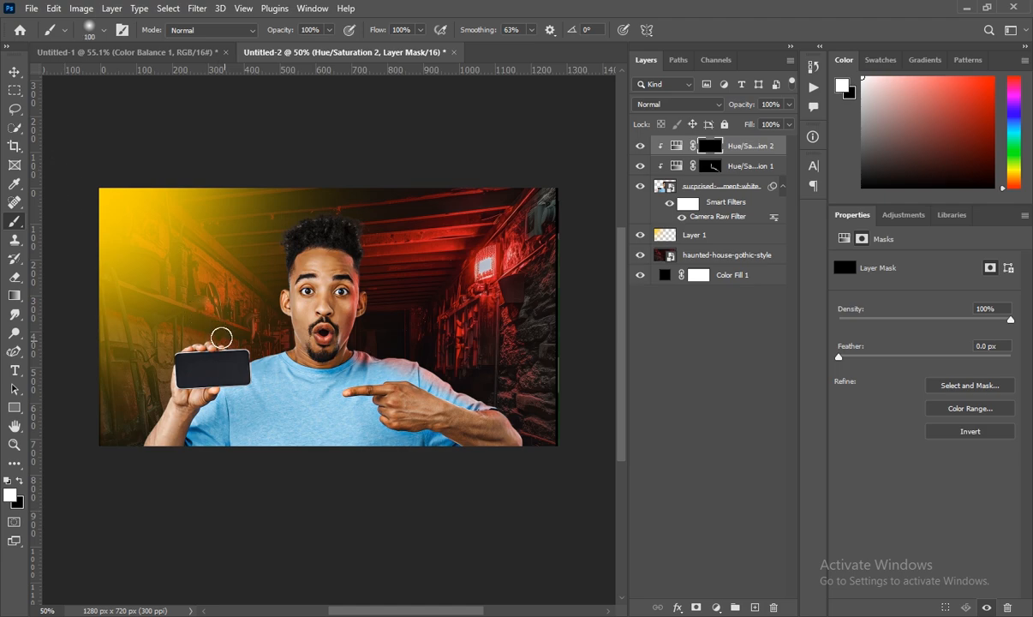
{"action": "key", "text": "bracketleft"}
{"action": "left_click_drag", "start_coordinate": [296, 325], "coordinate": [302, 341]}
{"action": "key", "text": "ctrl+z"}
{"action": "left_click_drag", "start_coordinate": [422, 35], "coordinate": [353, 48]}
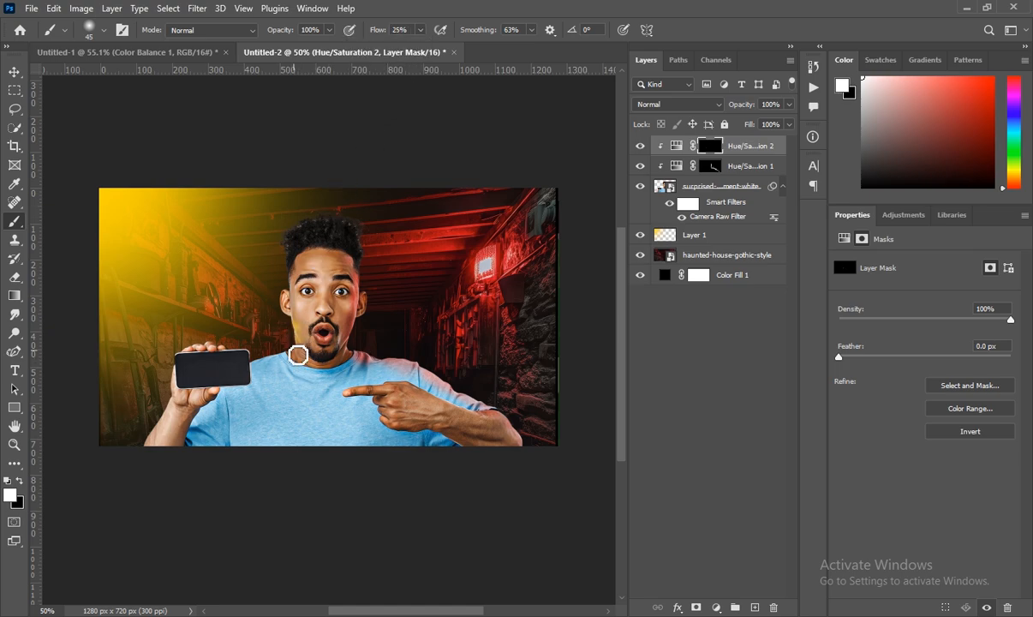
{"action": "mouse_move", "coordinate": [292, 351]}
{"action": "left_mouse_down"}
{"action": "mouse_move", "coordinate": [267, 365]}
{"action": "mouse_move", "coordinate": [288, 368]}
{"action": "mouse_move", "coordinate": [278, 363]}
{"action": "mouse_move", "coordinate": [305, 283]}
{"action": "mouse_move", "coordinate": [230, 365]}
{"action": "mouse_move", "coordinate": [286, 359]}
{"action": "mouse_move", "coordinate": [320, 278]}
{"action": "mouse_move", "coordinate": [292, 287]}
{"action": "mouse_move", "coordinate": [300, 356]}
{"action": "left_mouse_up"}
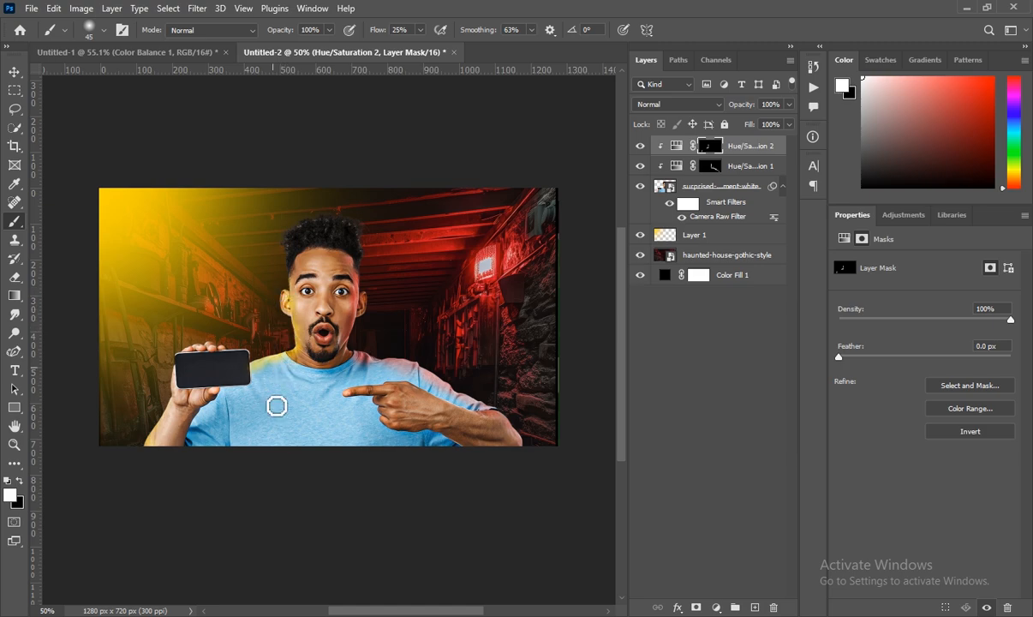
- Paint black on the Hue/Saturation 2 mask beside the man's cheek to trim the yellow tint, and restore white as the foreground color
{"action": "left_click", "coordinate": [20, 482]}
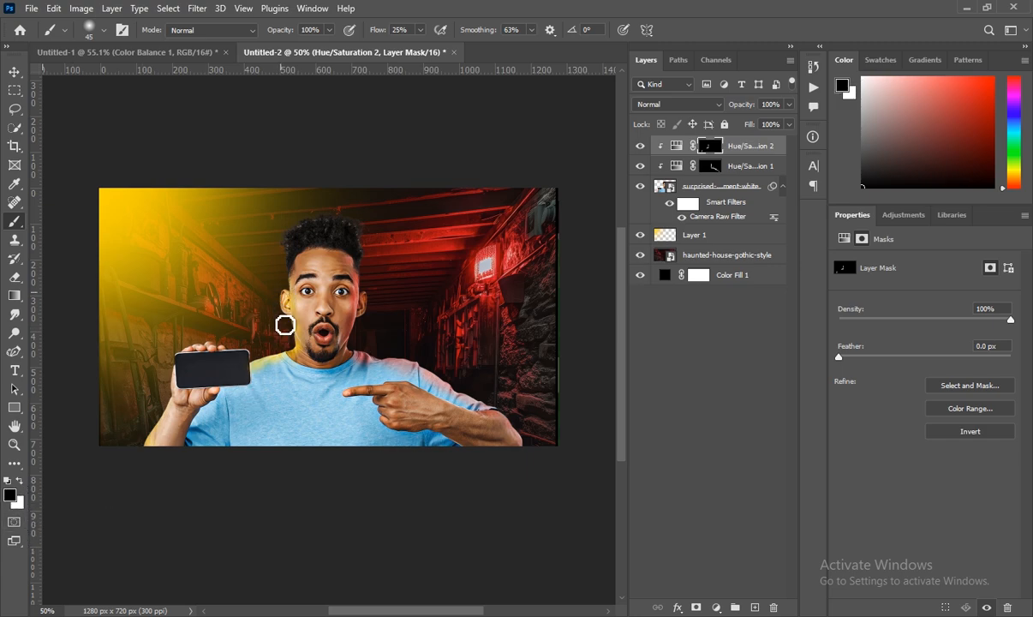
{"action": "mouse_move", "coordinate": [285, 326]}
{"action": "left_mouse_down"}
{"action": "mouse_move", "coordinate": [289, 294]}
{"action": "mouse_move", "coordinate": [289, 331]}
{"action": "mouse_move", "coordinate": [285, 291]}
{"action": "mouse_move", "coordinate": [289, 322]}
{"action": "mouse_move", "coordinate": [287, 302]}
{"action": "mouse_move", "coordinate": [290, 328]}
{"action": "left_mouse_up"}
{"action": "left_click", "coordinate": [21, 481]}
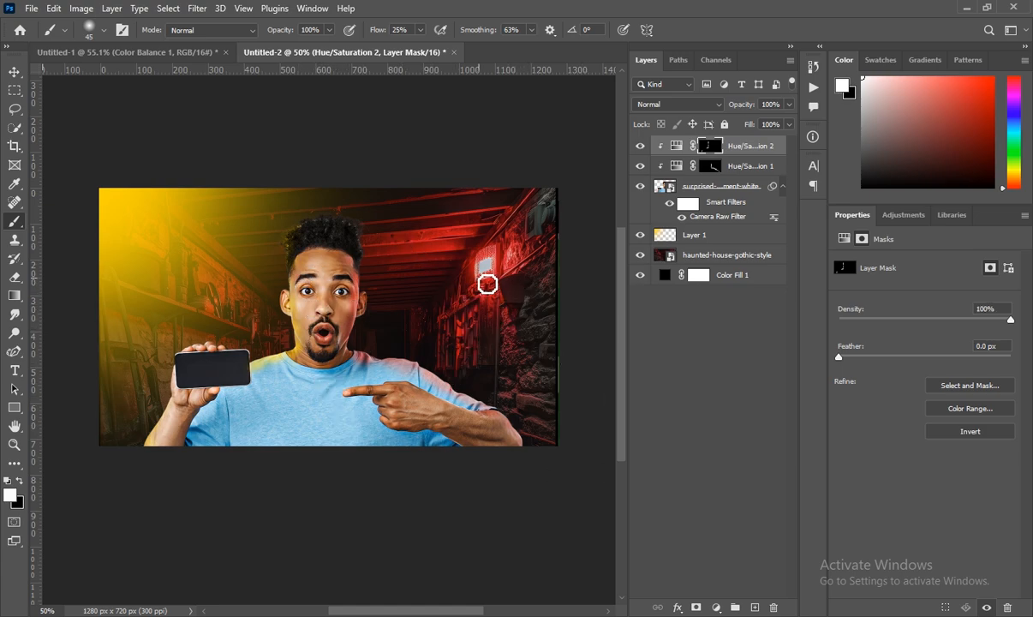
{"action": "left_click", "coordinate": [706, 169]}
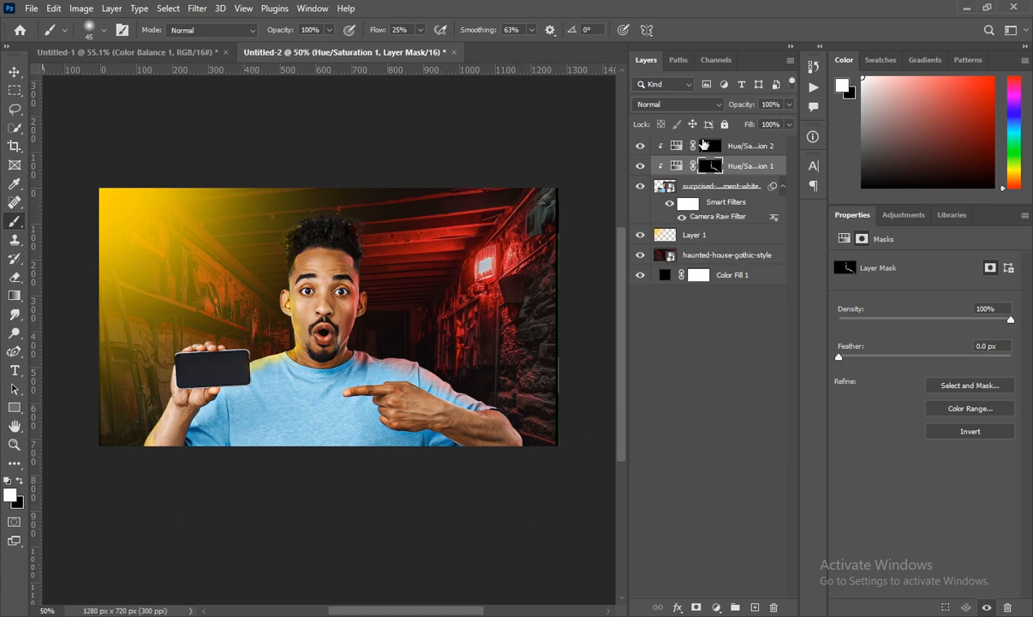
{"action": "left_click", "coordinate": [769, 153]}
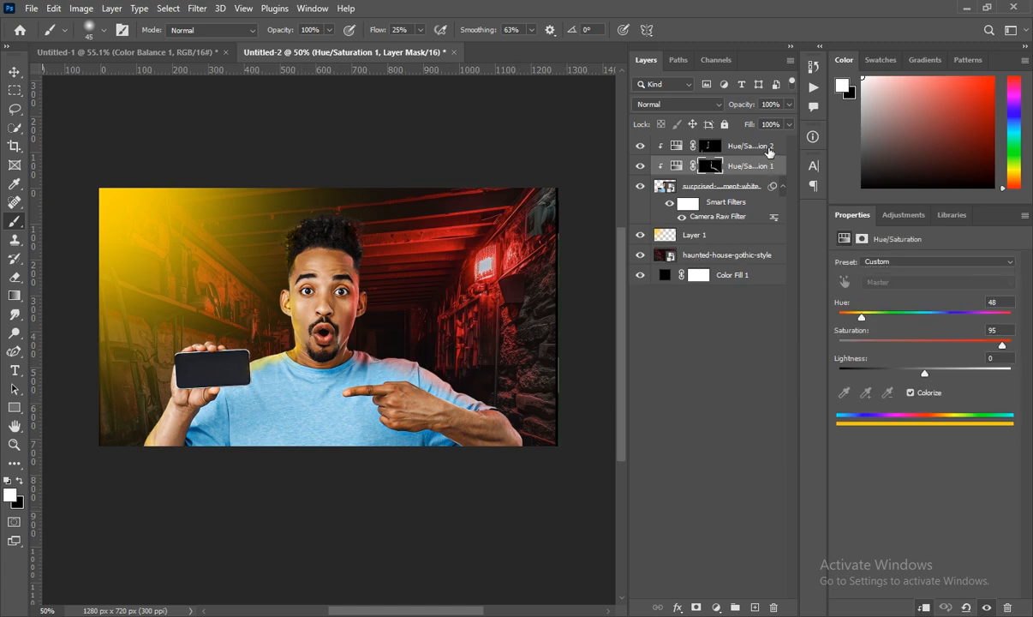
- Apply a Motion Blur to the haunted-house layer with a 0° angle and a distance of 8 pixels
{"action": "left_click", "coordinate": [728, 257]}
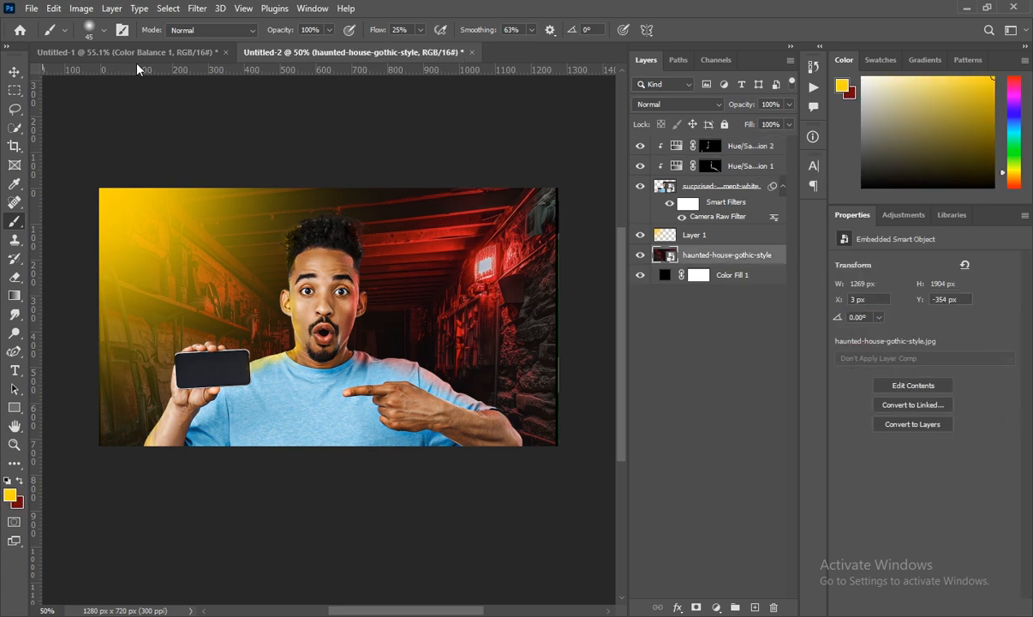
{"action": "left_click", "coordinate": [198, 9]}
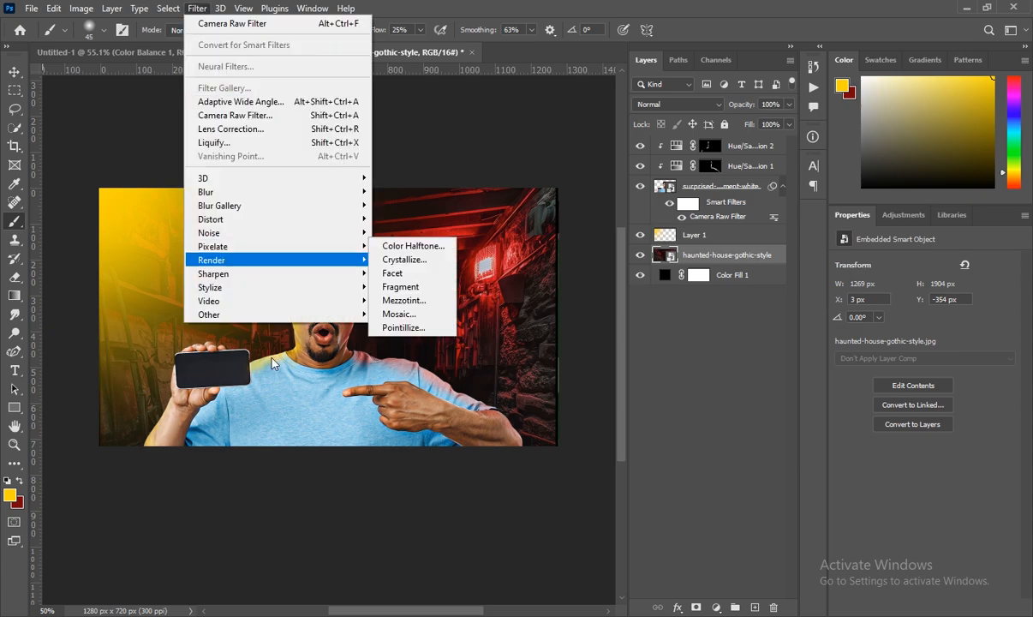
{"action": "mouse_move", "coordinate": [254, 237]}
{"action": "mouse_move", "coordinate": [281, 196]}
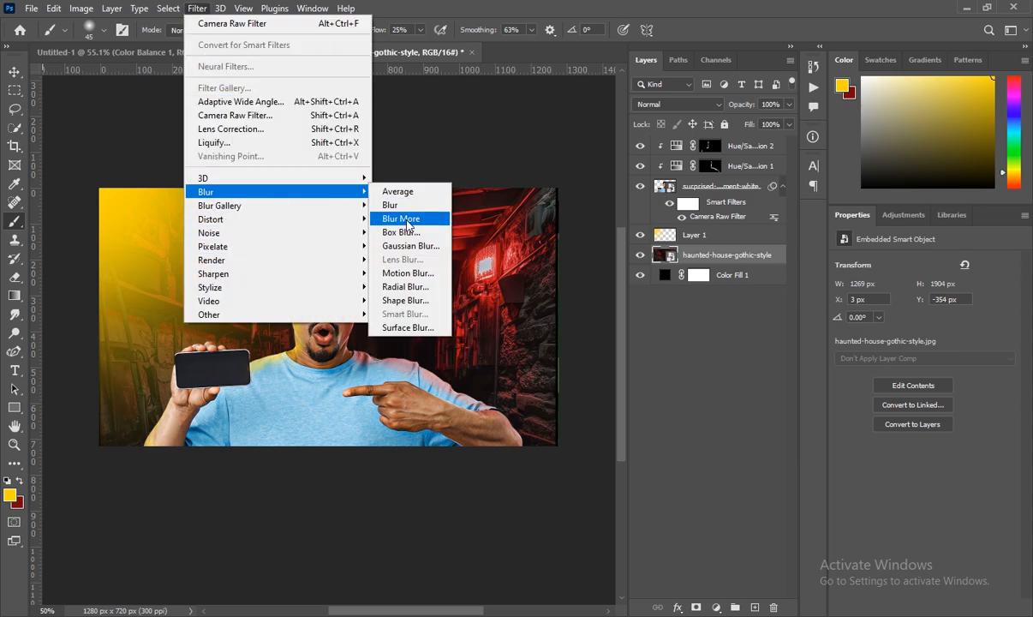
{"action": "left_click", "coordinate": [409, 273]}
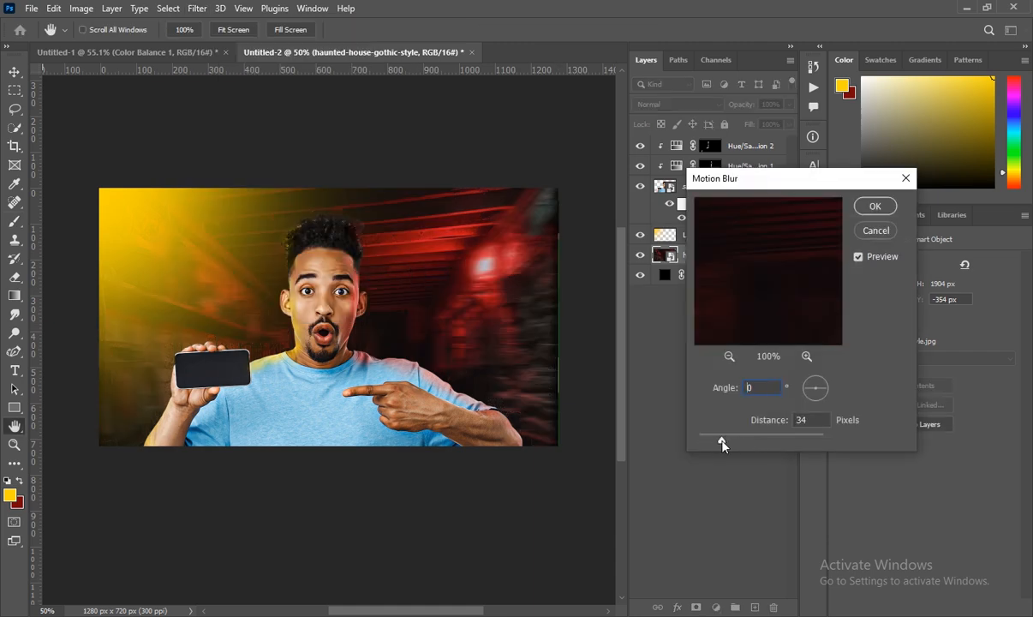
{"action": "left_click_drag", "start_coordinate": [722, 443], "coordinate": [704, 444]}
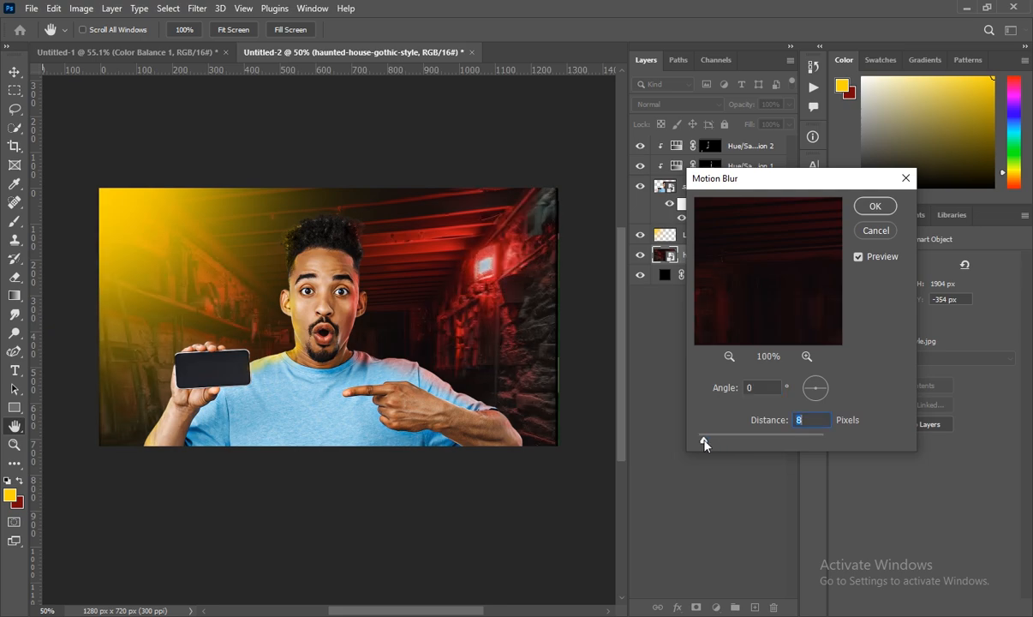
{"action": "left_click", "coordinate": [875, 207]}
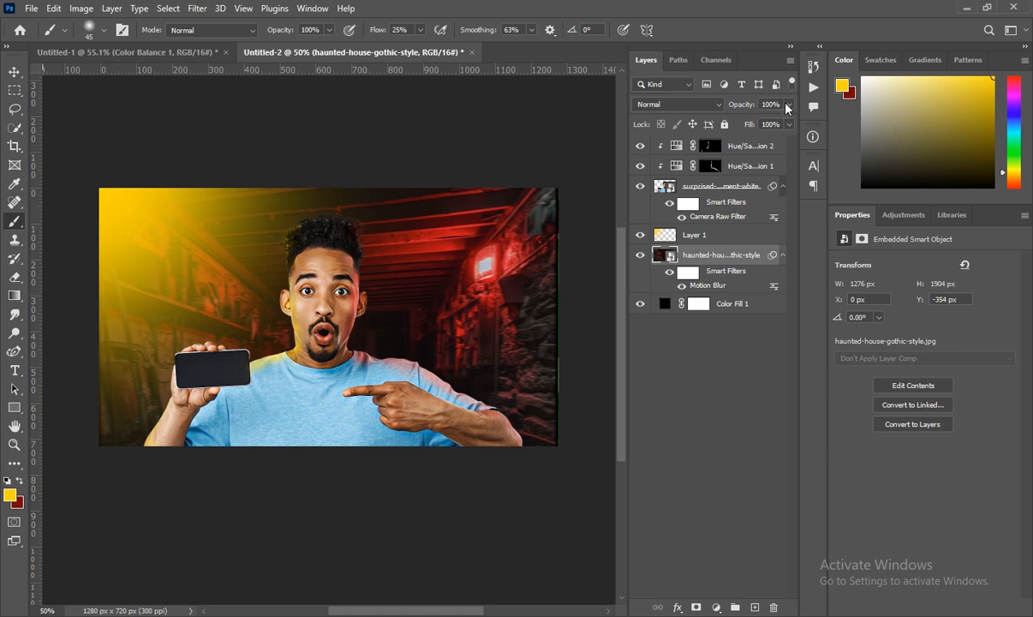
- Reduce the haunted-house layer to 51% opacity and 80% fill, and compare the darkness with the Untitled-1 thumbnail
{"action": "left_click", "coordinate": [789, 103]}
{"action": "left_click_drag", "start_coordinate": [765, 126], "coordinate": [757, 125]}
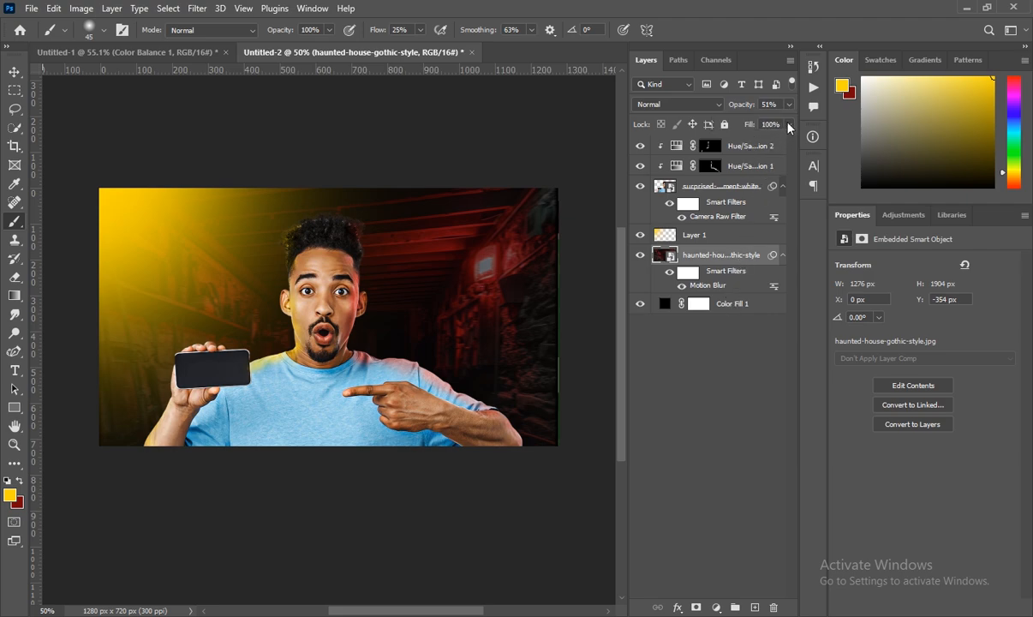
{"action": "left_click", "coordinate": [790, 124]}
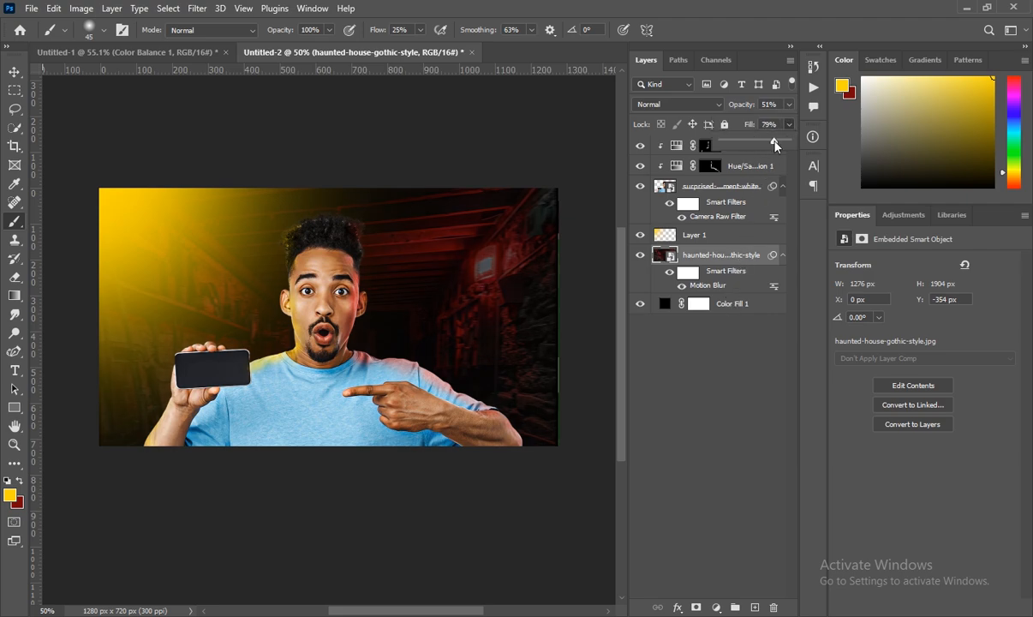
{"action": "left_click_drag", "start_coordinate": [776, 146], "coordinate": [777, 146]}
{"action": "left_click", "coordinate": [735, 256]}
{"action": "left_click", "coordinate": [172, 52]}
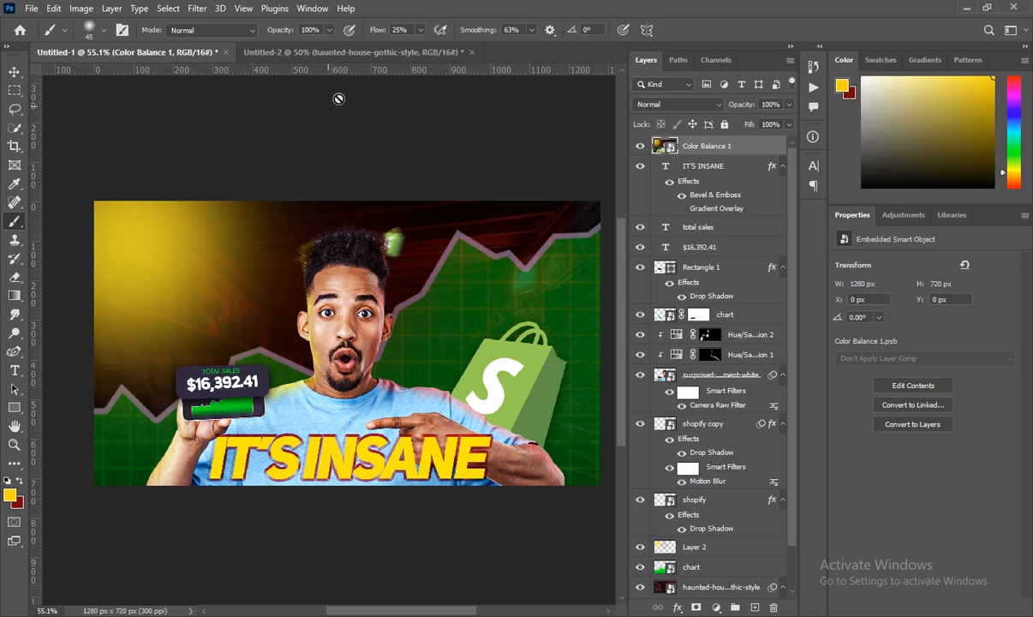
{"action": "left_click", "coordinate": [356, 52]}
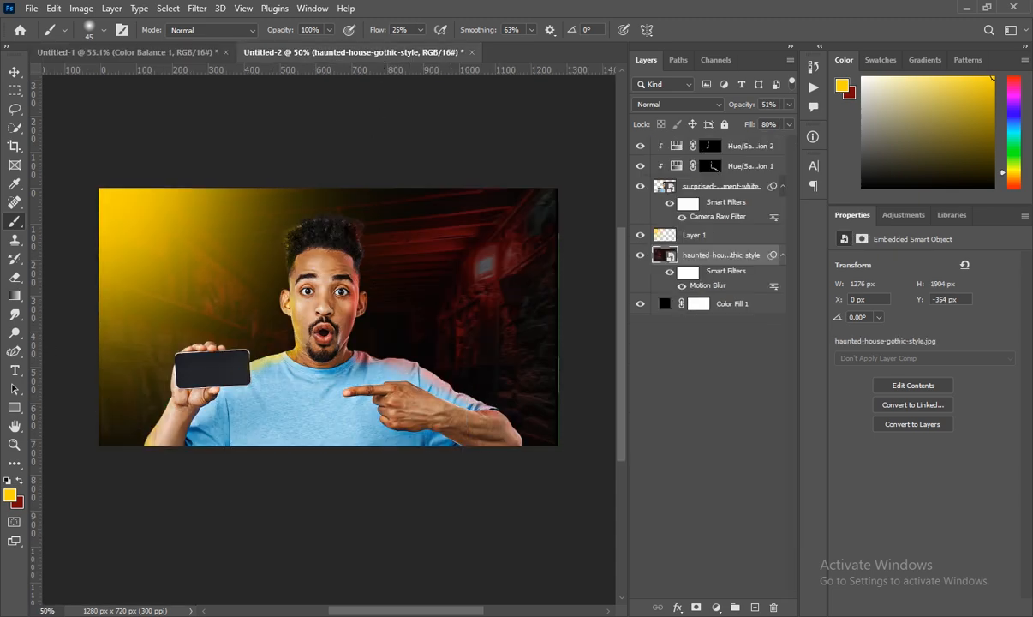
- Place the chart image from the source files folder above the haunted-house layer, enlarge it and move it behind the man
{"action": "left_click", "coordinate": [353, 614]}
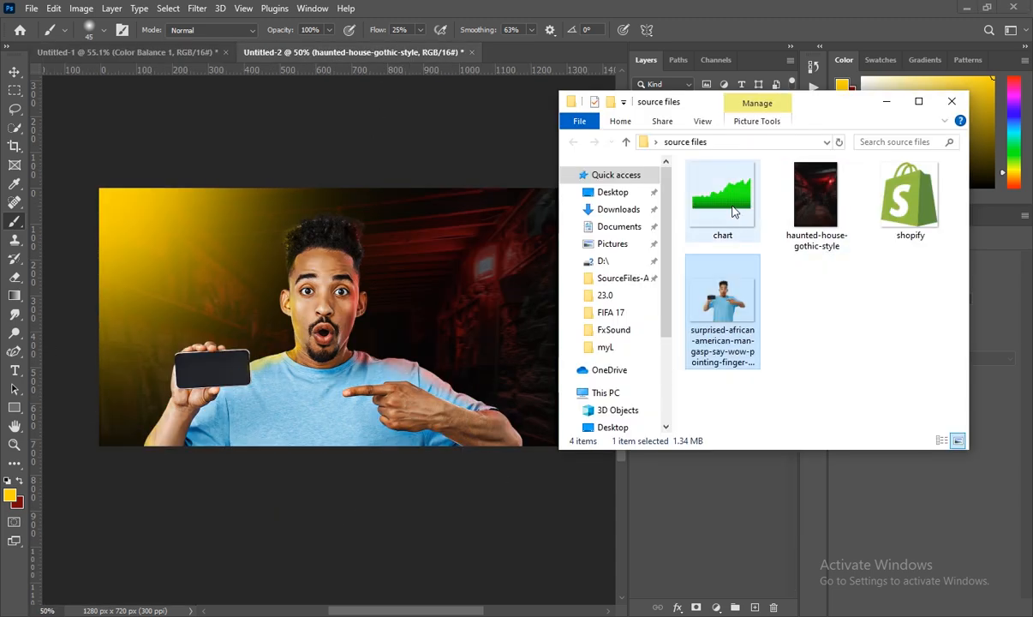
{"action": "left_click_drag", "start_coordinate": [730, 208], "coordinate": [350, 458]}
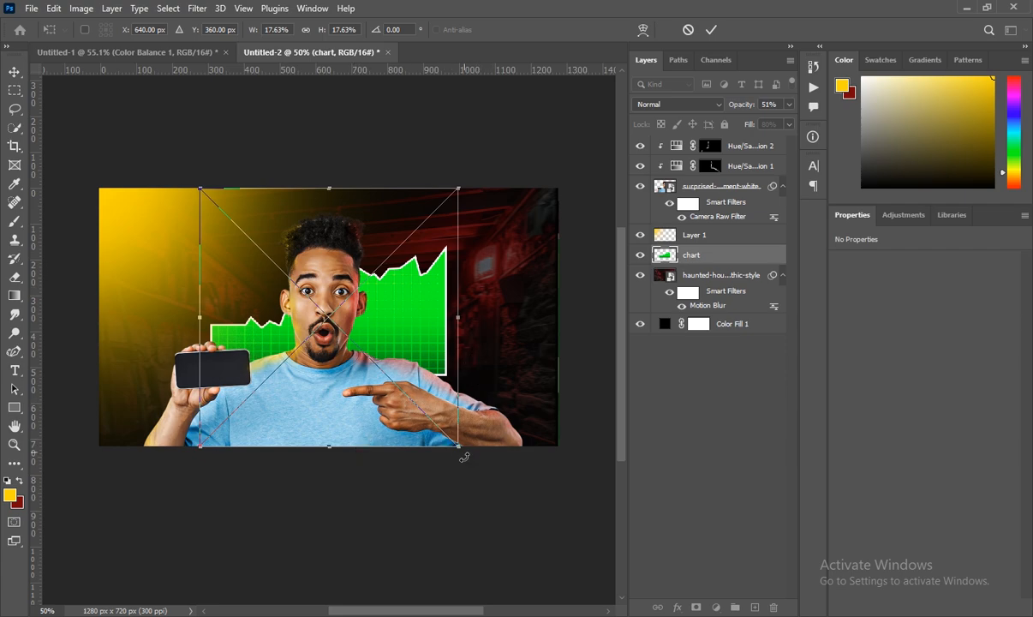
{"action": "left_click_drag", "start_coordinate": [460, 446], "coordinate": [596, 510]}
{"action": "left_click_drag", "start_coordinate": [533, 416], "coordinate": [426, 407]}
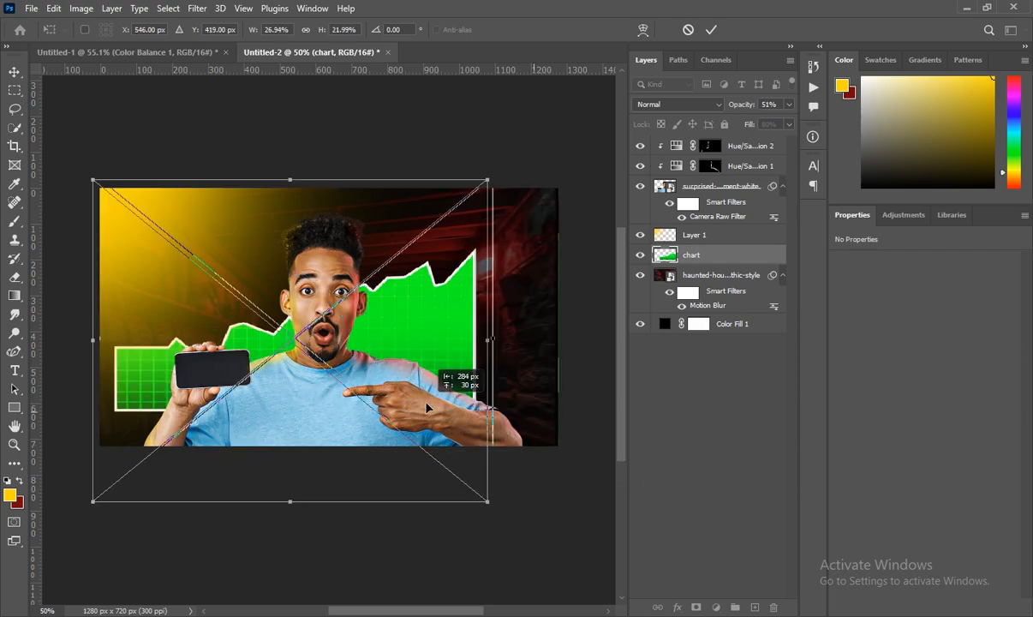
- Scale the chart to about 35.8% width and 34.5% height, position it across the lower canvas behind the man and commit the placement
{"action": "left_click_drag", "start_coordinate": [481, 506], "coordinate": [561, 581]}
{"action": "left_click_drag", "start_coordinate": [489, 477], "coordinate": [473, 459]}
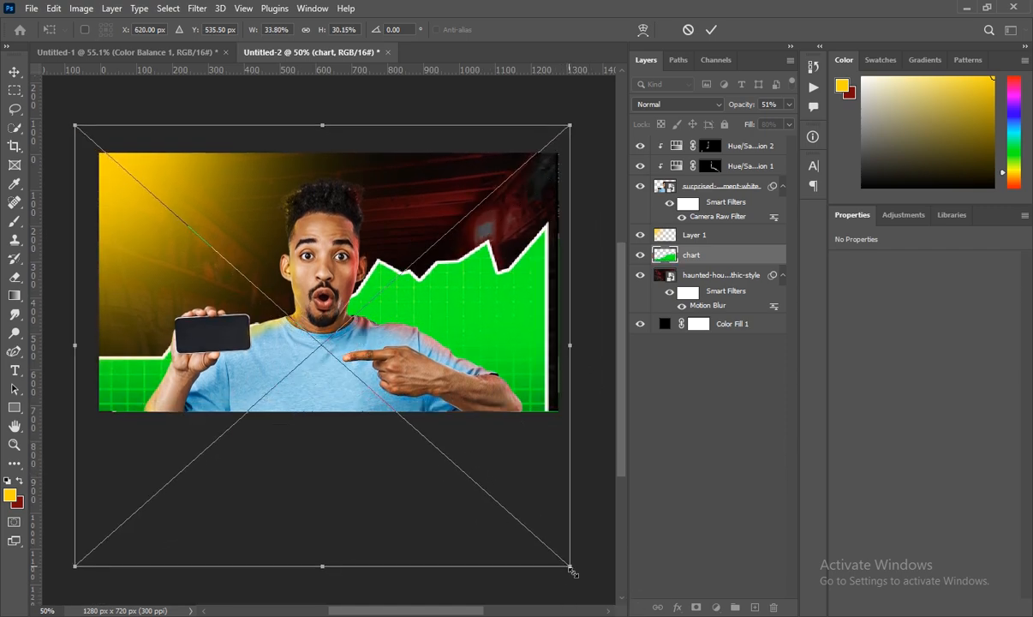
{"action": "left_click_drag", "start_coordinate": [571, 565], "coordinate": [610, 591]}
{"action": "scroll", "coordinate": [441, 480], "scroll_direction": "down", "scroll_amount": 1}
{"action": "left_click_drag", "start_coordinate": [429, 470], "coordinate": [419, 430]}
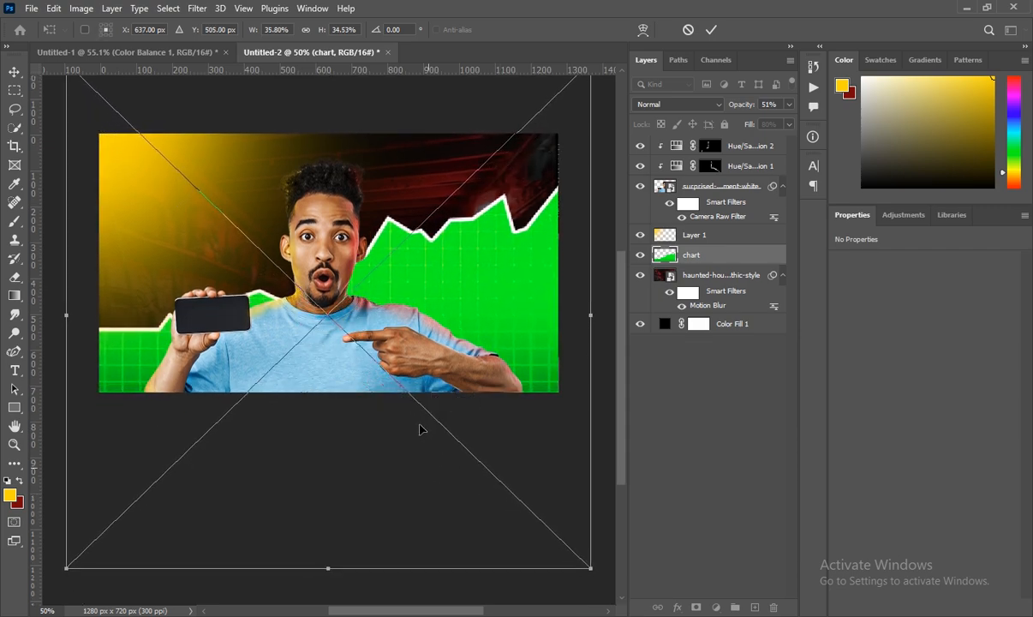
{"action": "left_click", "coordinate": [694, 256]}
{"action": "key", "text": "b"}
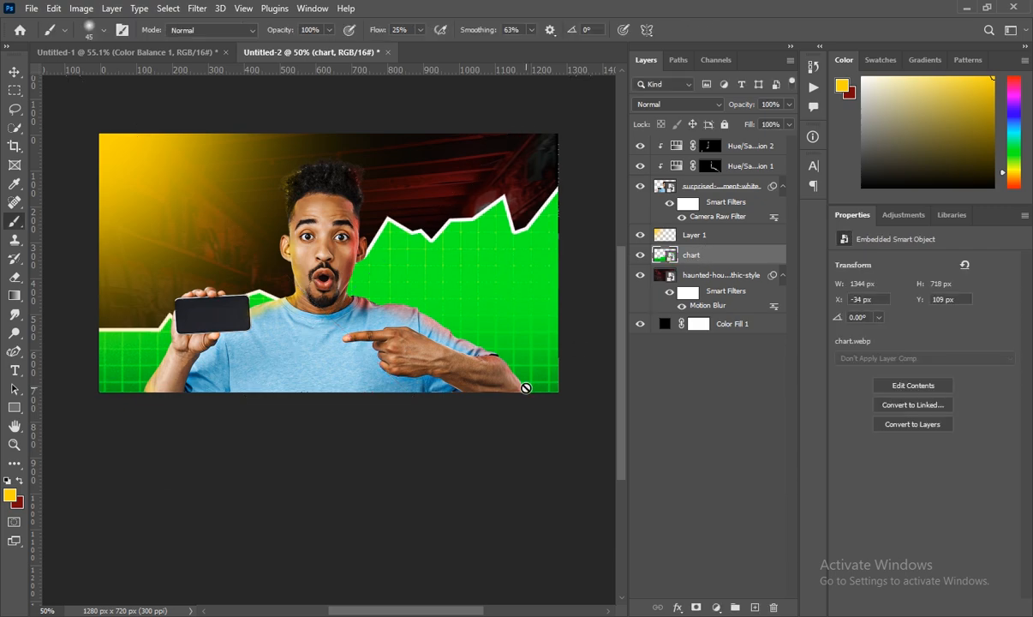
- Reduce the chart layer to 66% opacity and 60% fill
{"action": "scroll", "coordinate": [497, 365], "scroll_direction": "up", "scroll_amount": 2}
{"action": "left_click", "coordinate": [789, 105]}
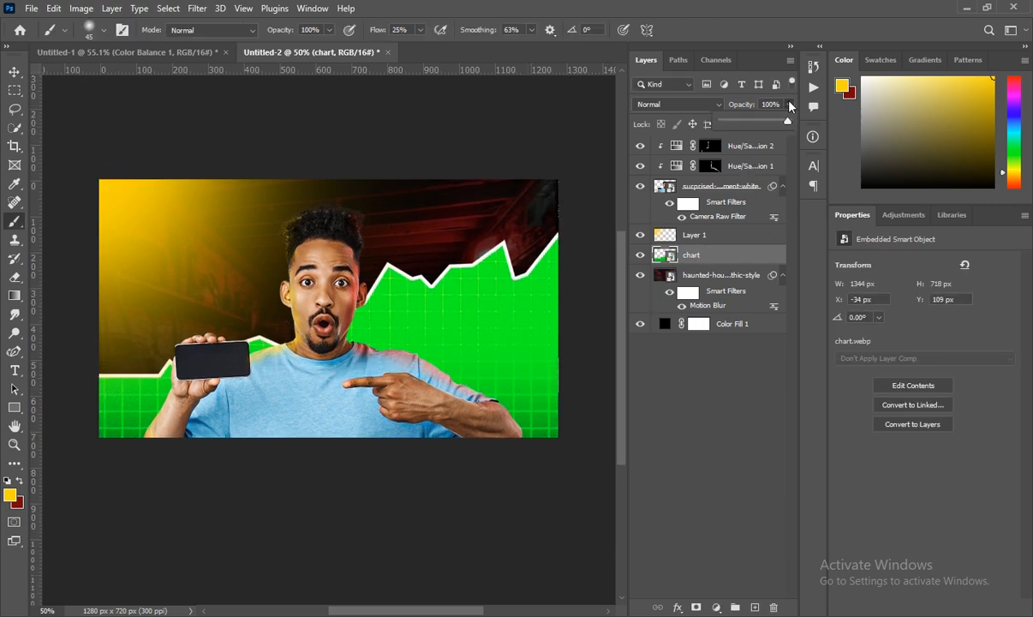
{"action": "left_click", "coordinate": [766, 123]}
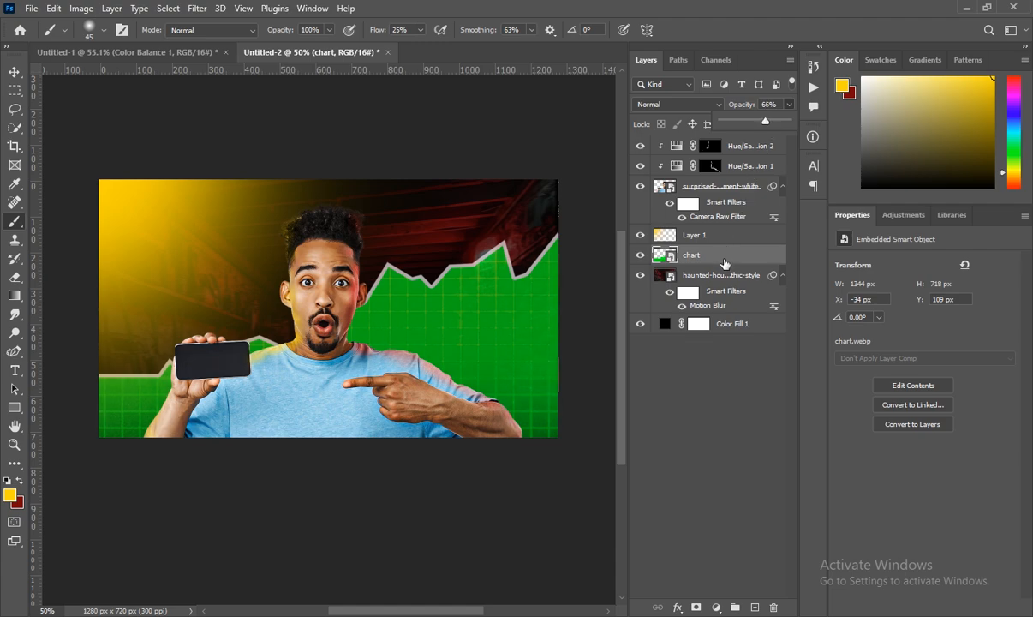
{"action": "left_click", "coordinate": [725, 264]}
{"action": "left_click", "coordinate": [789, 124]}
{"action": "left_click", "coordinate": [731, 256]}
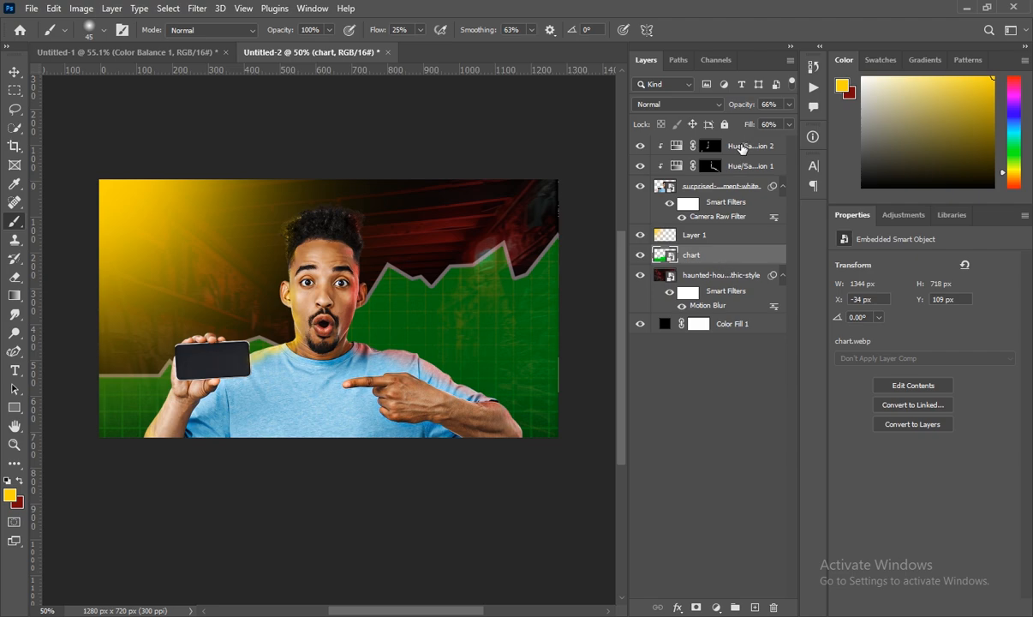
- Add an empty layer above Hue/Saturation 2 and check the phone design in the Untitled-1 thumbnail
{"action": "left_click", "coordinate": [742, 148]}
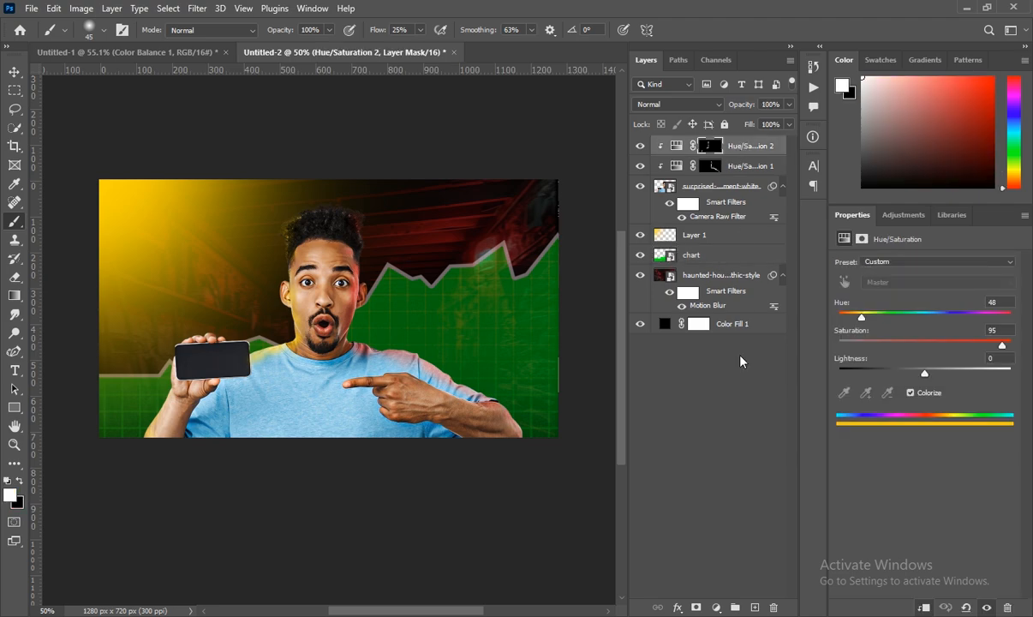
{"action": "left_click", "coordinate": [754, 607]}
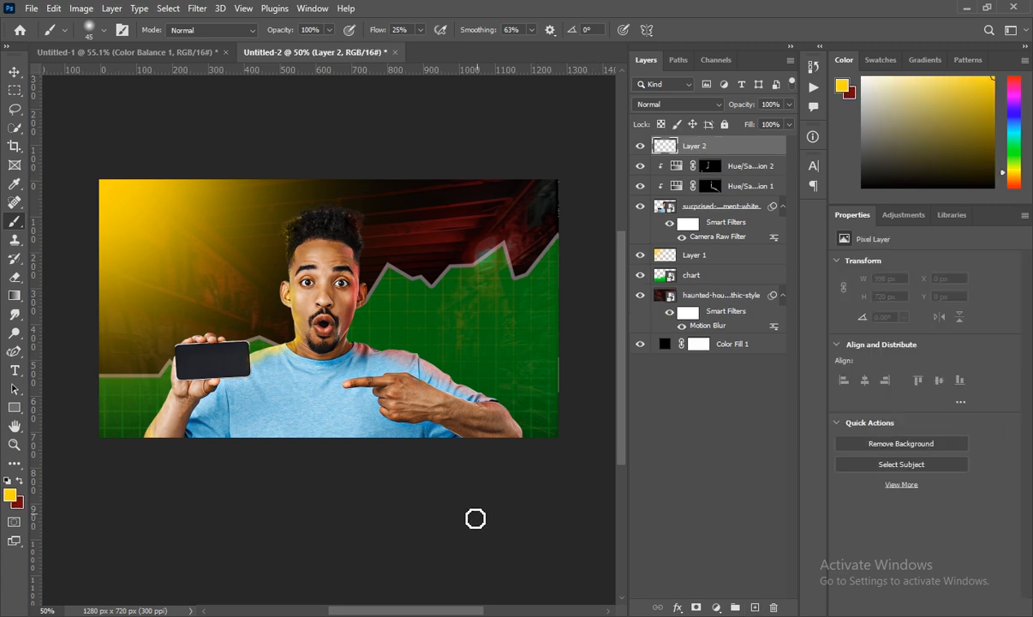
{"action": "scroll", "coordinate": [463, 518], "scroll_direction": "up", "scroll_amount": 1}
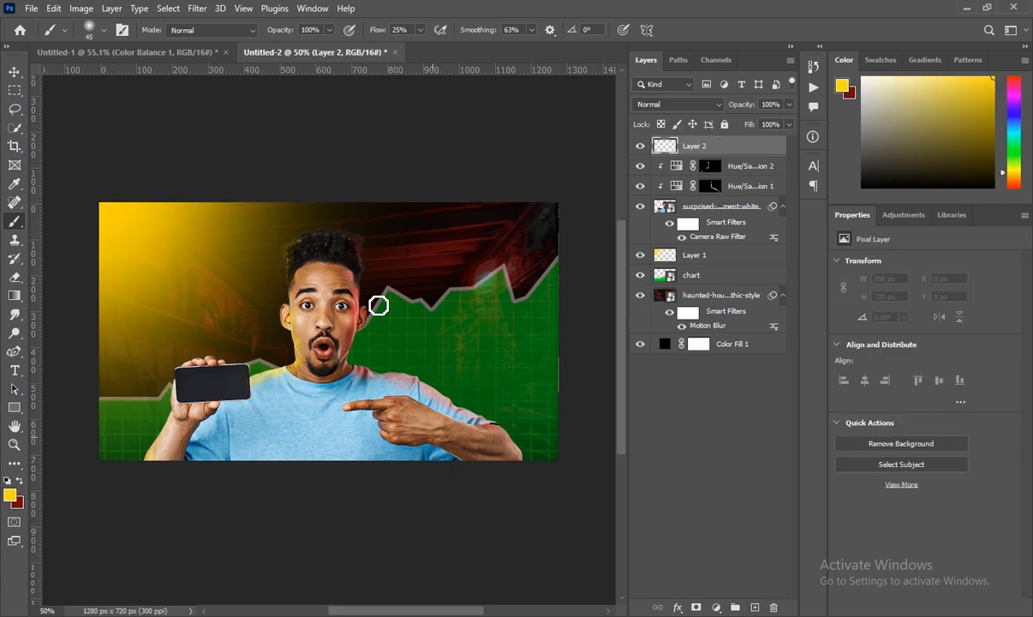
{"action": "left_click", "coordinate": [180, 55]}
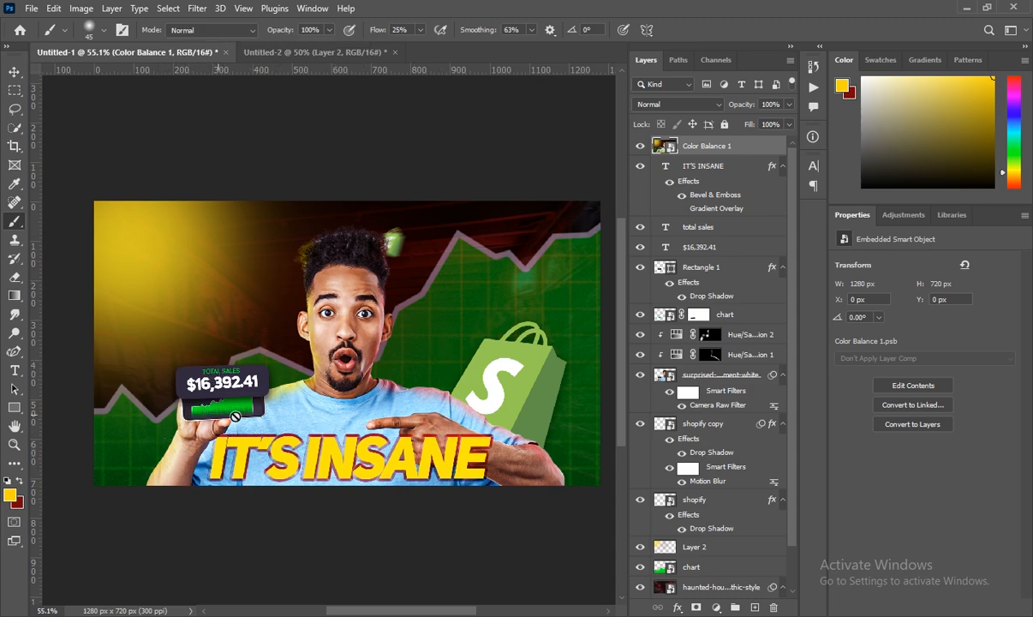
{"action": "left_click", "coordinate": [341, 54]}
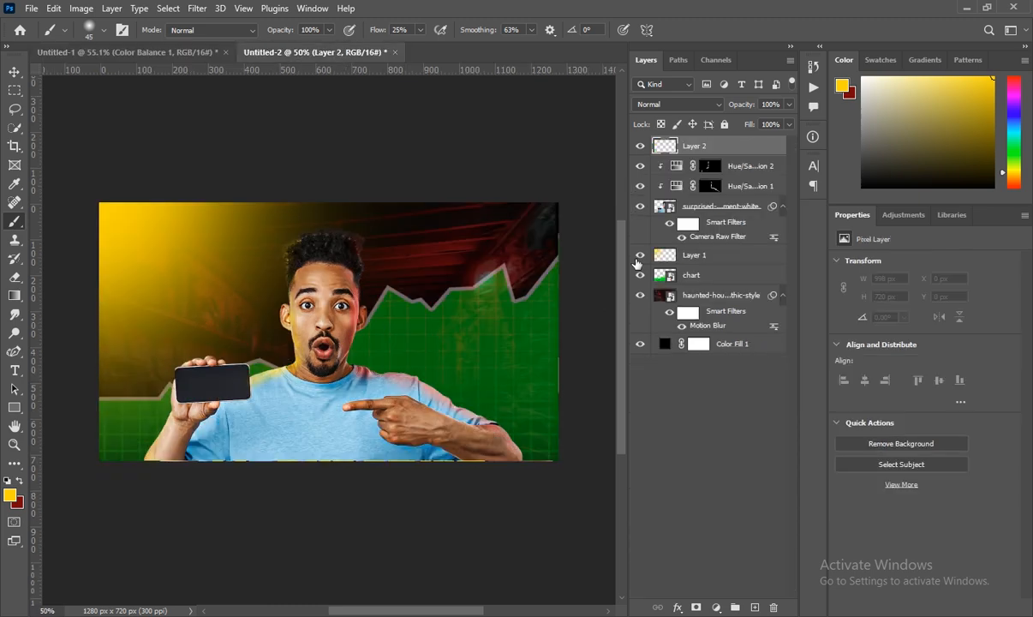
- Place the chart image from the source files folder, scale it to about 3.87% width and 4.07% height, and position it on the phone screen
{"action": "left_click", "coordinate": [332, 616]}
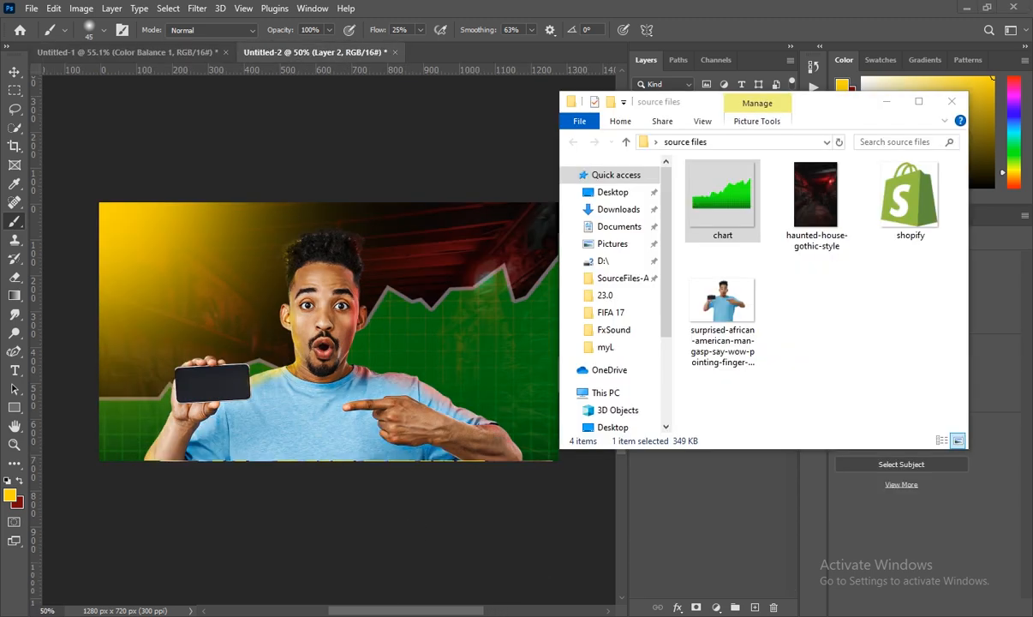
{"action": "left_click_drag", "start_coordinate": [683, 216], "coordinate": [384, 373]}
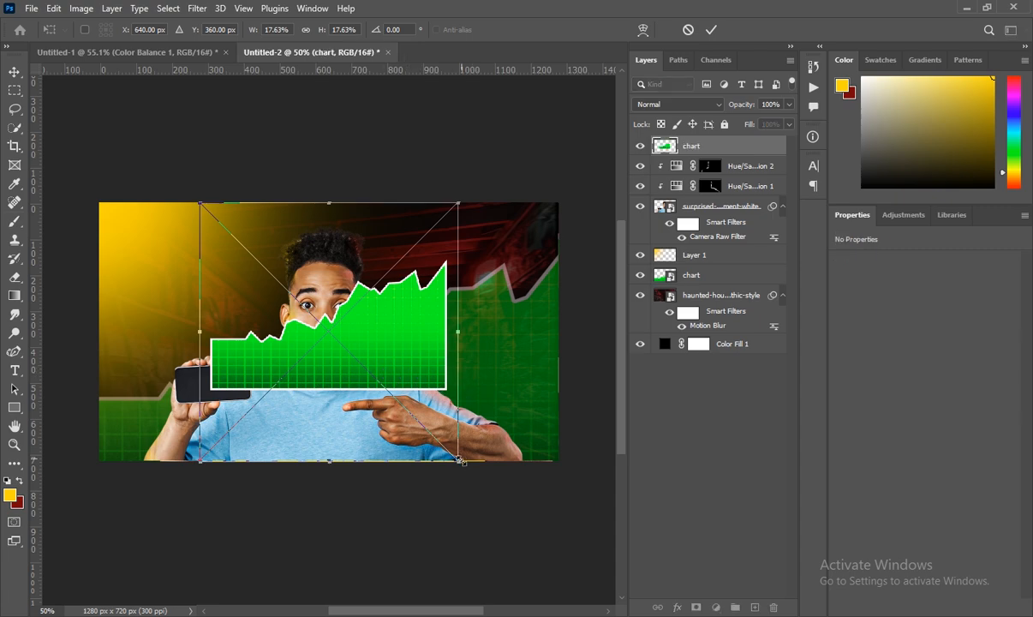
{"action": "left_click_drag", "start_coordinate": [458, 459], "coordinate": [259, 266]}
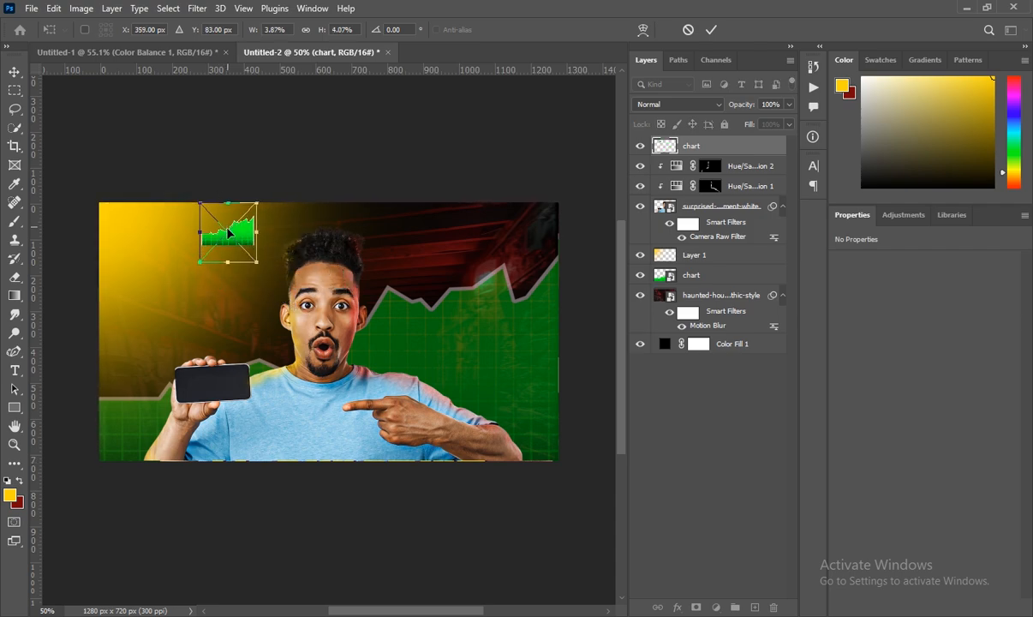
{"action": "left_click_drag", "start_coordinate": [229, 233], "coordinate": [211, 381]}
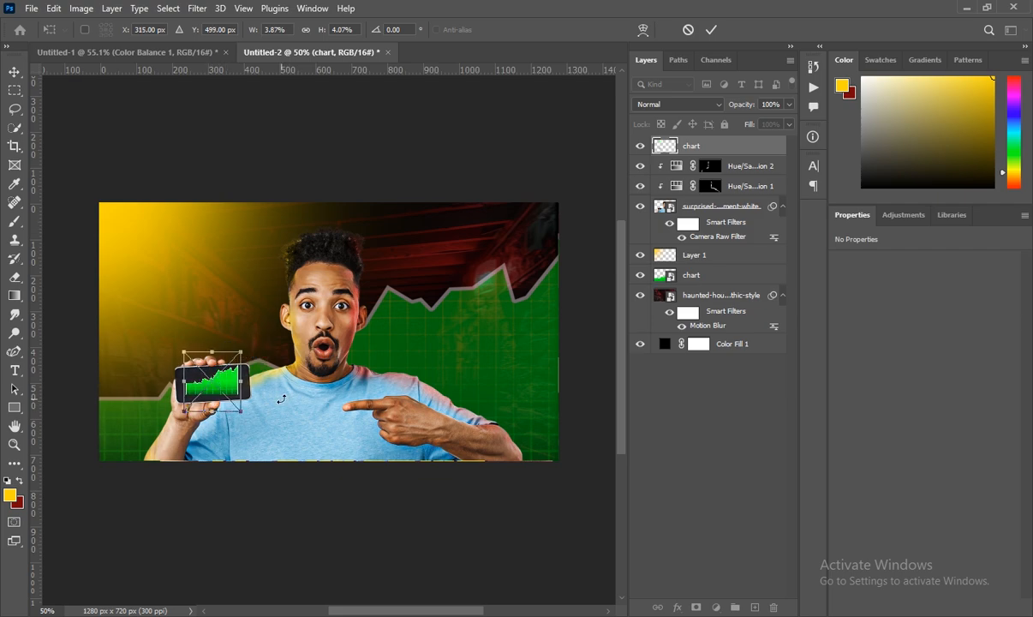
- Rotate the small chart about -3.06° to match the phone's tilt, shift it slightly down to Y 505 px and commit the transform
{"action": "left_click_drag", "start_coordinate": [282, 399], "coordinate": [283, 396]}
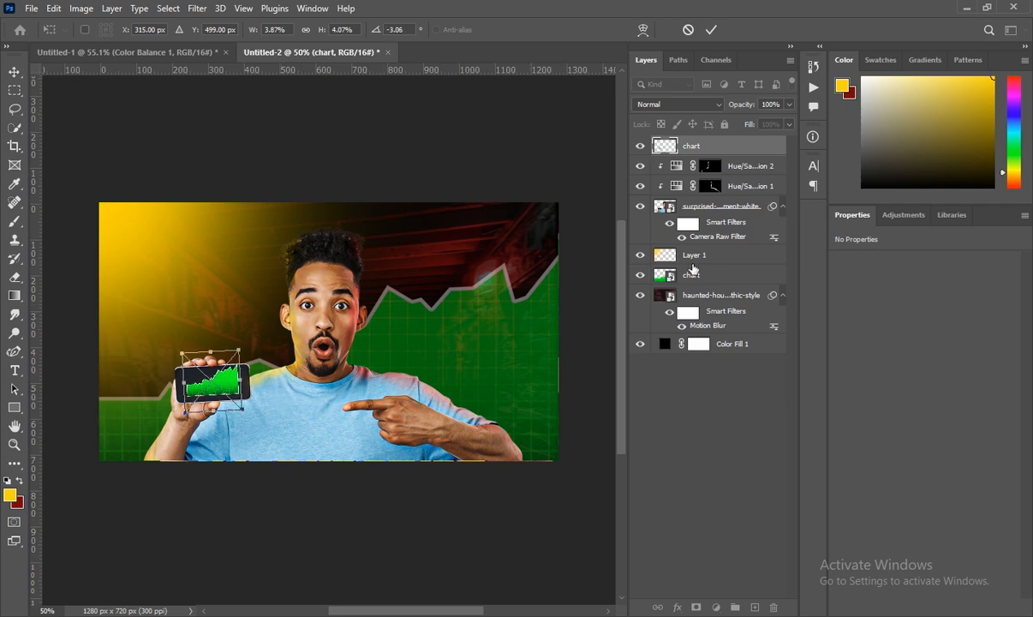
{"action": "key", "text": "Return"}
{"action": "key", "text": "b"}
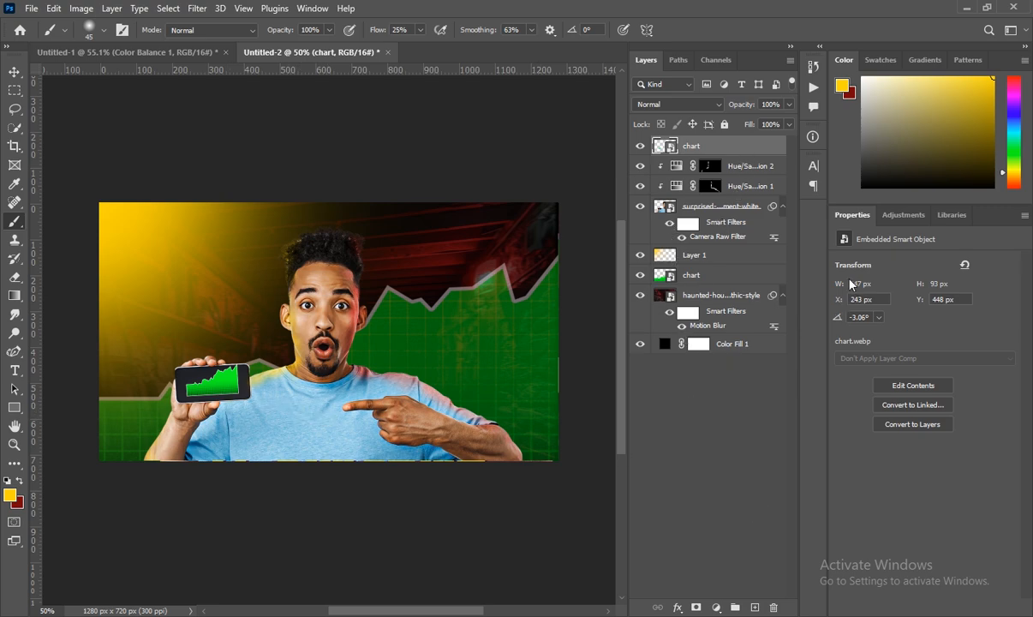
{"action": "key", "text": "ctrl+t"}
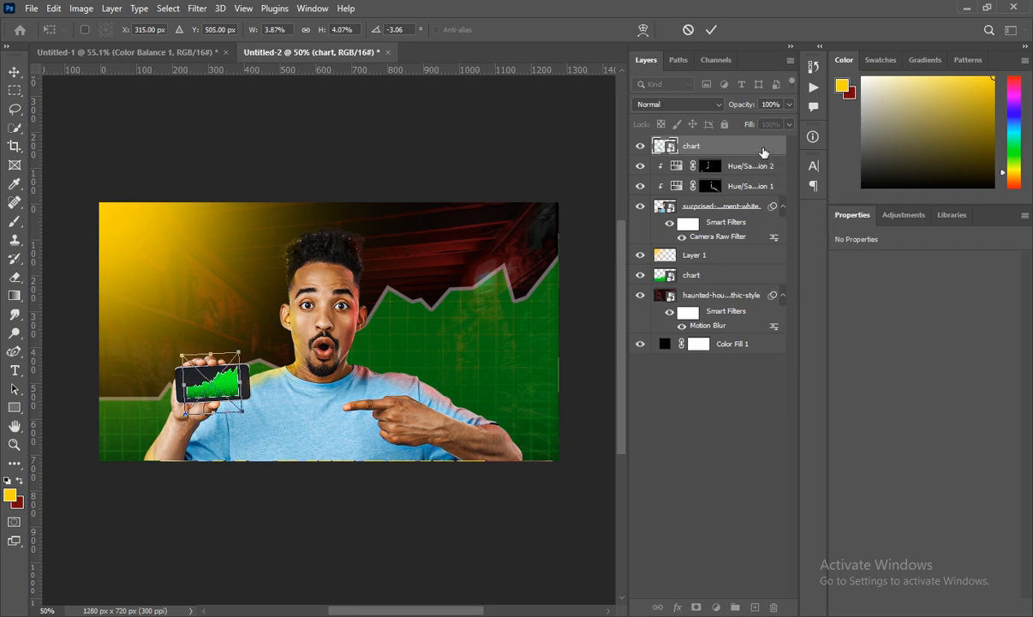
{"action": "key", "text": "Return"}
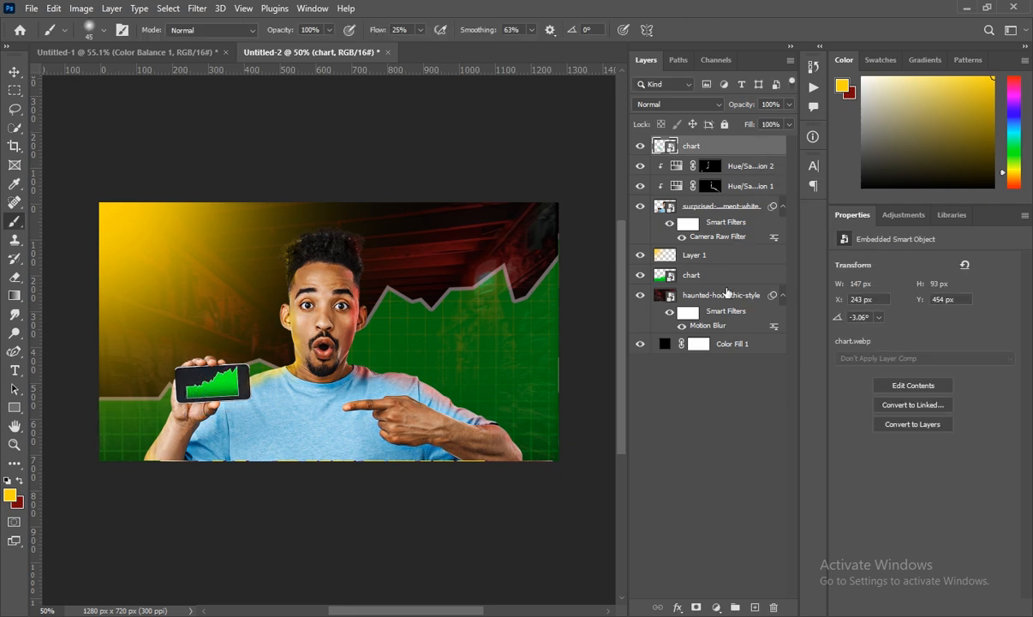
- Mask the phone chart, paint out its lower edge in black at 100% brush flow, and add an empty layer above it
{"action": "left_click", "coordinate": [700, 608]}
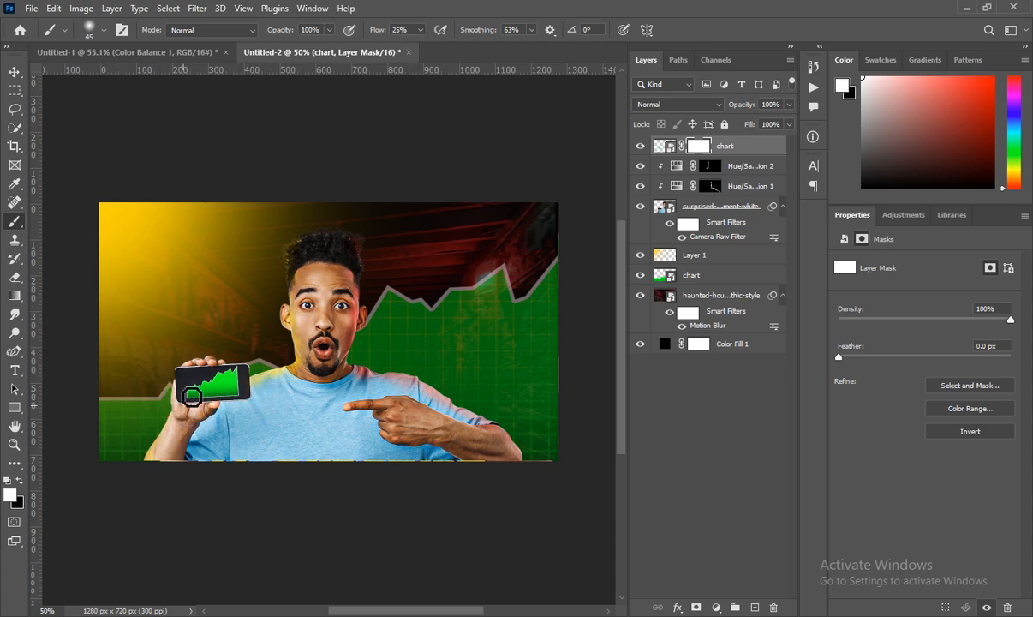
{"action": "left_click", "coordinate": [420, 30]}
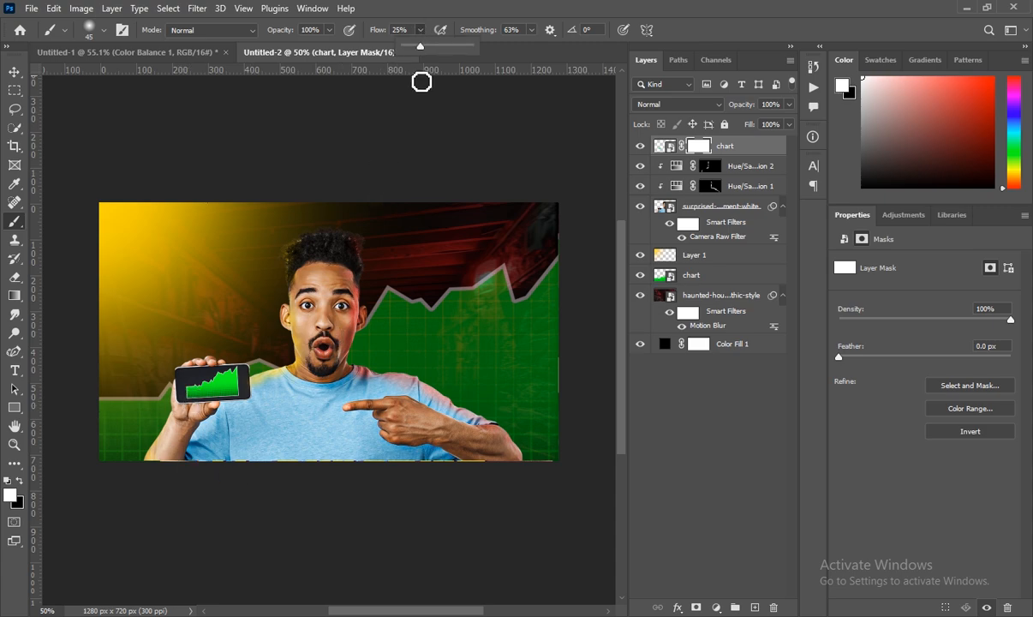
{"action": "left_click_drag", "start_coordinate": [423, 48], "coordinate": [471, 48]}
{"action": "left_click", "coordinate": [19, 479]}
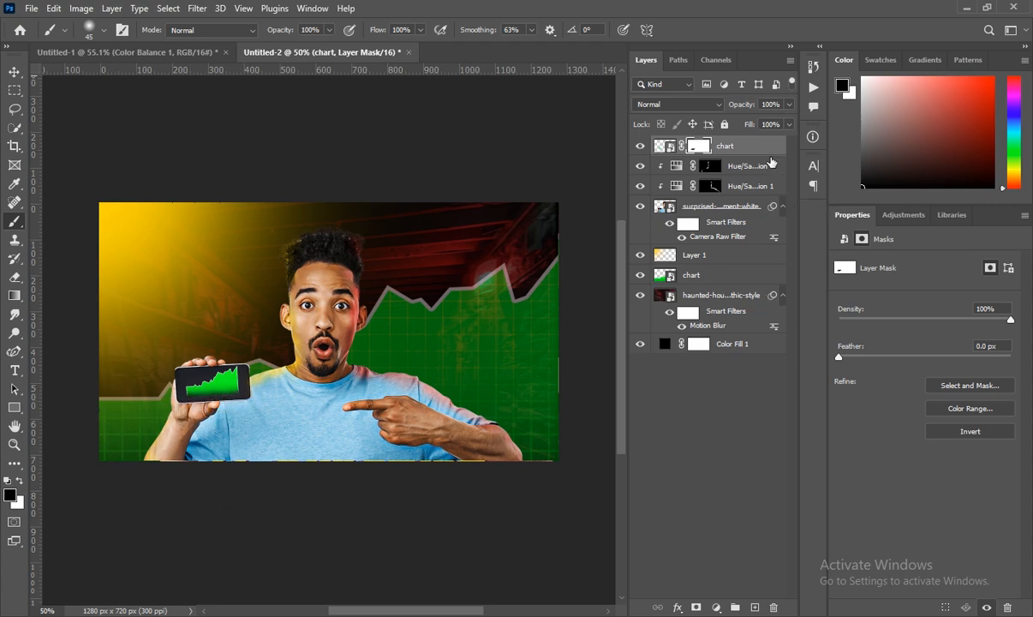
{"action": "left_click", "coordinate": [665, 146]}
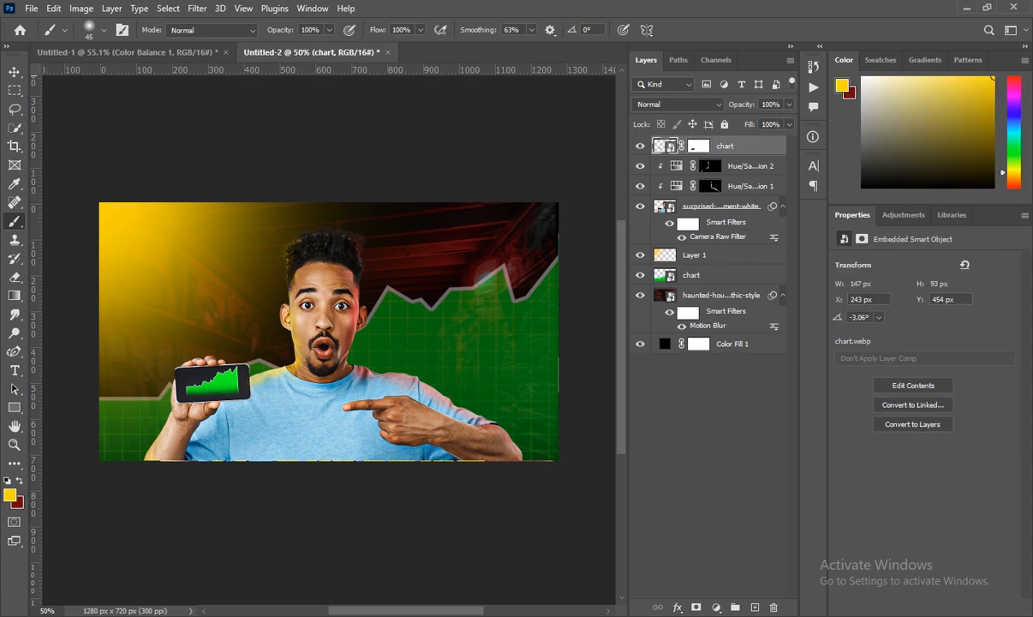
{"action": "left_click", "coordinate": [755, 608]}
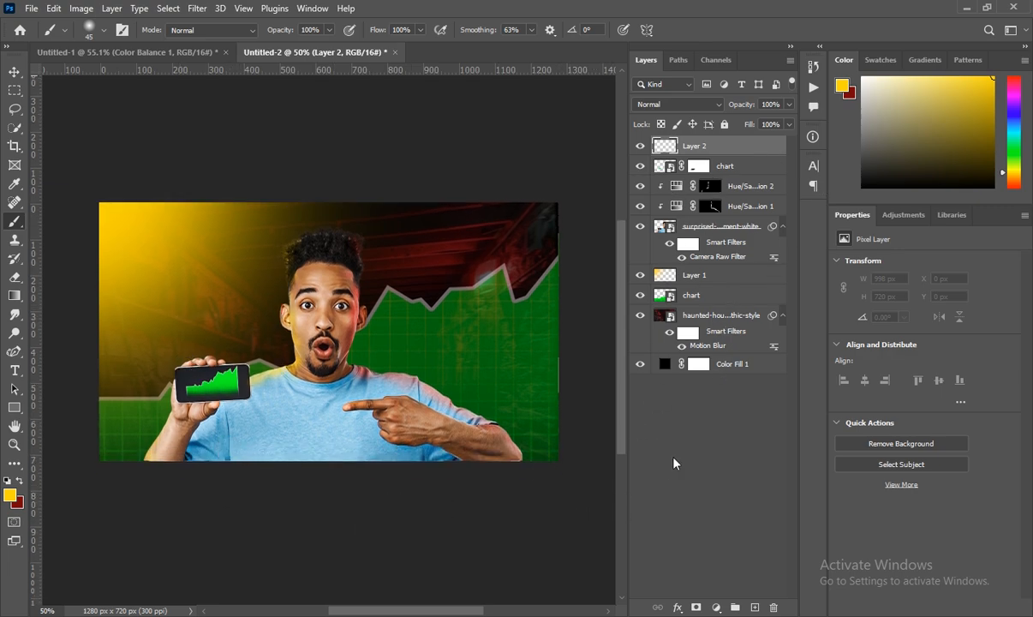
{"action": "left_click", "coordinate": [15, 408]}
{"action": "key", "text": "shift+u"}
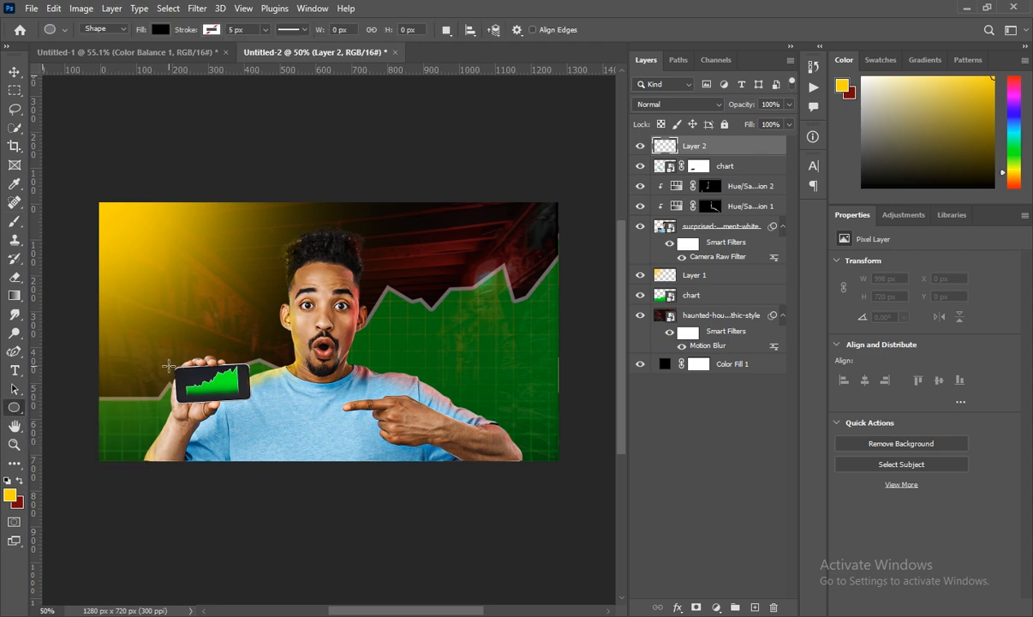
{"action": "left_click_drag", "start_coordinate": [171, 359], "coordinate": [177, 381]}
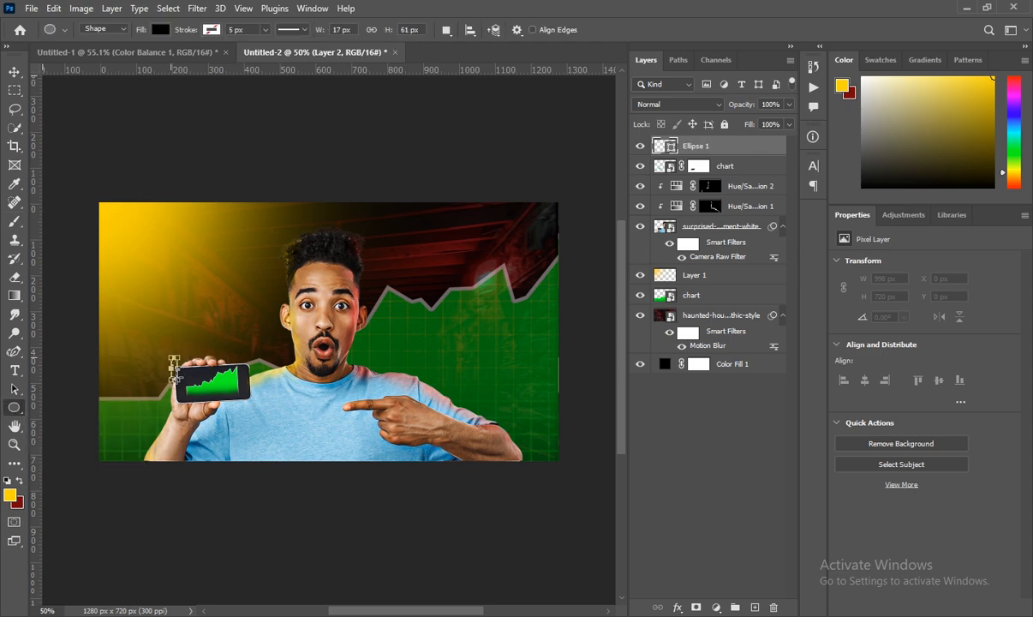
{"action": "key", "text": "ctrl+z"}
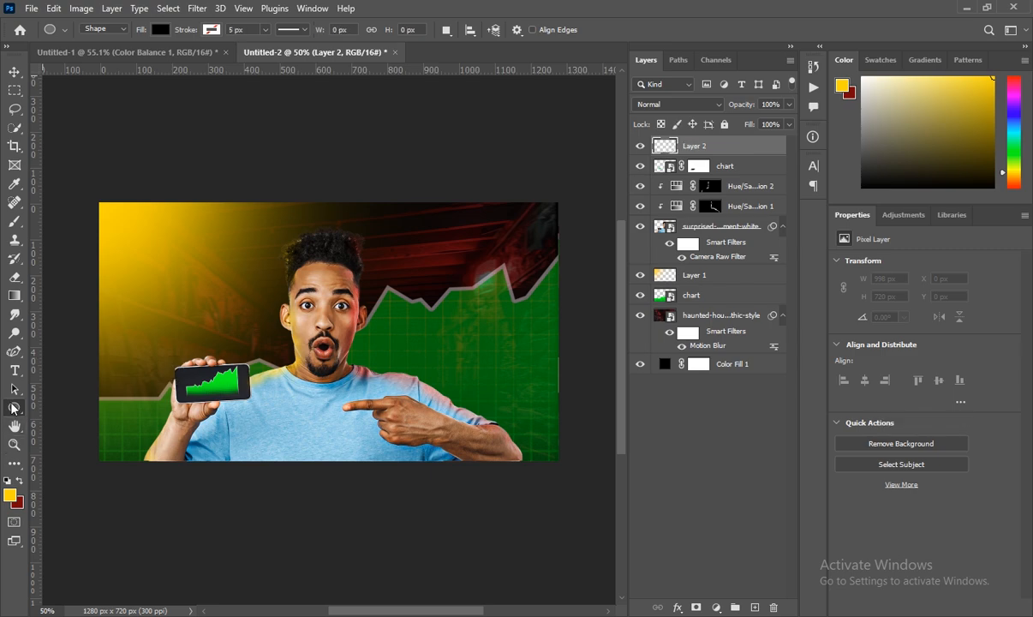
- Draw a rectangle shape about 233 x 67 px over the upper half of the phone
{"action": "right_click", "coordinate": [12, 409]}
{"action": "left_click", "coordinate": [51, 385]}
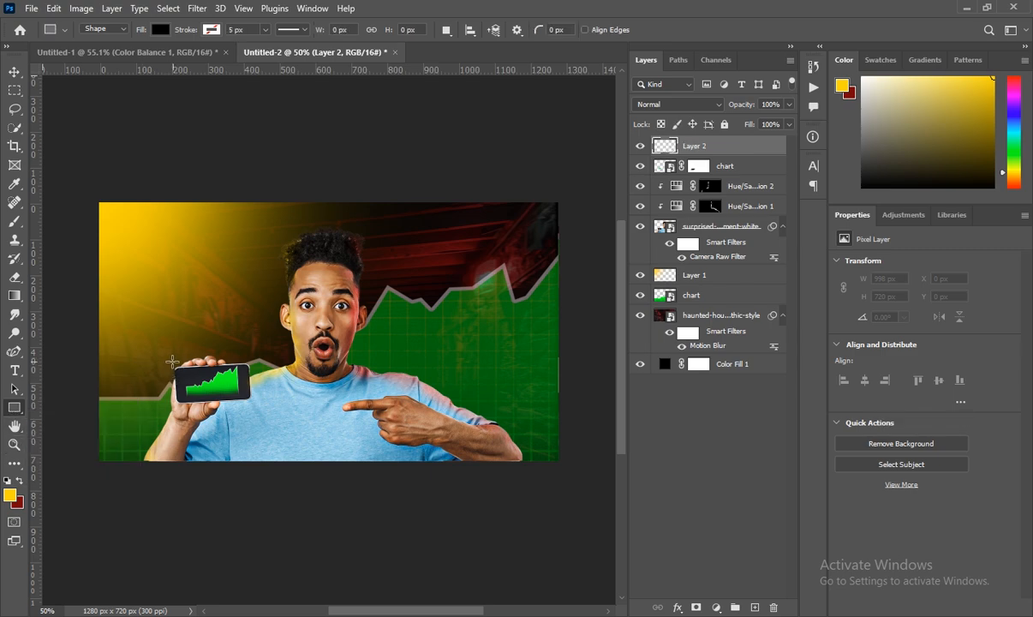
{"action": "left_click_drag", "start_coordinate": [173, 361], "coordinate": [256, 386]}
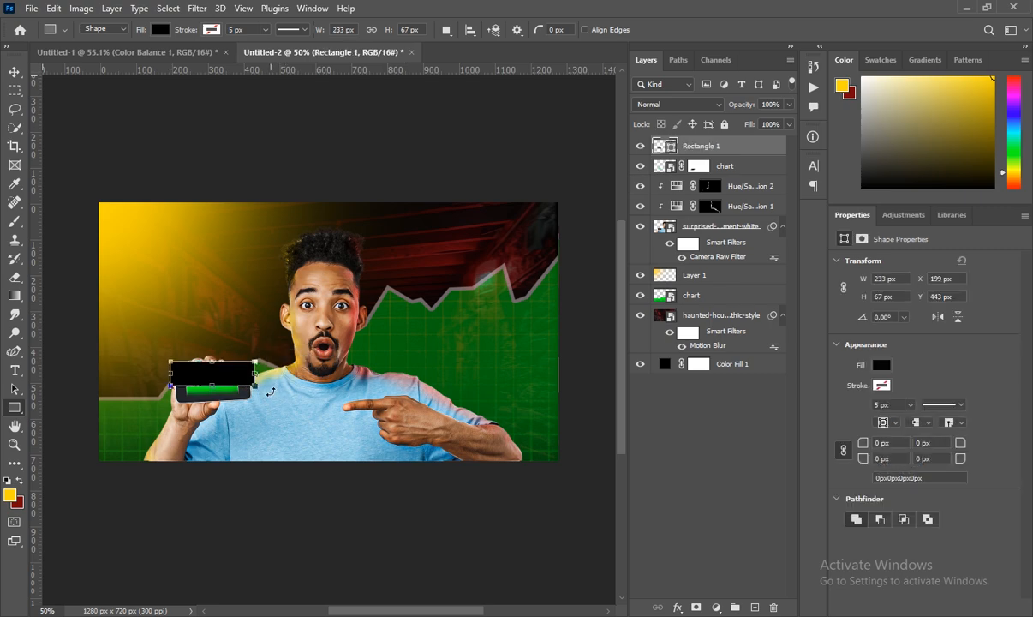
{"action": "left_click", "coordinate": [882, 365]}
{"action": "left_click", "coordinate": [1015, 373]}
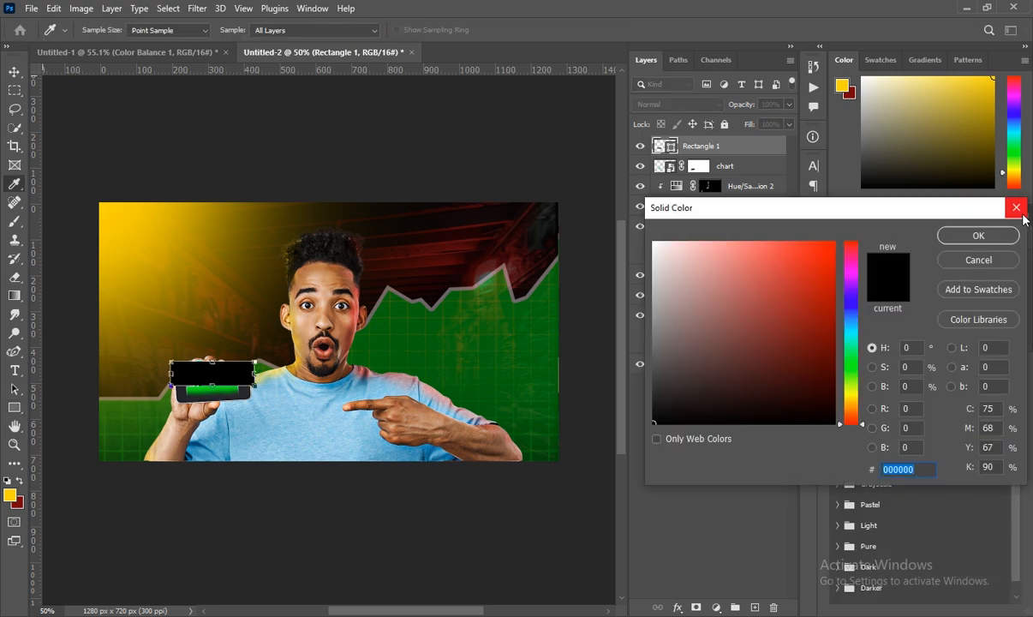
{"action": "left_click", "coordinate": [994, 233]}
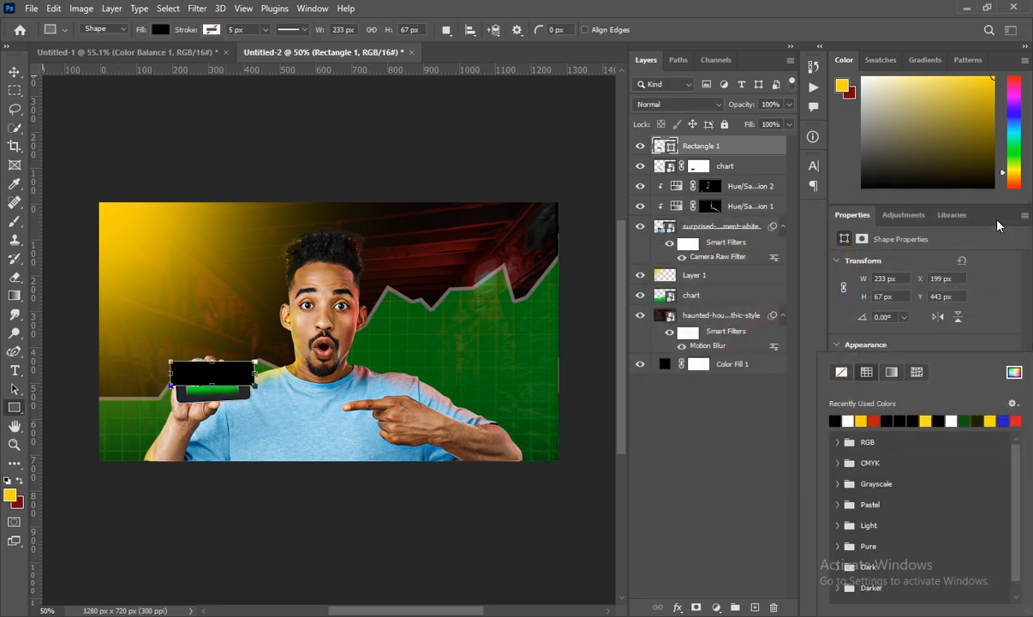
- Fill the rectangle with the dark phone-screen colour #23252a sampled from the canvas
{"action": "left_click", "coordinate": [663, 148]}
{"action": "double_click", "coordinate": [663, 148]}
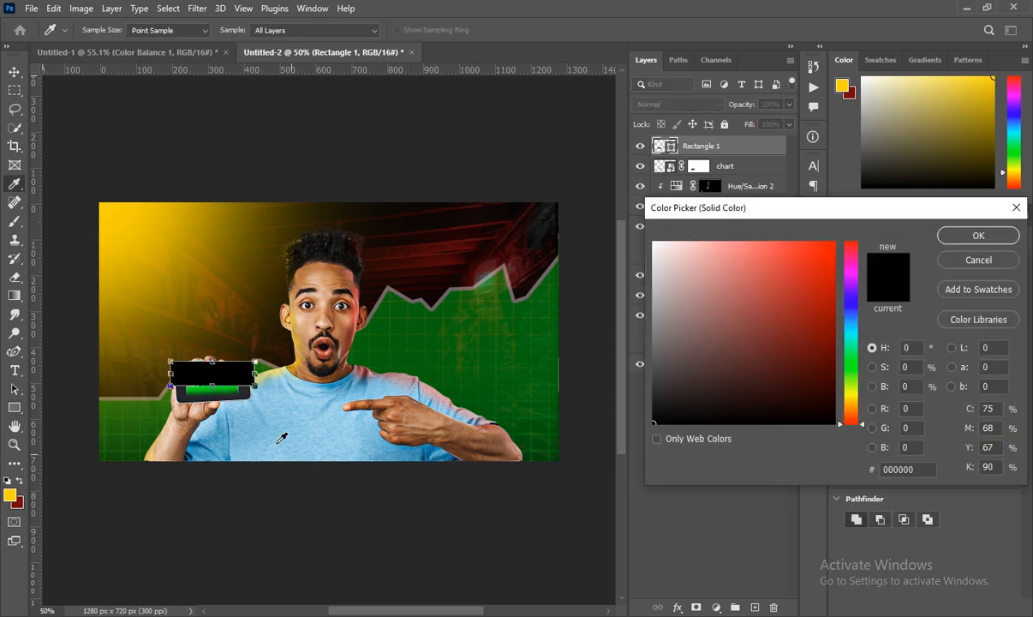
{"action": "left_click", "coordinate": [180, 395]}
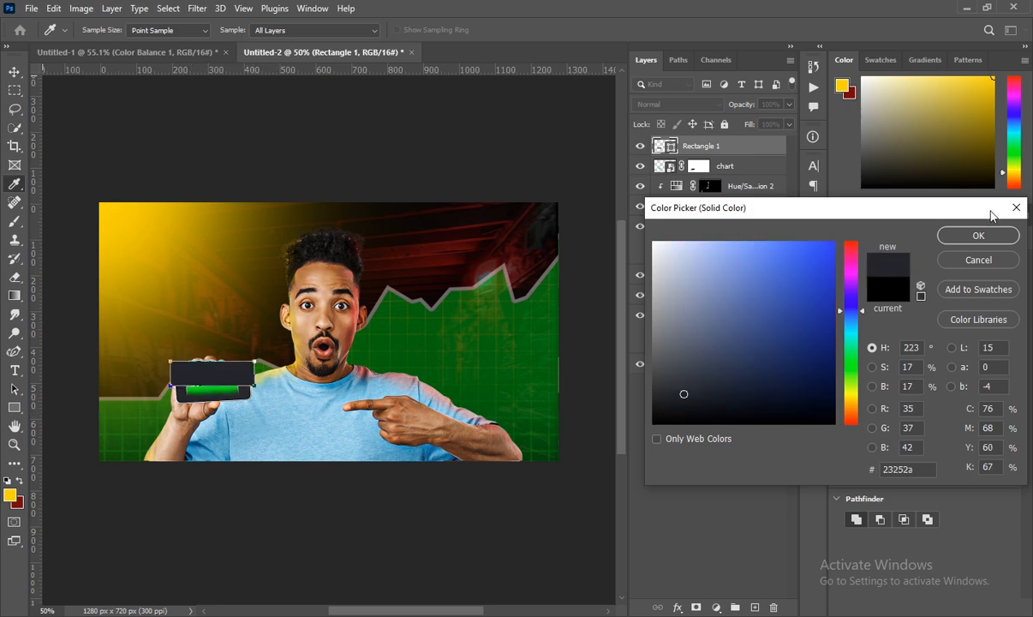
{"action": "left_click", "coordinate": [978, 236]}
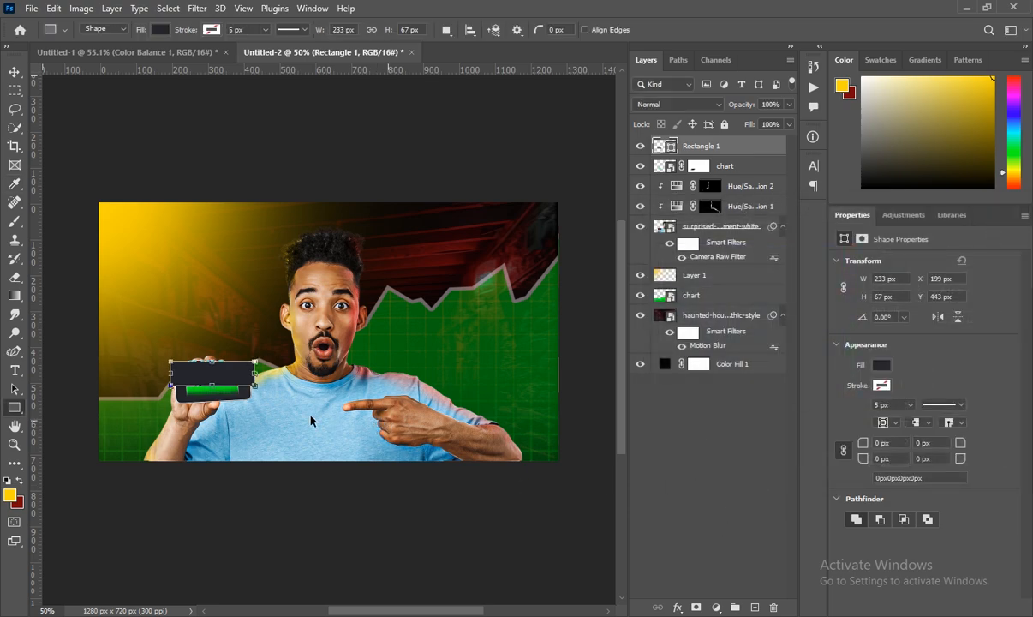
- Rotate the dark rectangle about -3.35° to match the phone's tilt and round all four of its corners to 20 px
{"action": "key", "text": "ctrl+t"}
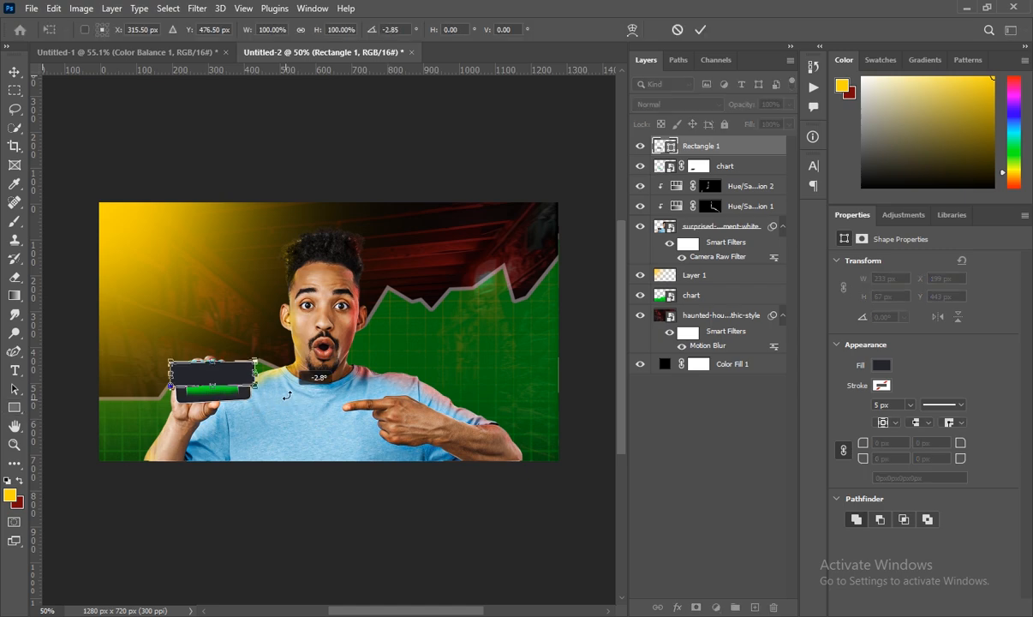
{"action": "left_click_drag", "start_coordinate": [285, 400], "coordinate": [288, 395]}
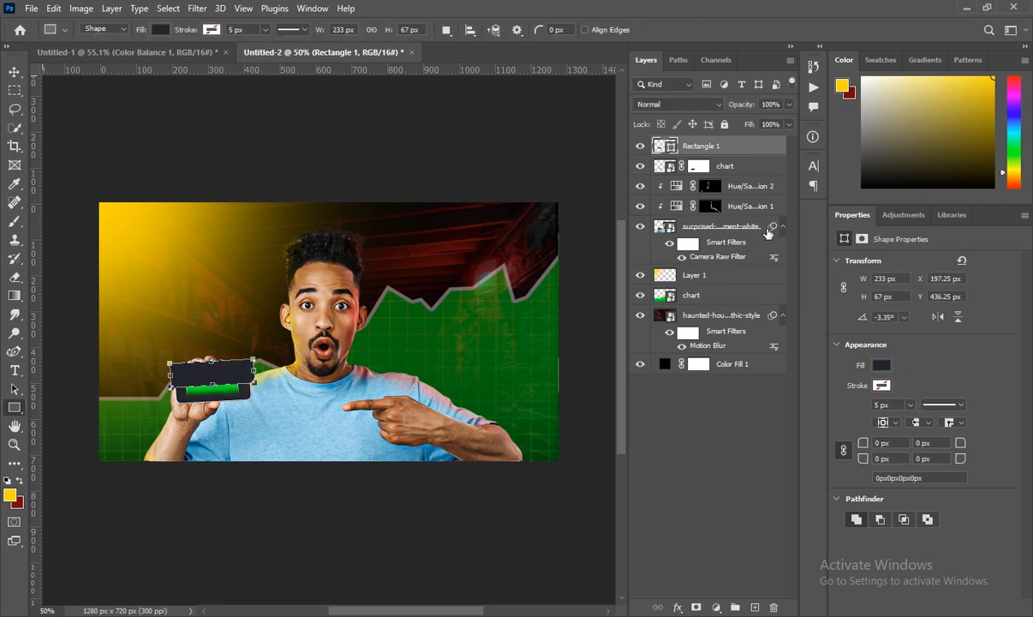
{"action": "left_click", "coordinate": [844, 450]}
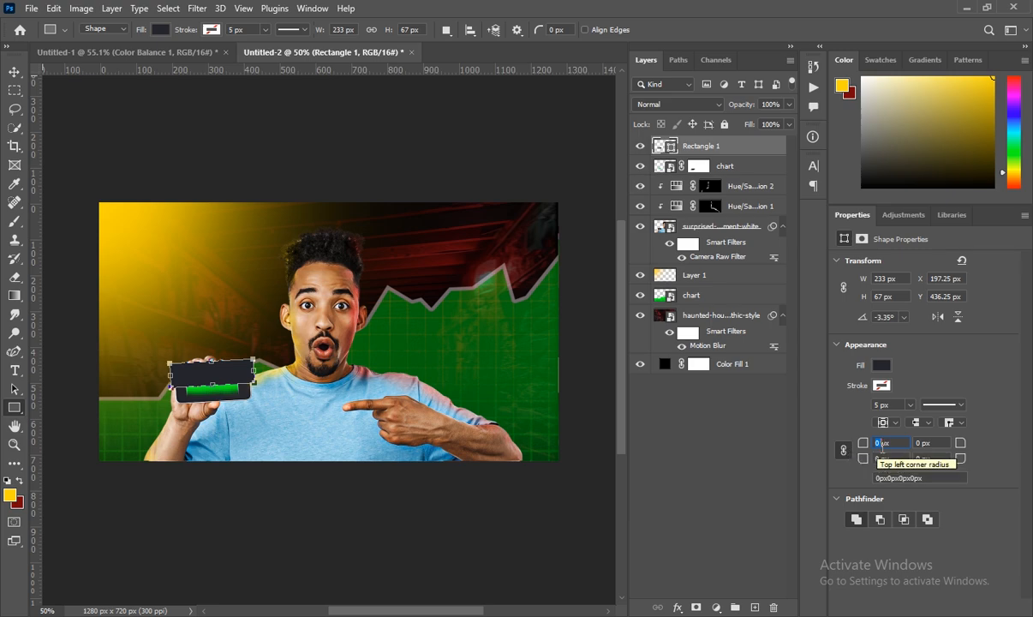
{"action": "type", "text": "2"}
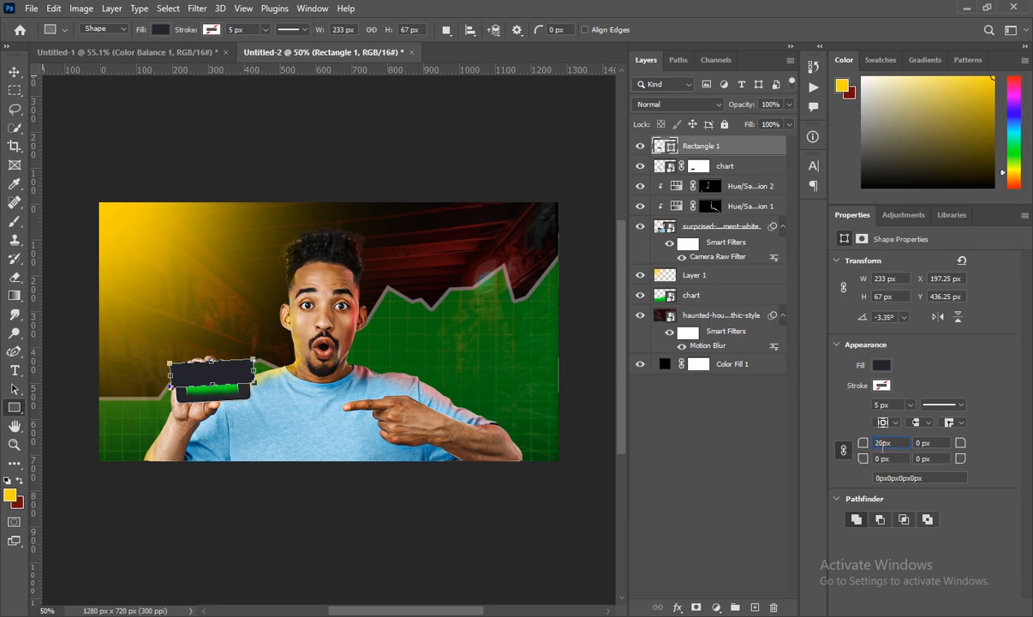
{"action": "key", "text": "Return"}
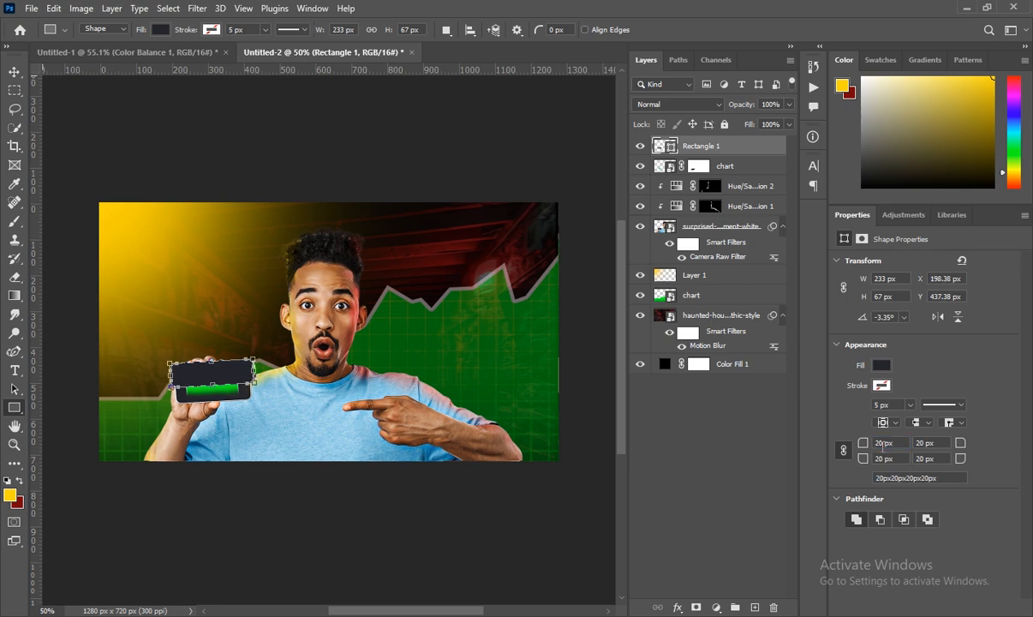
- Add a drop shadow with 68% opacity to the dark rectangle above the phone chart
{"action": "left_click", "coordinate": [749, 165]}
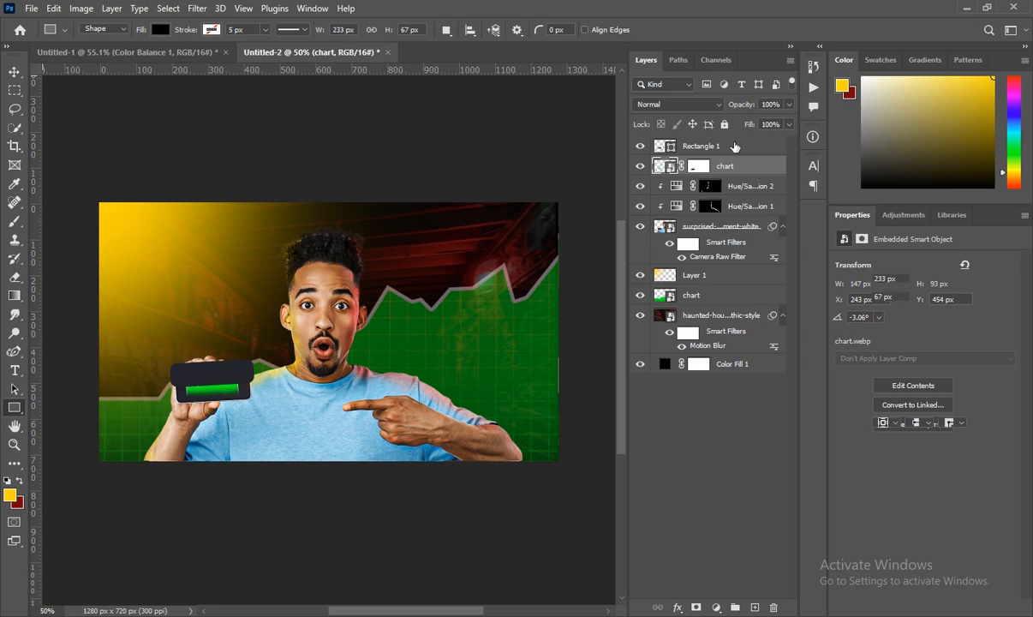
{"action": "left_click", "coordinate": [734, 146]}
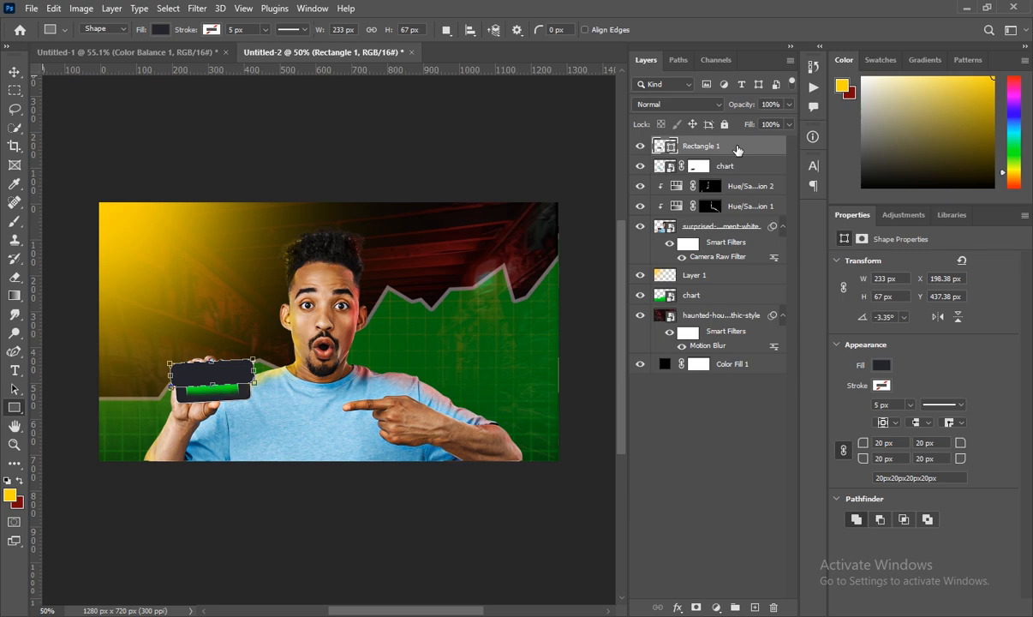
{"action": "left_click", "coordinate": [677, 608]}
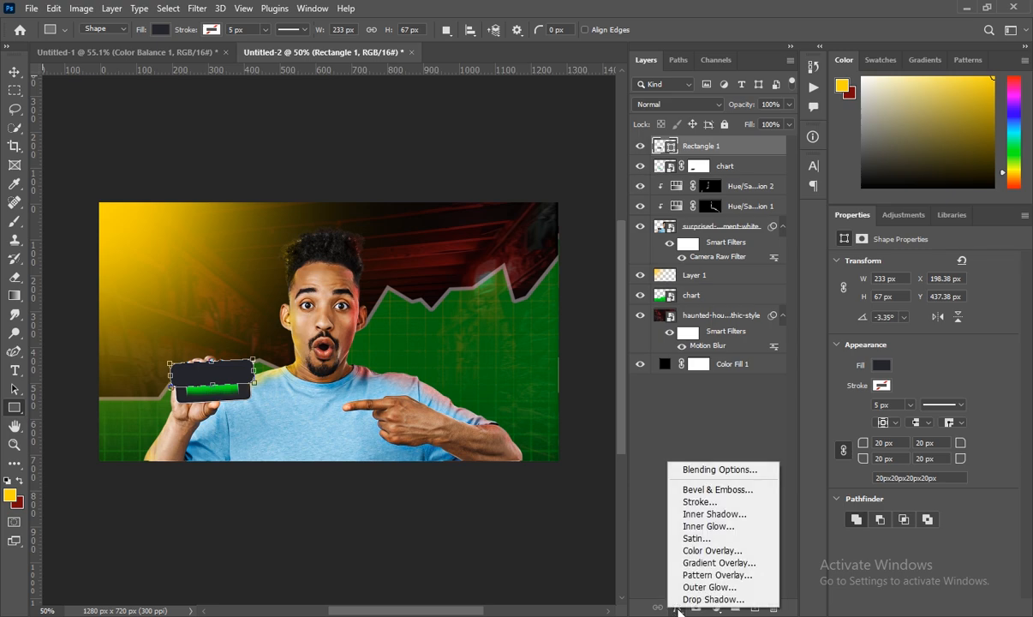
{"action": "left_click", "coordinate": [694, 601]}
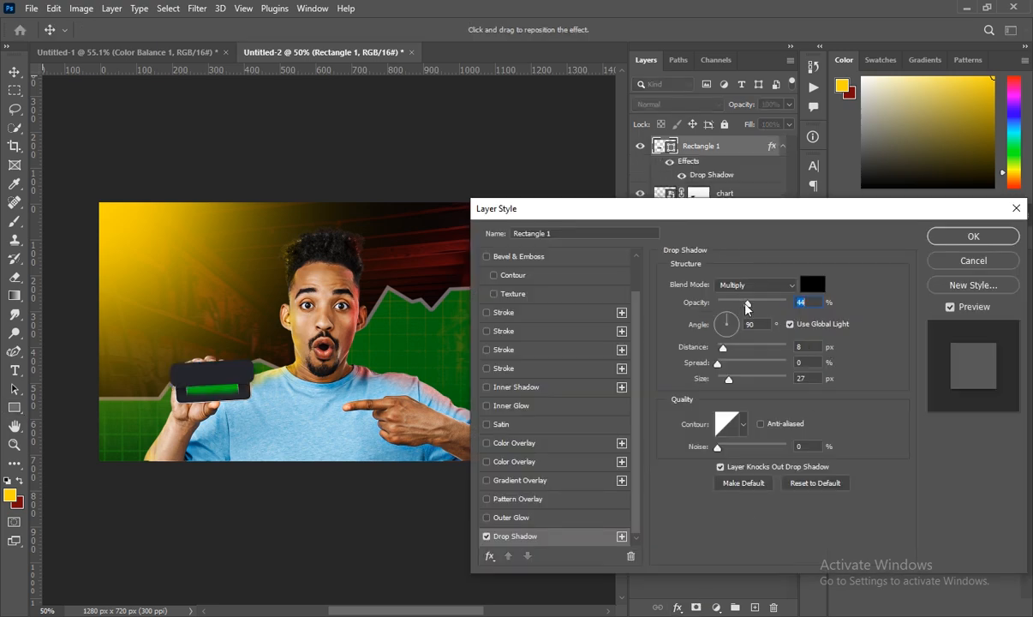
{"action": "mouse_move", "coordinate": [749, 307]}
{"action": "left_mouse_down"}
{"action": "mouse_move", "coordinate": [780, 310]}
{"action": "mouse_move", "coordinate": [758, 307]}
{"action": "mouse_move", "coordinate": [766, 303]}
{"action": "left_mouse_up"}
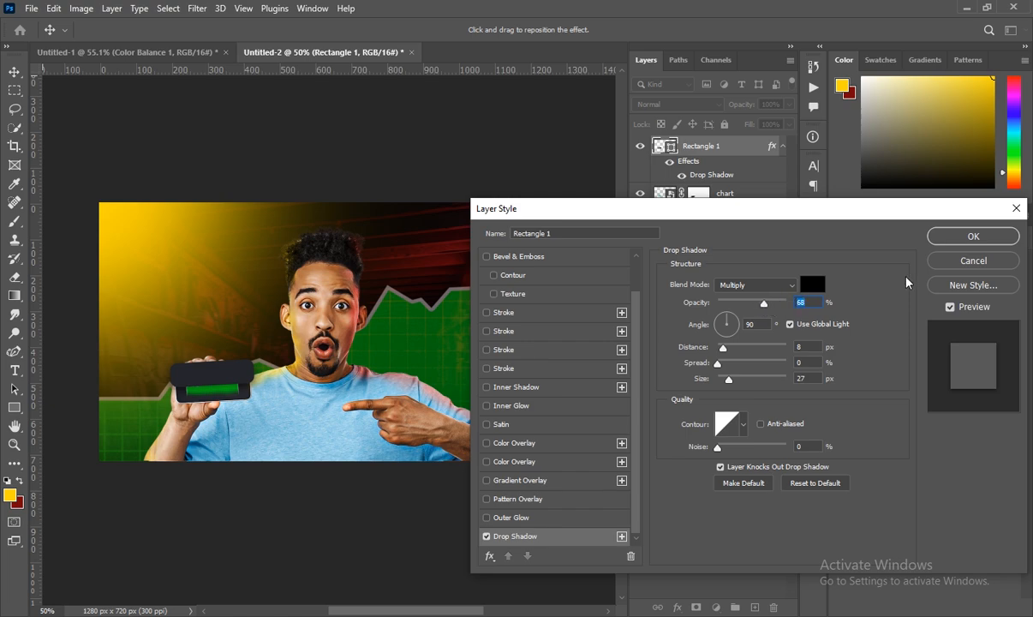
{"action": "left_click", "coordinate": [947, 242]}
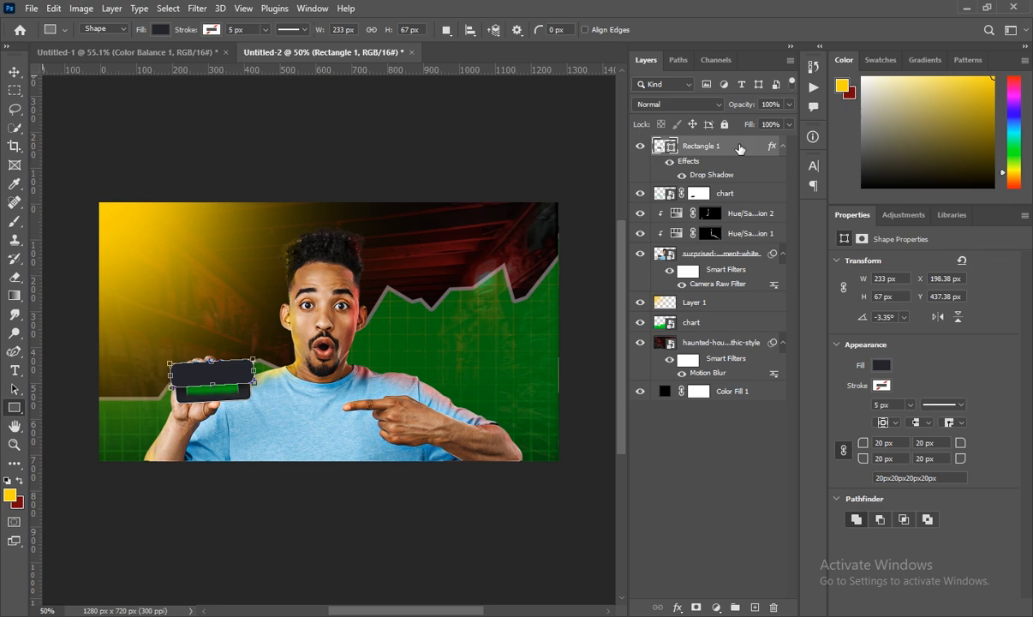
- Move the dark rectangle up to about X 315 px, Y 458 px so it uncovers the phone's chart, and commit the transform
{"action": "key", "text": "ctrl+t"}
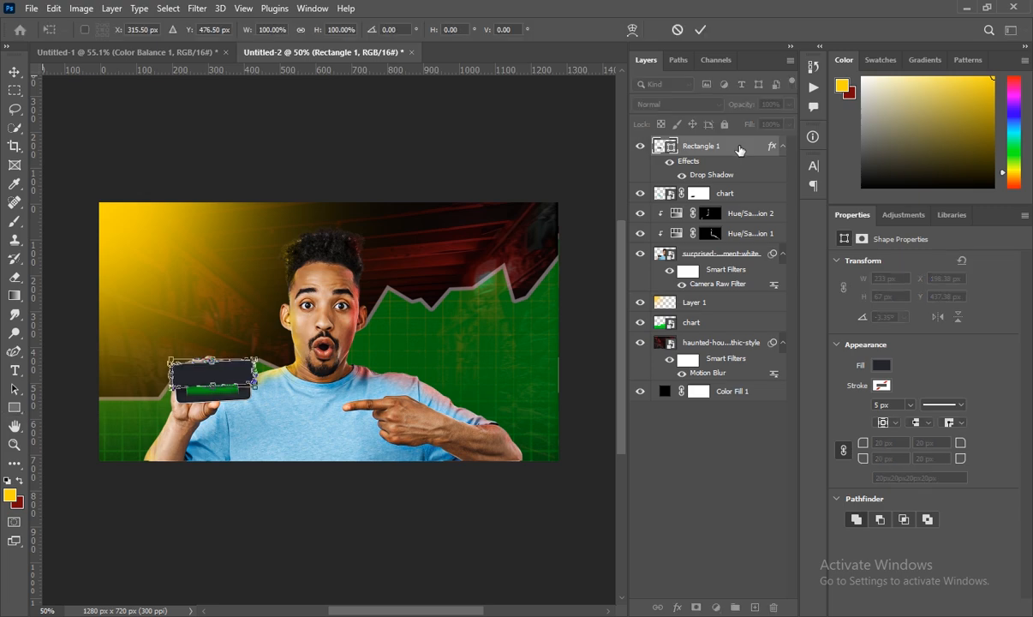
{"action": "key", "text": "Up"}
{"action": "key", "text": "Up"}
{"action": "key", "text": "Up"}
{"action": "key", "text": "Up"}
{"action": "key", "text": "Up"}
{"action": "key", "text": "Up"}
{"action": "key", "text": "Up"}
{"action": "key", "text": "Up"}
{"action": "key", "text": "Up"}
{"action": "key", "text": "Up"}
{"action": "key", "text": "Up"}
{"action": "key", "text": "Up"}
{"action": "key", "text": "Up"}
{"action": "key", "text": "Up"}
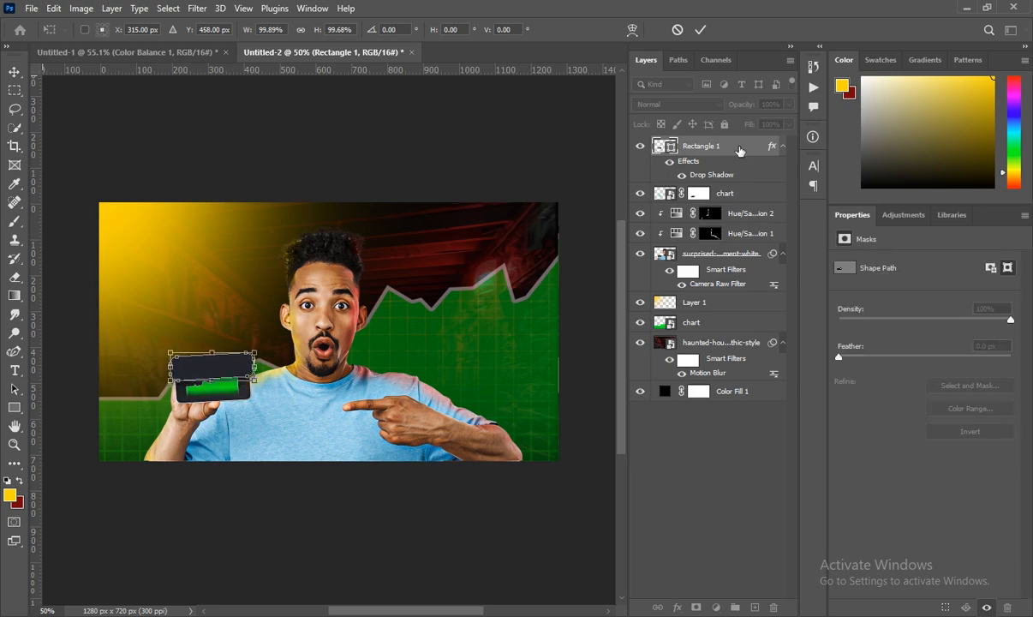
{"action": "key", "text": "Return"}
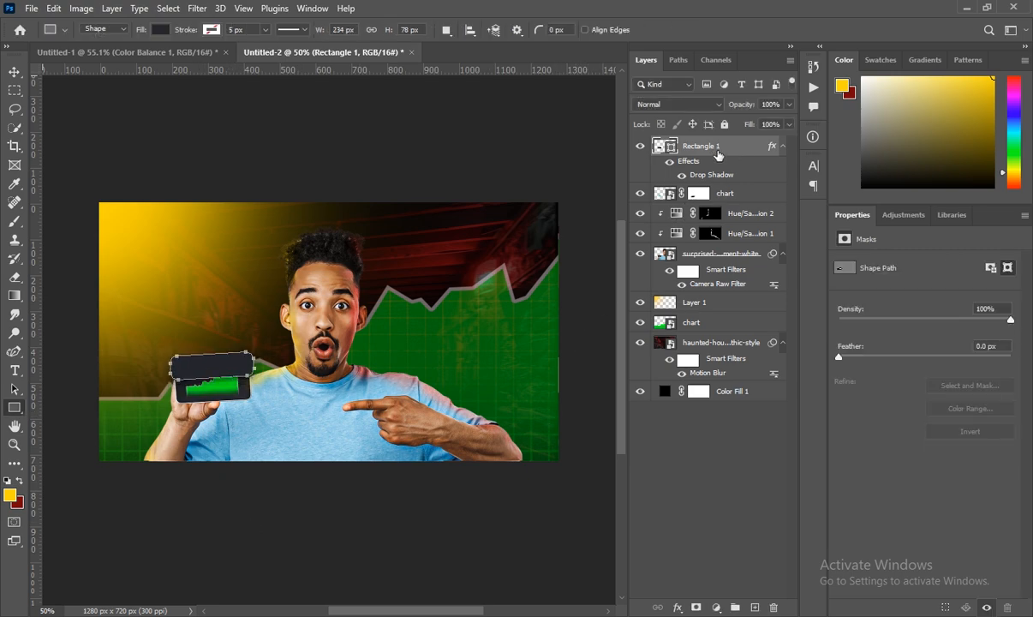
- Add an empty layer above the dark rectangle and check the finished reference thumbnail in the Untitled-1 document
{"action": "left_click", "coordinate": [754, 608]}
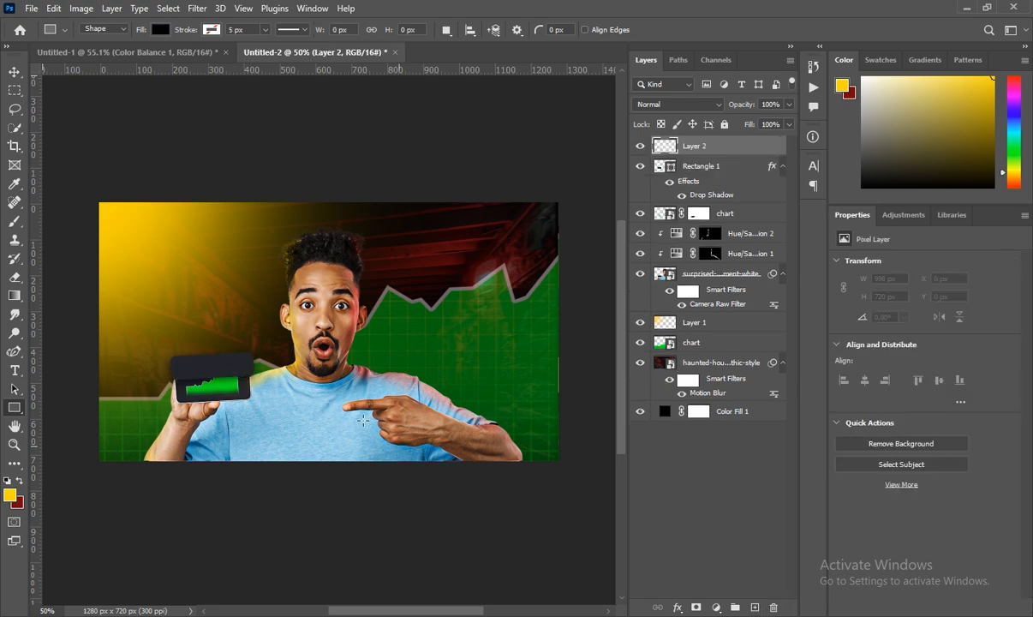
{"action": "left_click", "coordinate": [176, 51]}
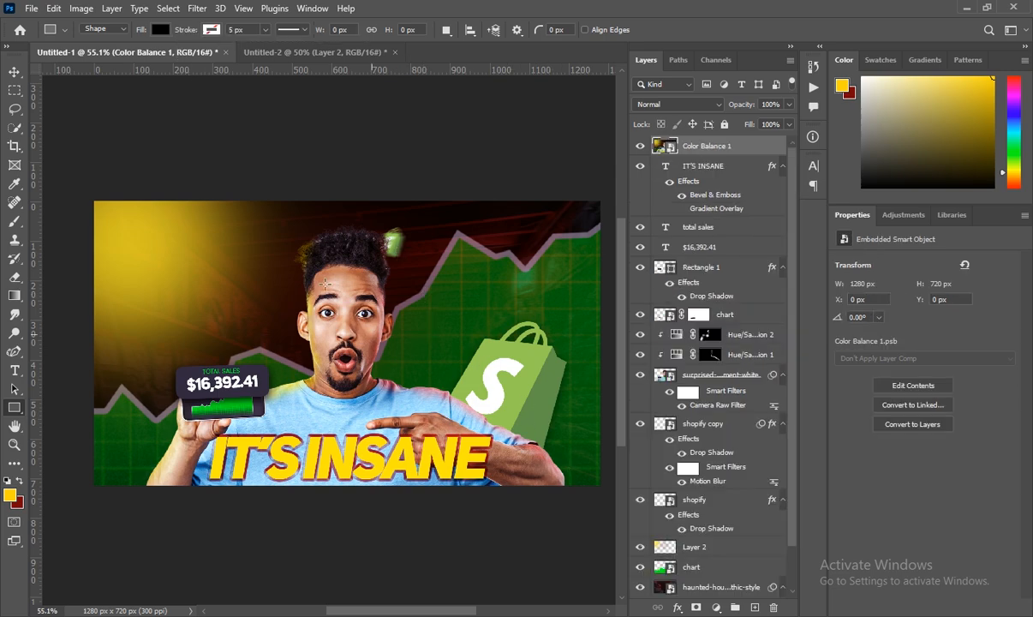
{"action": "left_click", "coordinate": [315, 53]}
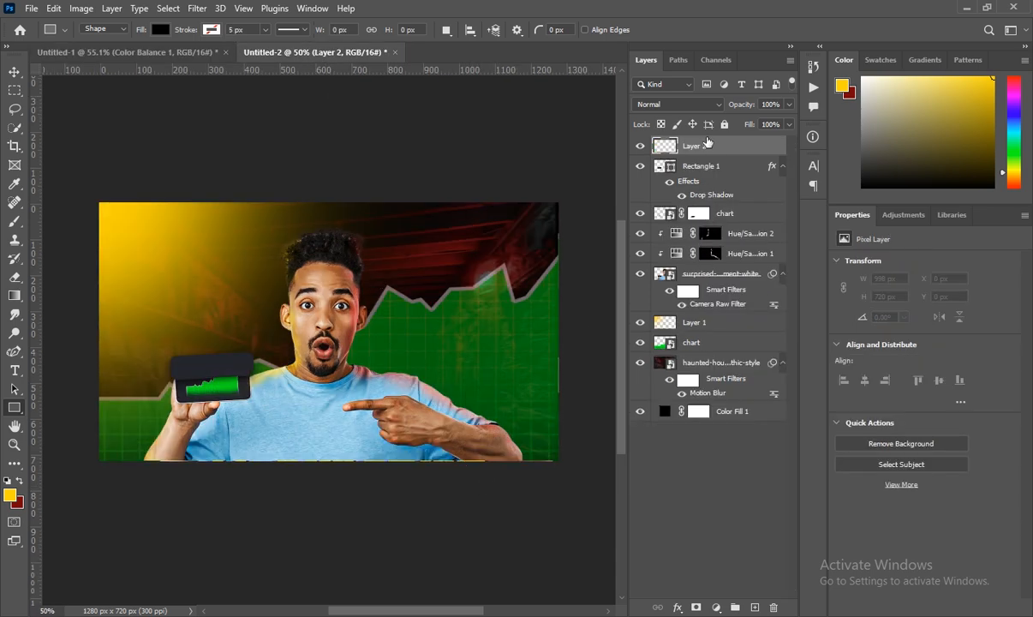
- Place the shopify image from the source files folder directly above the large background chart layer
{"action": "left_click", "coordinate": [718, 345]}
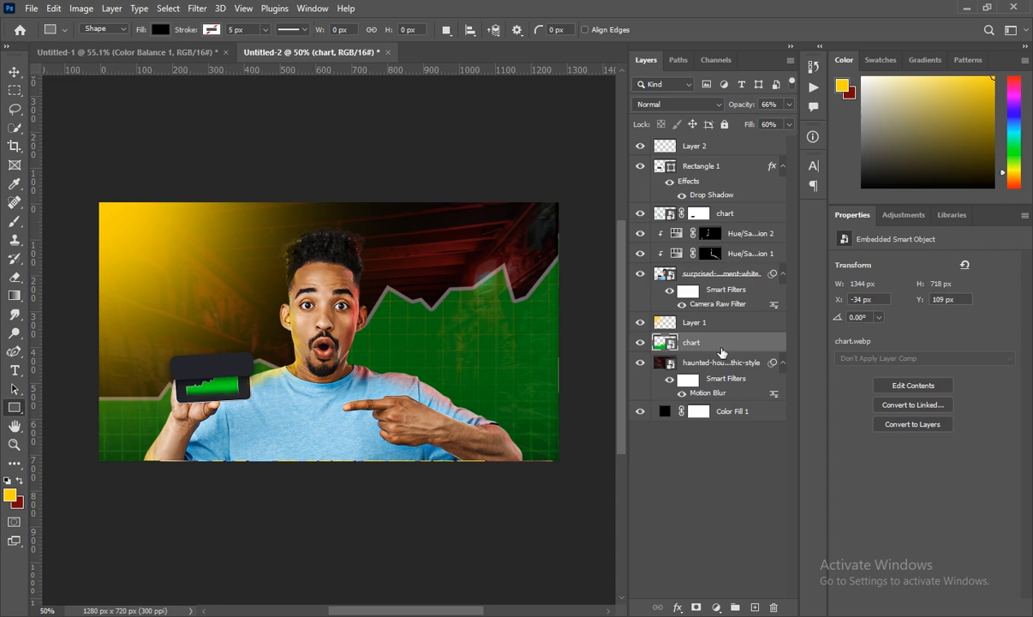
{"action": "left_click", "coordinate": [755, 607]}
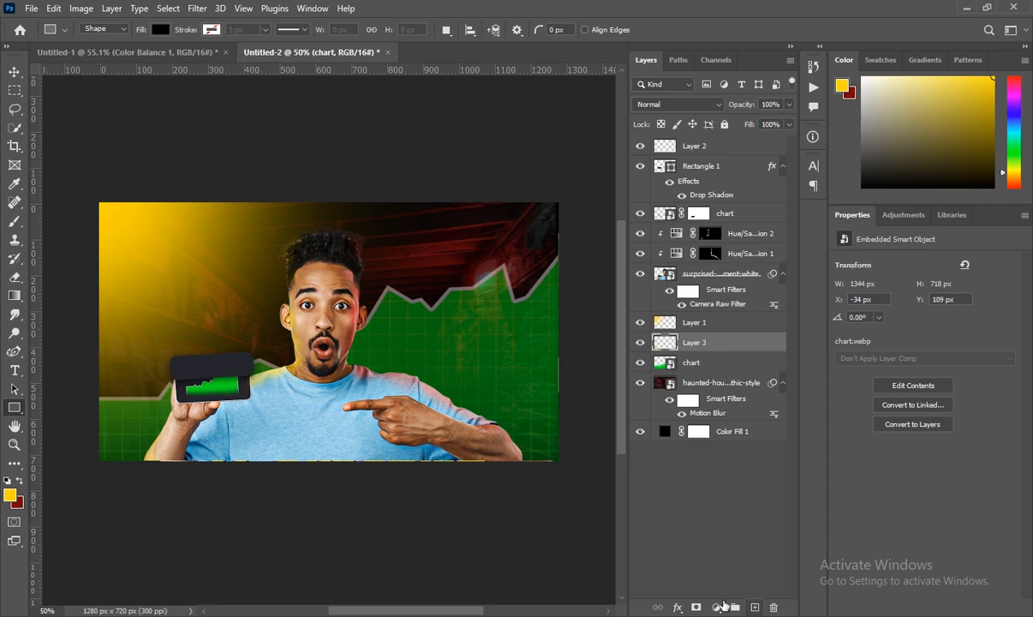
{"action": "left_click", "coordinate": [330, 614]}
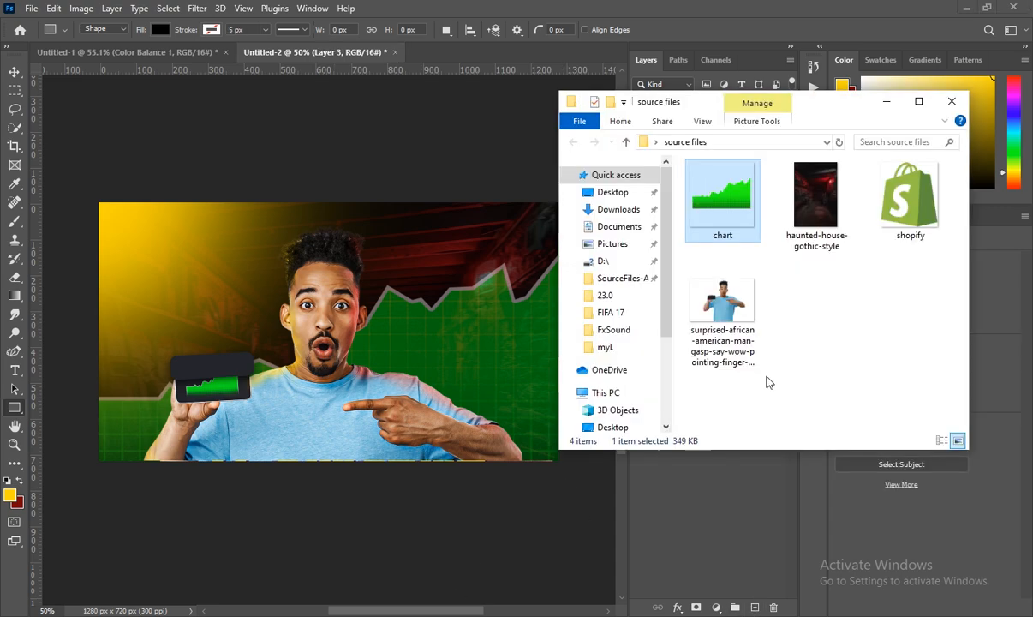
{"action": "left_click_drag", "start_coordinate": [908, 209], "coordinate": [488, 392]}
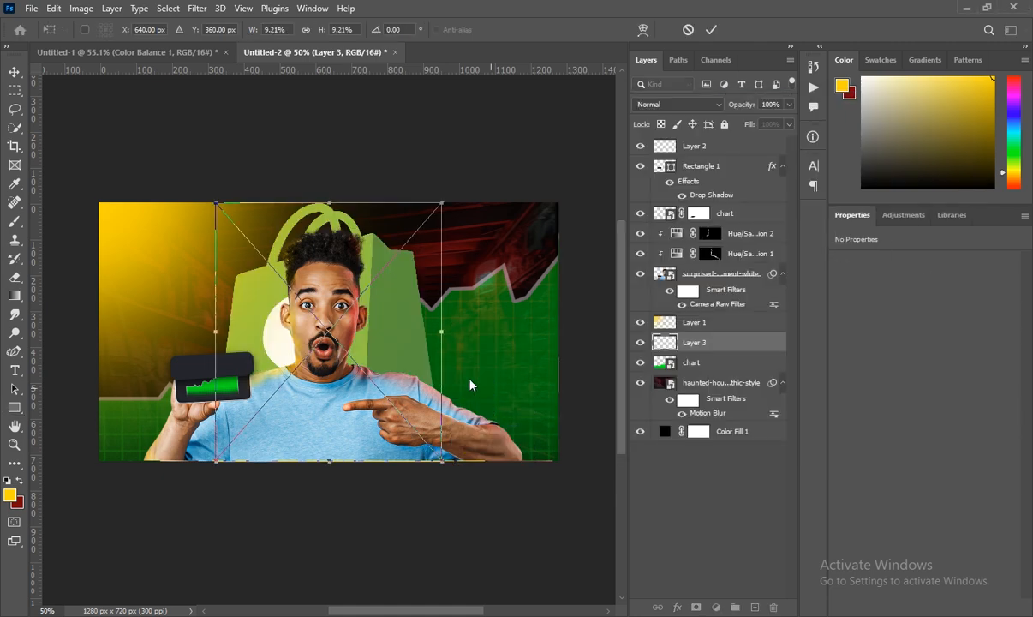
- Scale the Shopify bag to about 6.03% x 5.34%, rotate it about 17.66°, and place it behind the pointing arm at X 1008.5, Y 411 px
{"action": "left_click_drag", "start_coordinate": [431, 349], "coordinate": [518, 362]}
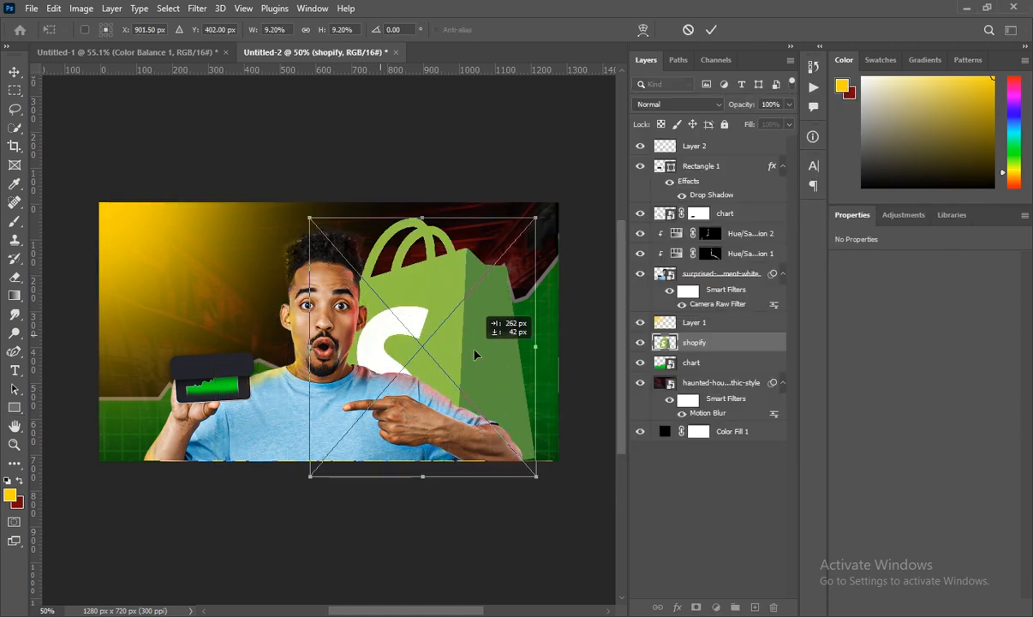
{"action": "left_click_drag", "start_coordinate": [537, 479], "coordinate": [467, 370]}
{"action": "left_click_drag", "start_coordinate": [541, 347], "coordinate": [518, 394]}
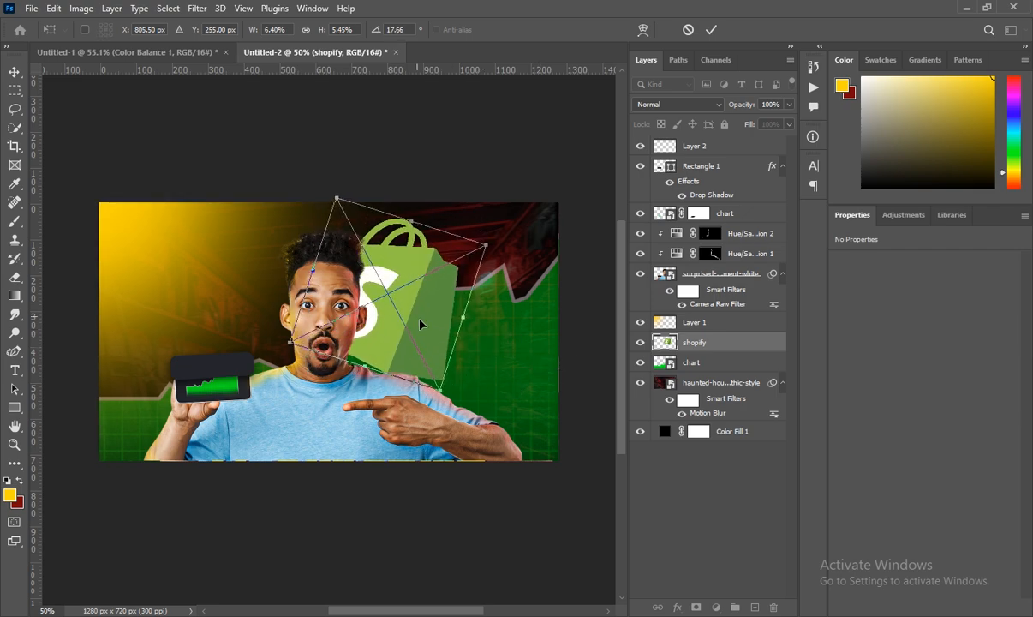
{"action": "left_click_drag", "start_coordinate": [446, 319], "coordinate": [488, 381]}
{"action": "left_click_drag", "start_coordinate": [517, 447], "coordinate": [509, 443]}
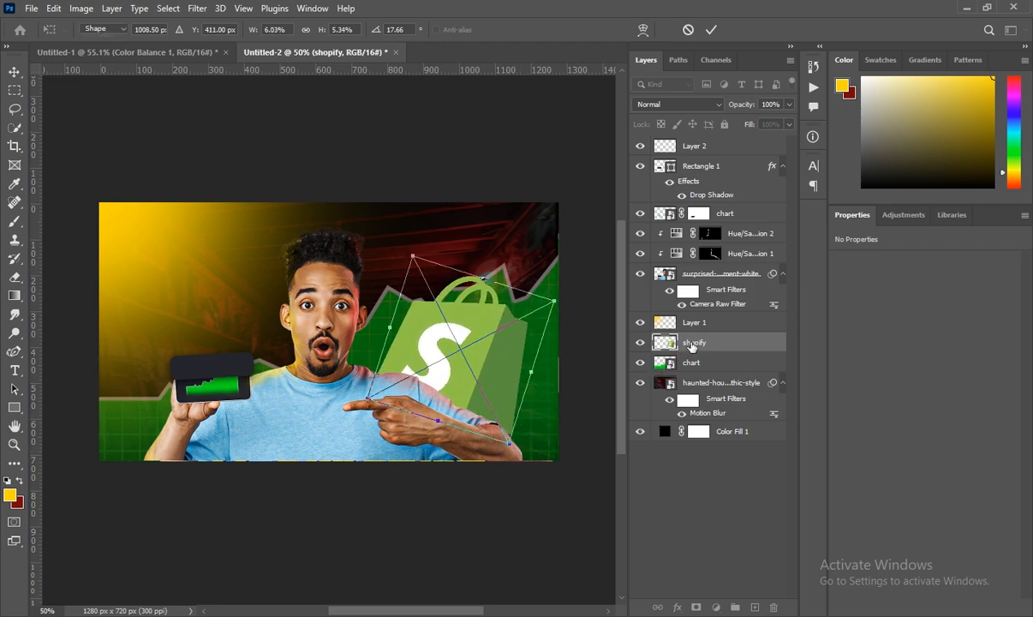
{"action": "key", "text": "Return"}
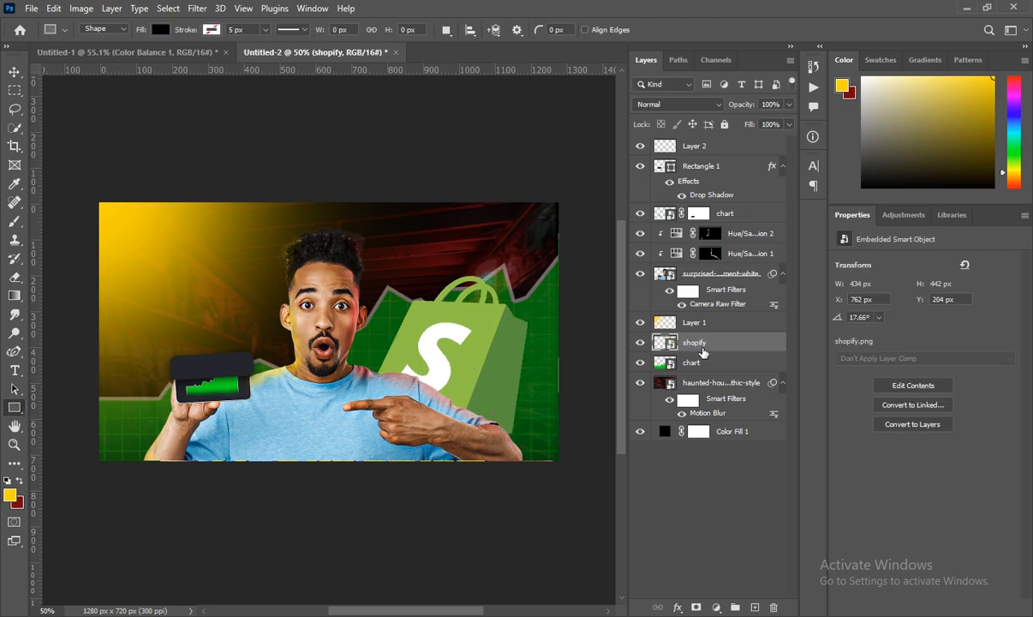
- Duplicate the Shopify bag, shrink the copy to about 0.78%, and place it beside the man's hair at X 729.5, Y 84 px
{"action": "key", "text": "ctrl+j"}
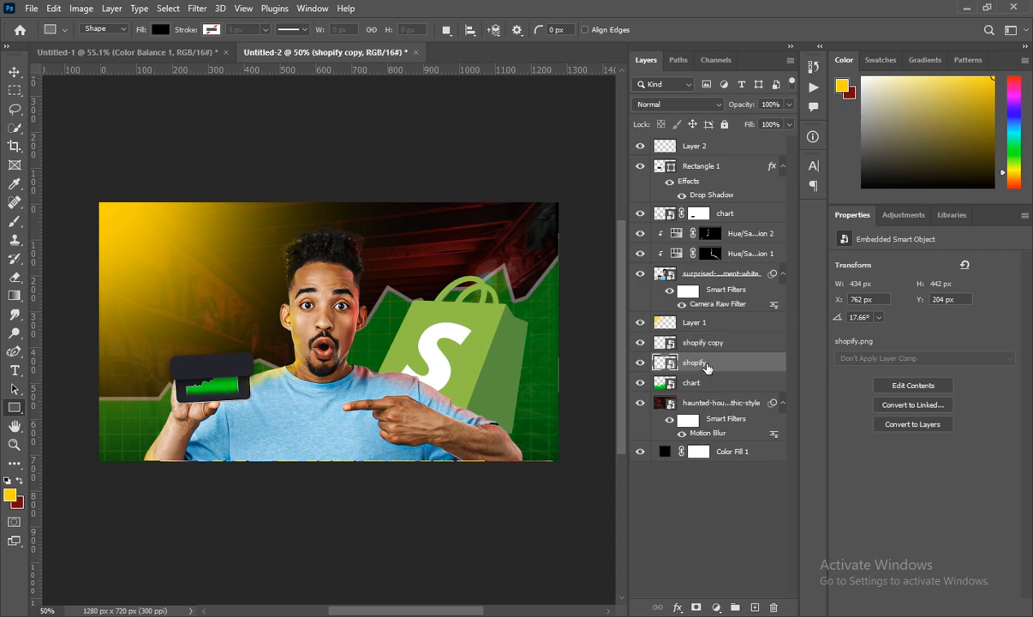
{"action": "left_click", "coordinate": [709, 350]}
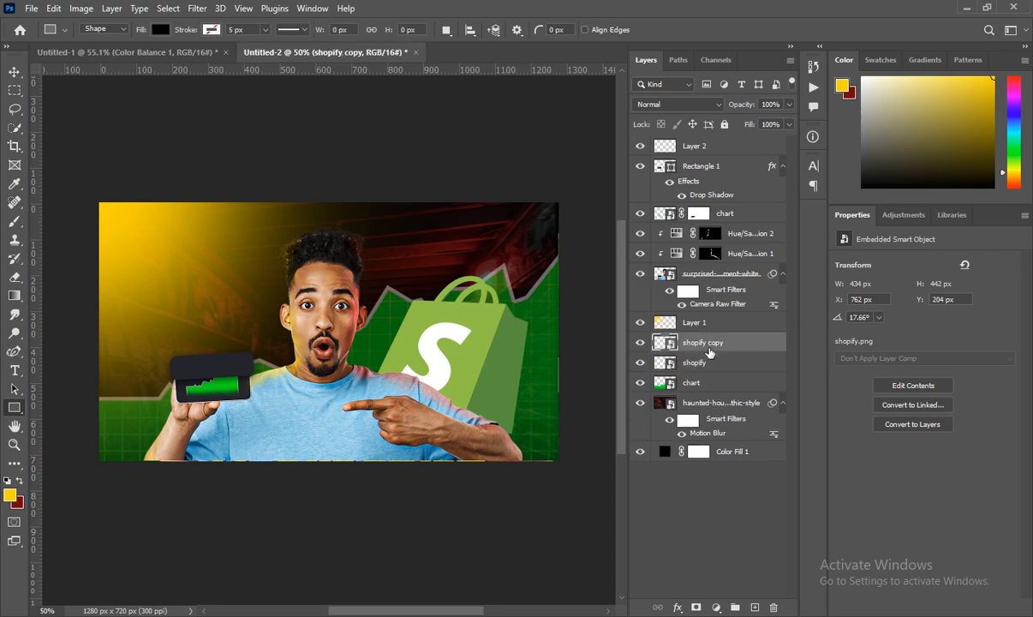
{"action": "key", "text": "ctrl+t"}
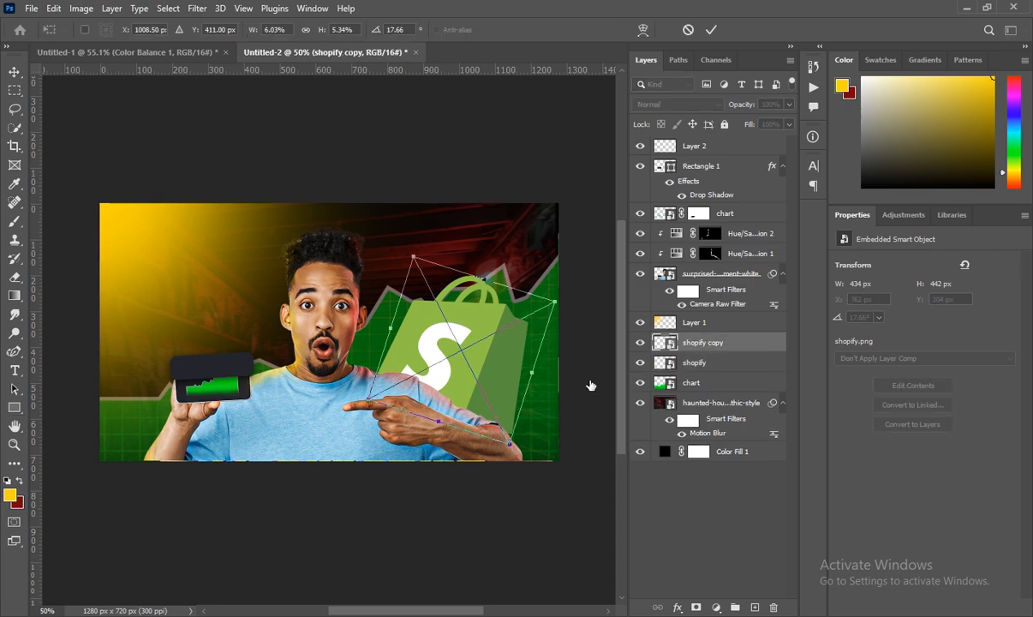
{"action": "left_click_drag", "start_coordinate": [508, 441], "coordinate": [426, 280]}
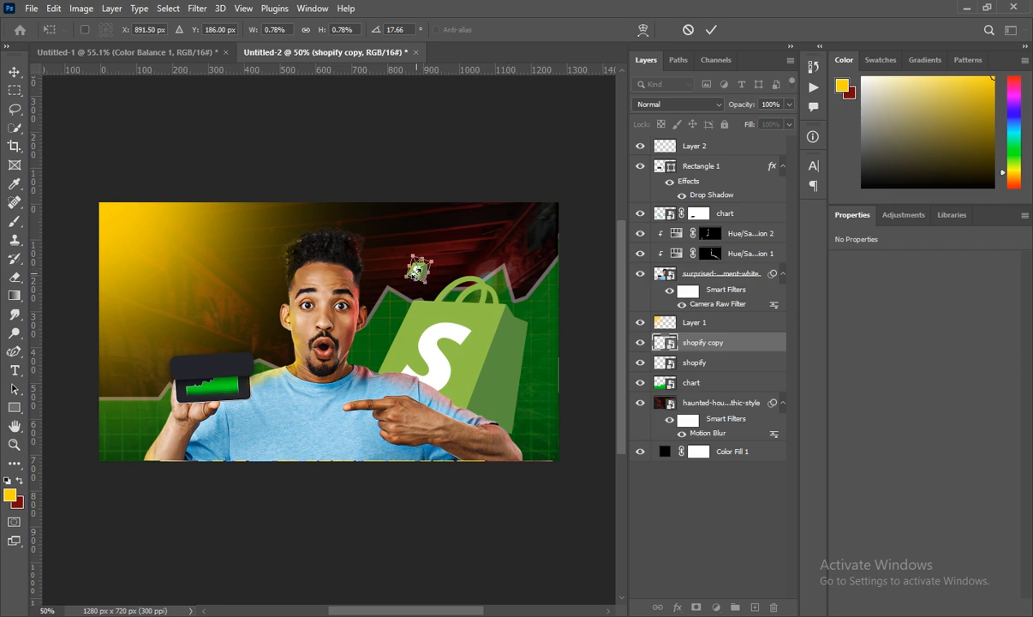
{"action": "left_click_drag", "start_coordinate": [412, 268], "coordinate": [362, 230]}
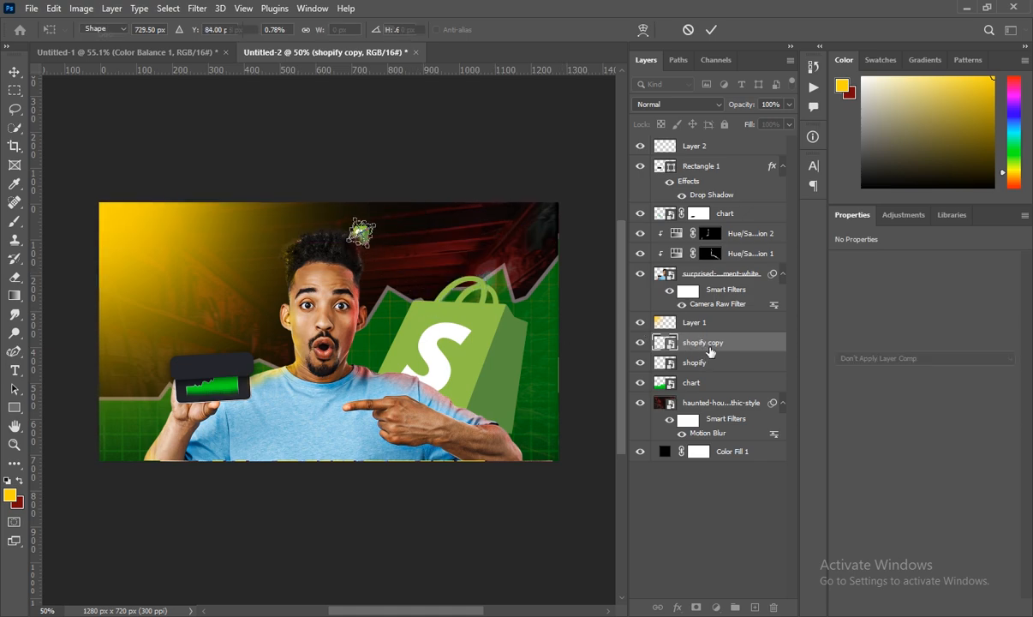
{"action": "key", "text": "Return"}
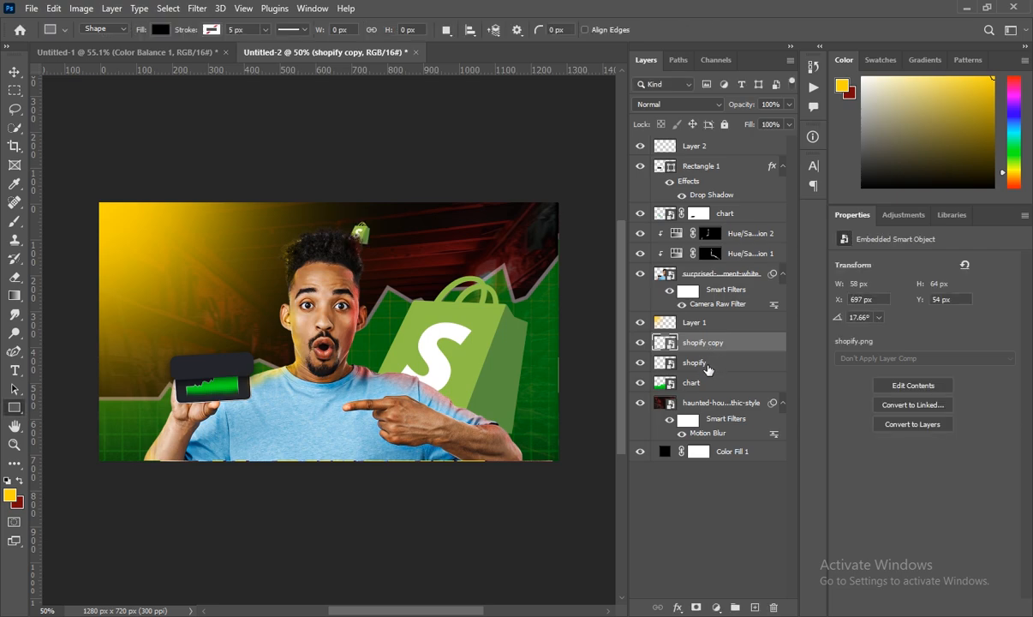
- Scale the large Shopify bag down to about 4.98% x 4.64% and move it to X 1006.5, Y 452 px
{"action": "left_click", "coordinate": [710, 364]}
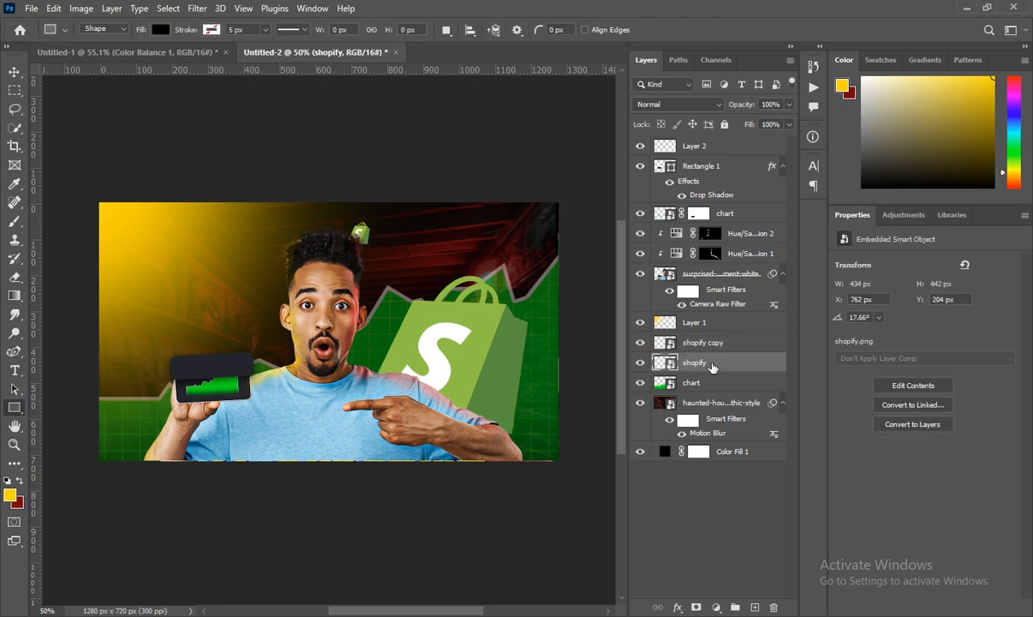
{"action": "key", "text": "ctrl+t"}
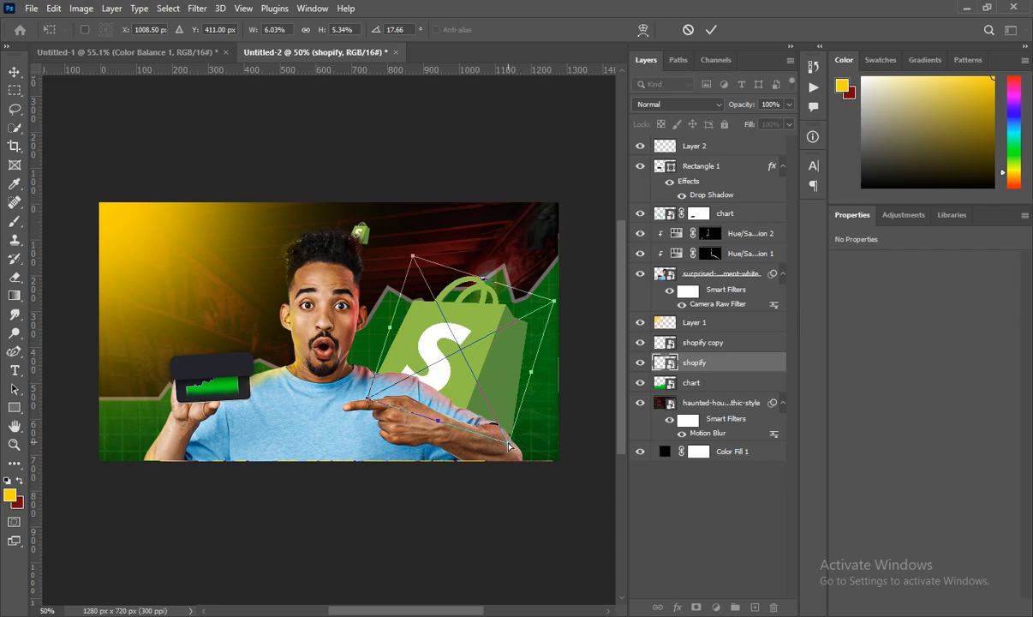
{"action": "left_click_drag", "start_coordinate": [509, 445], "coordinate": [490, 415]}
{"action": "left_click_drag", "start_coordinate": [472, 332], "coordinate": [480, 361]}
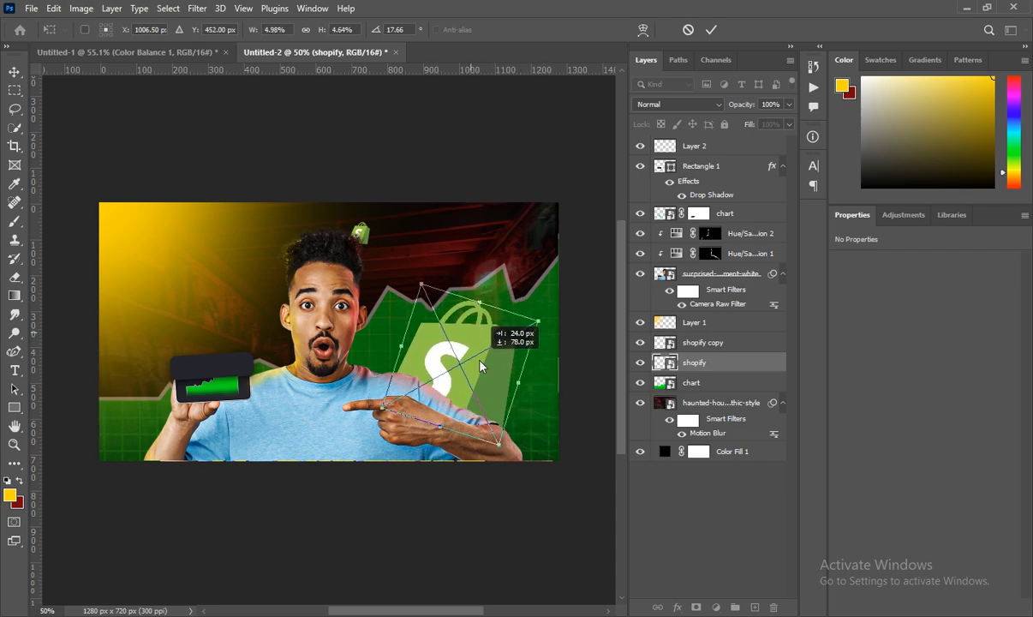
{"action": "key", "text": "Return"}
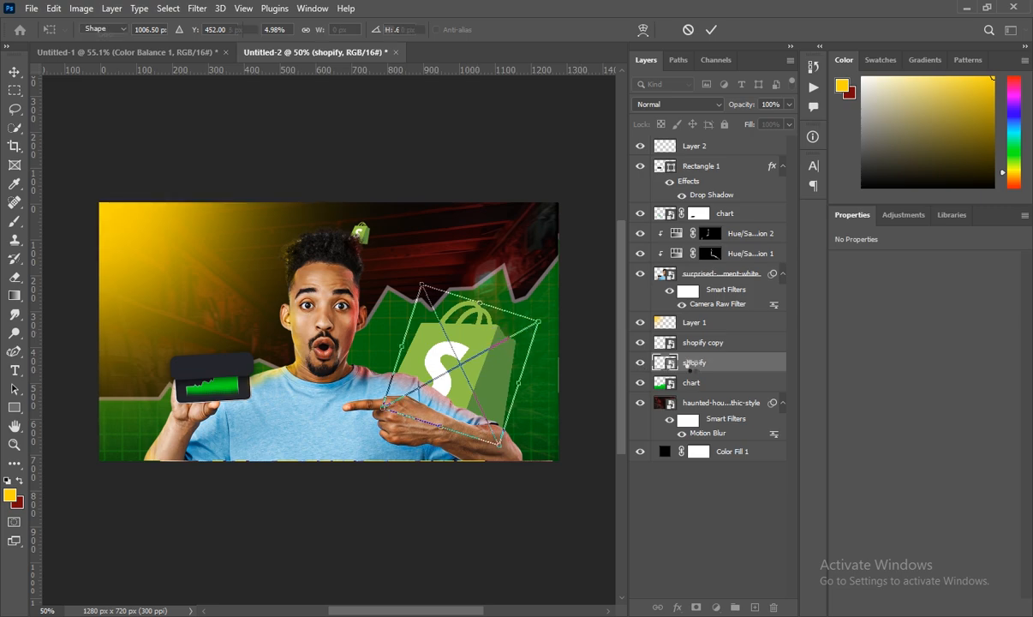
- Apply a Motion Blur with angle 0° and distance 14 pixels to the small Shopify bag copy beside the man's hair
{"action": "key", "text": "u"}
{"action": "left_click", "coordinate": [703, 343]}
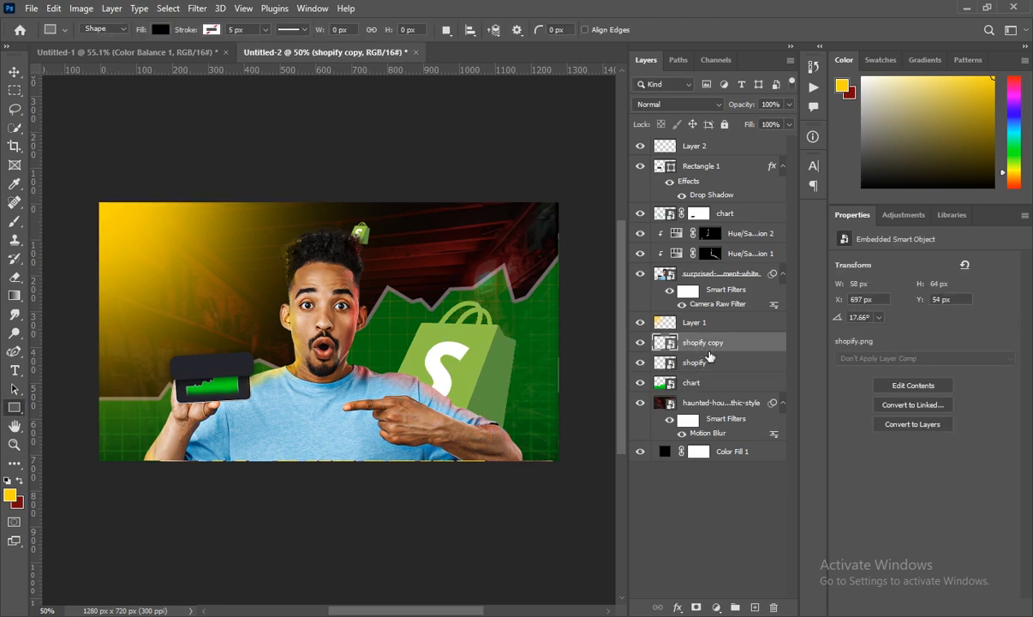
{"action": "left_click", "coordinate": [196, 8]}
{"action": "mouse_move", "coordinate": [260, 179]}
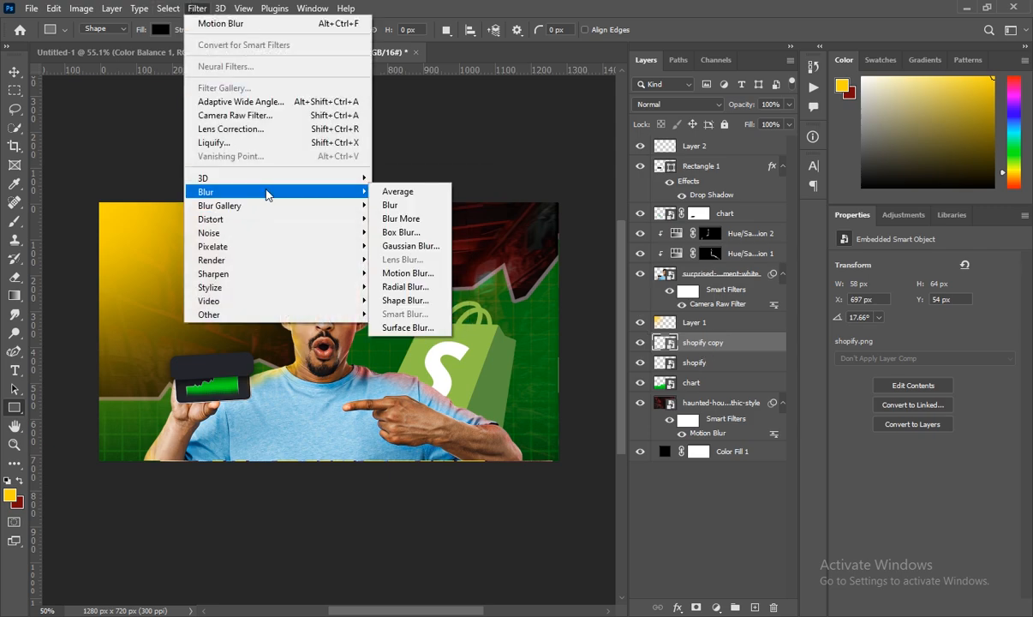
{"action": "left_click", "coordinate": [387, 273]}
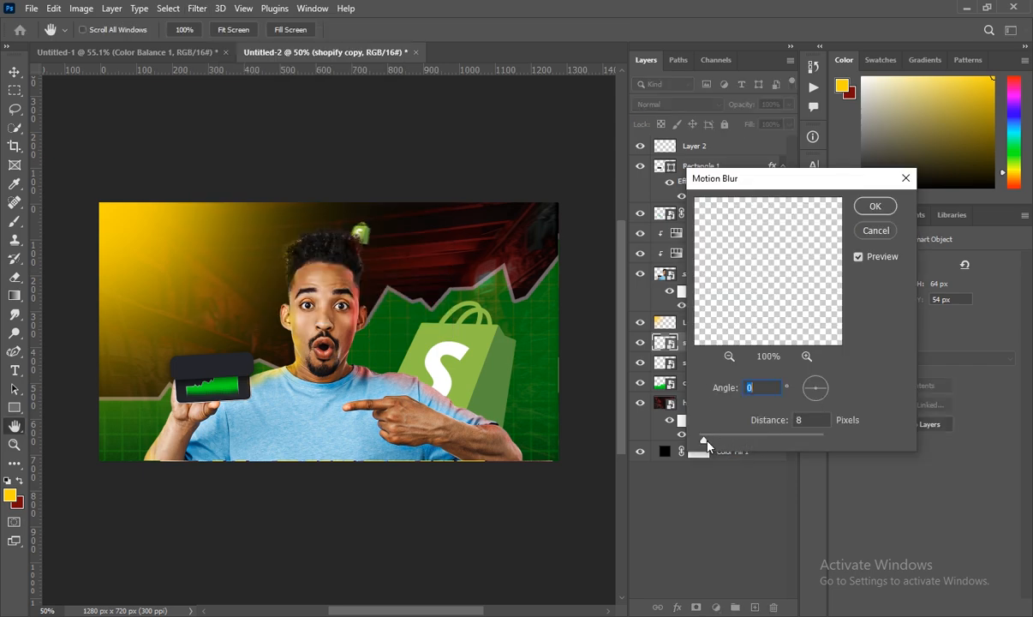
{"action": "left_click_drag", "start_coordinate": [704, 442], "coordinate": [708, 442]}
{"action": "left_click", "coordinate": [874, 206]}
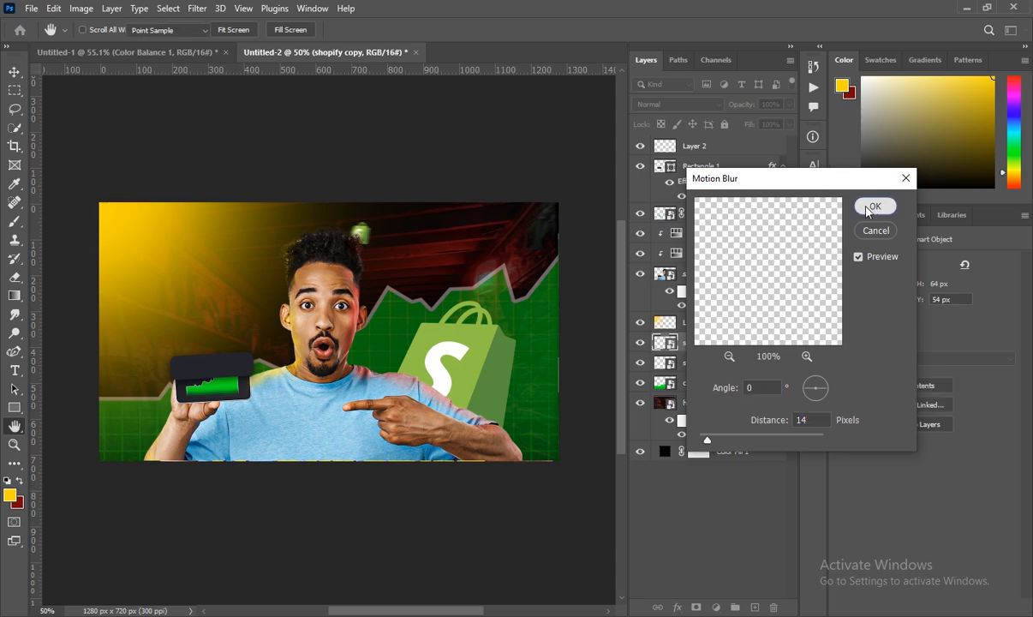
- Start a text line from Layer 2 on the dark panel above the phone and set its colour to white
{"action": "left_click", "coordinate": [730, 147]}
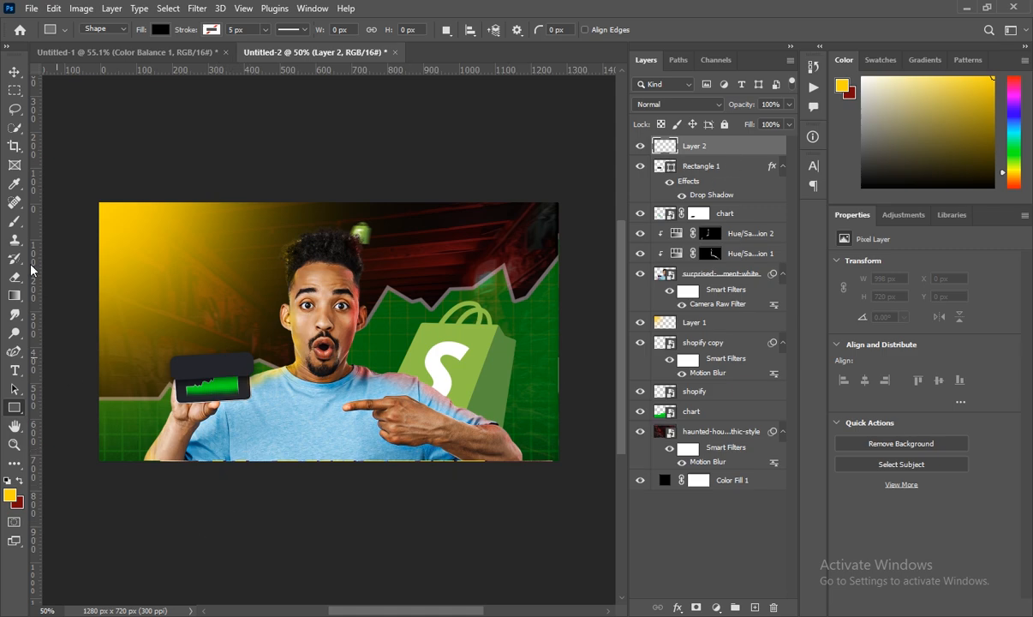
{"action": "left_click", "coordinate": [130, 51]}
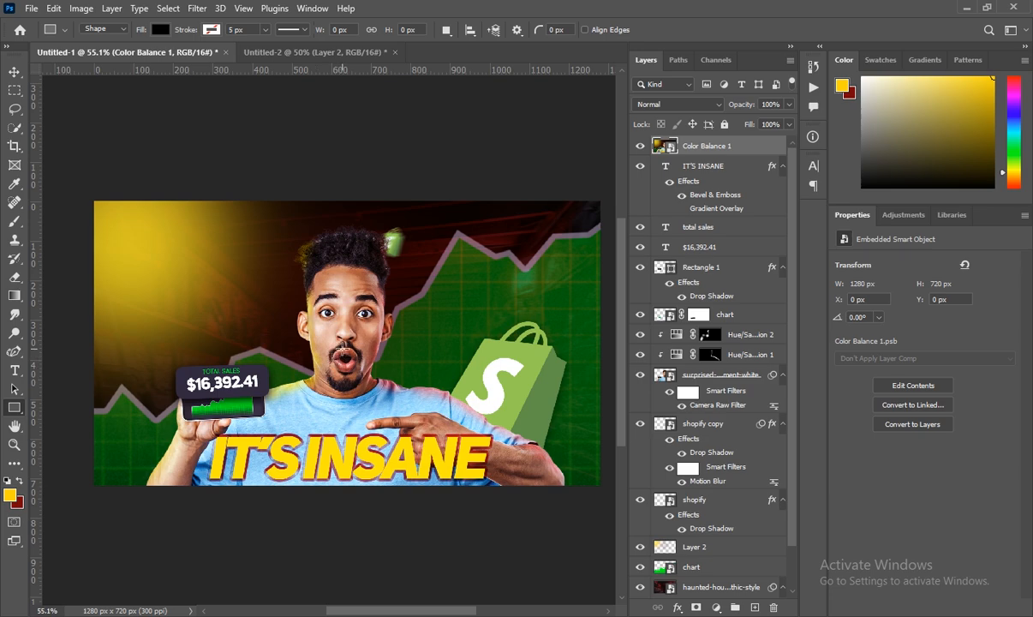
{"action": "left_click", "coordinate": [291, 52]}
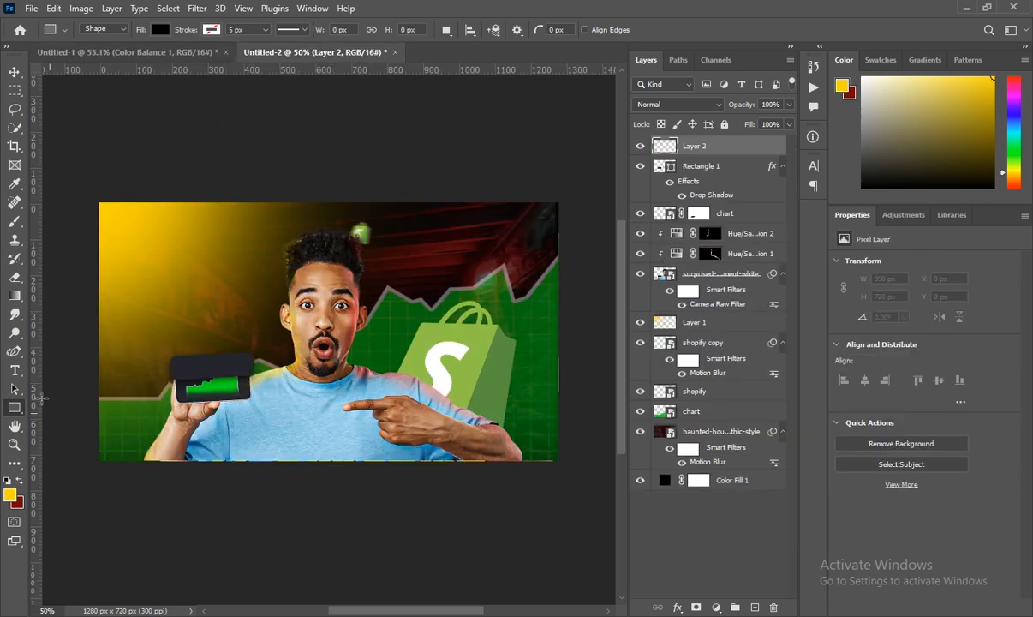
{"action": "left_click", "coordinate": [13, 370]}
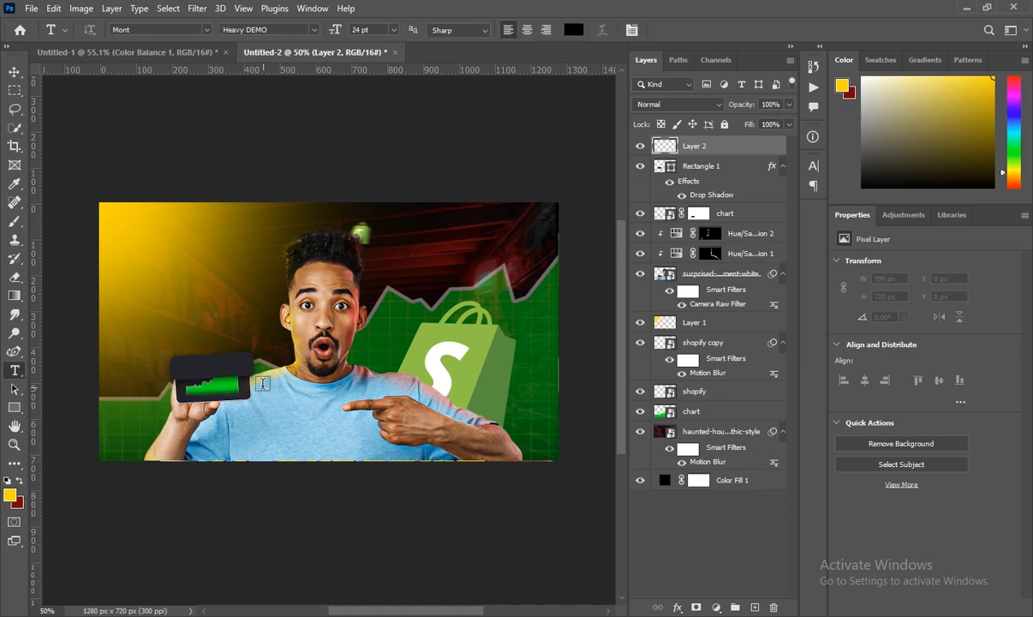
{"action": "left_click", "coordinate": [178, 362]}
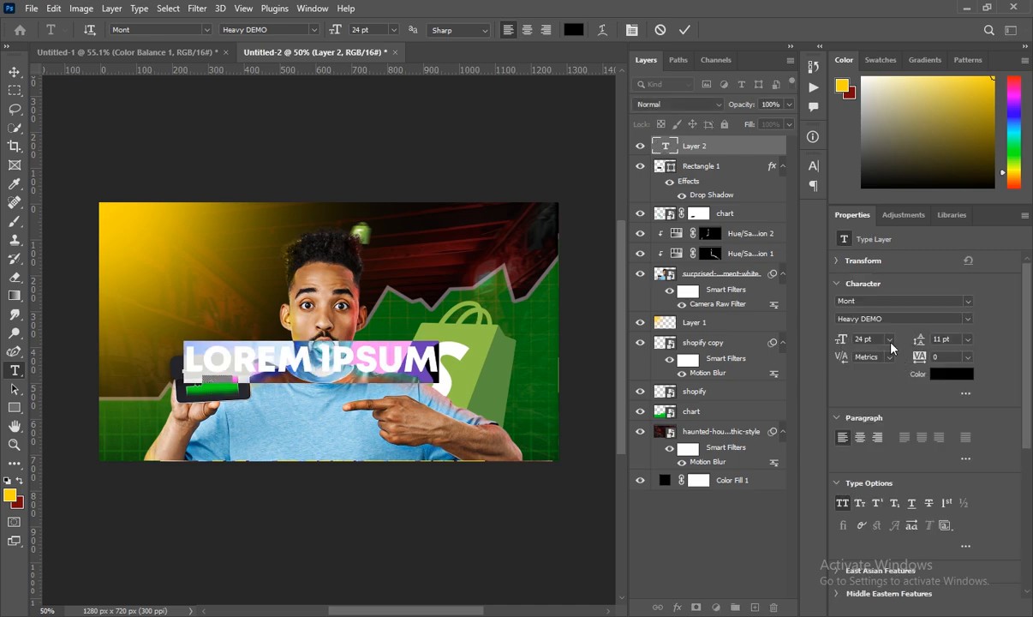
{"action": "left_click", "coordinate": [953, 372]}
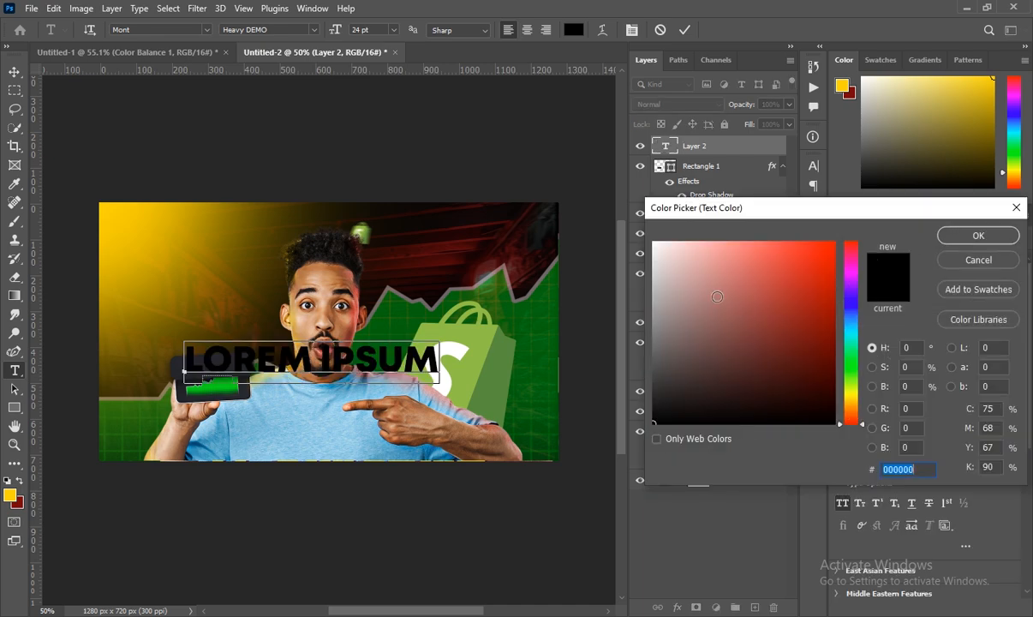
{"action": "left_click_drag", "start_coordinate": [718, 296], "coordinate": [473, 134]}
{"action": "left_click", "coordinate": [979, 235]}
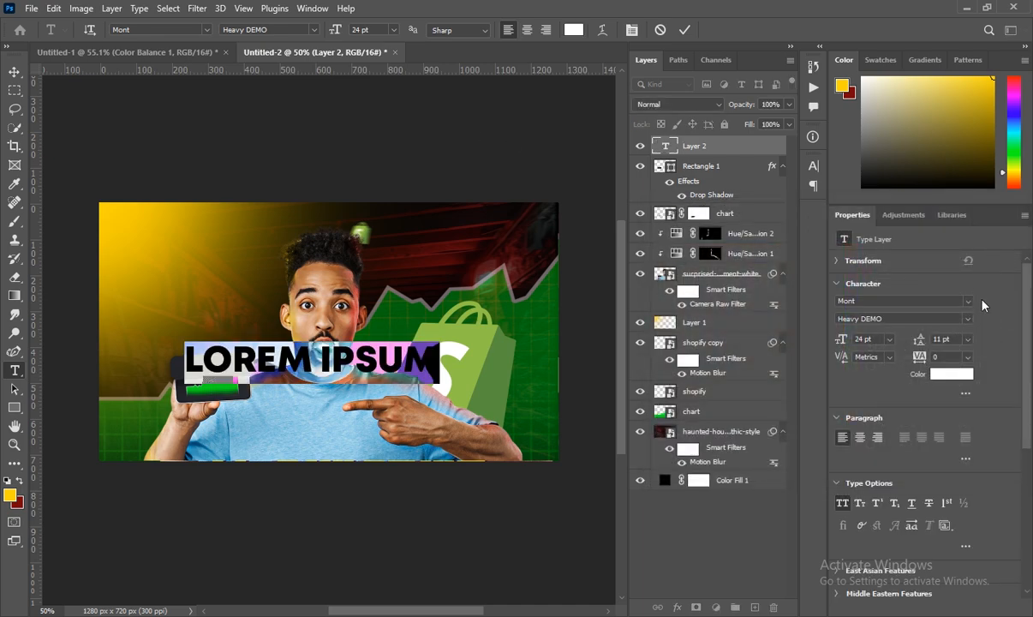
- Set the placeholder text's tracking to -60 and its font to Uni Sans Heavy CAPS
{"action": "key", "text": "Down"}
{"action": "key", "text": "Down"}
{"action": "key", "text": "Down"}
{"action": "key", "text": "Down"}
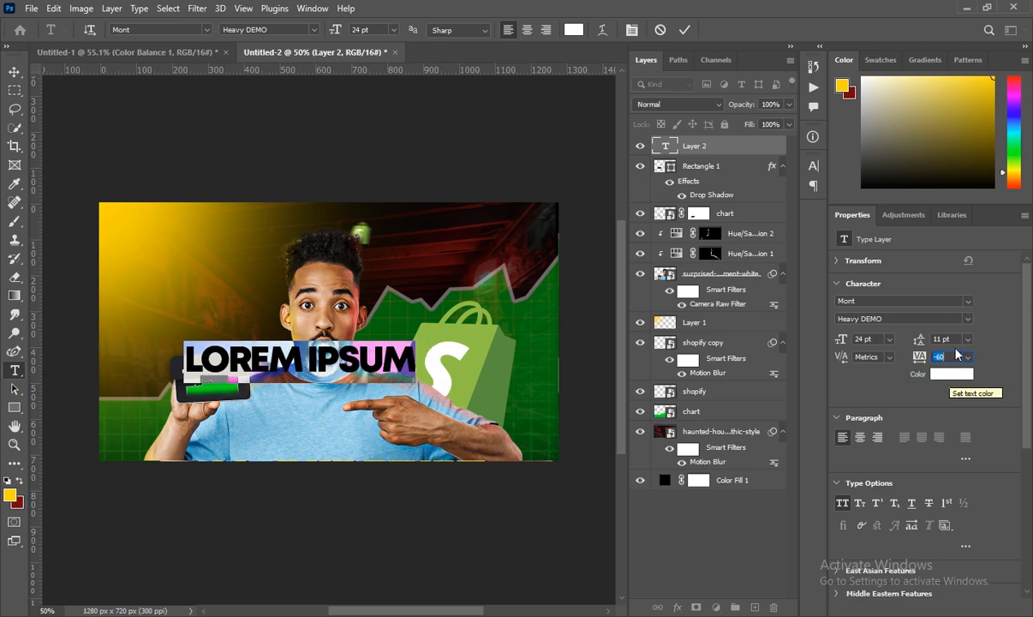
{"action": "left_click", "coordinate": [969, 303]}
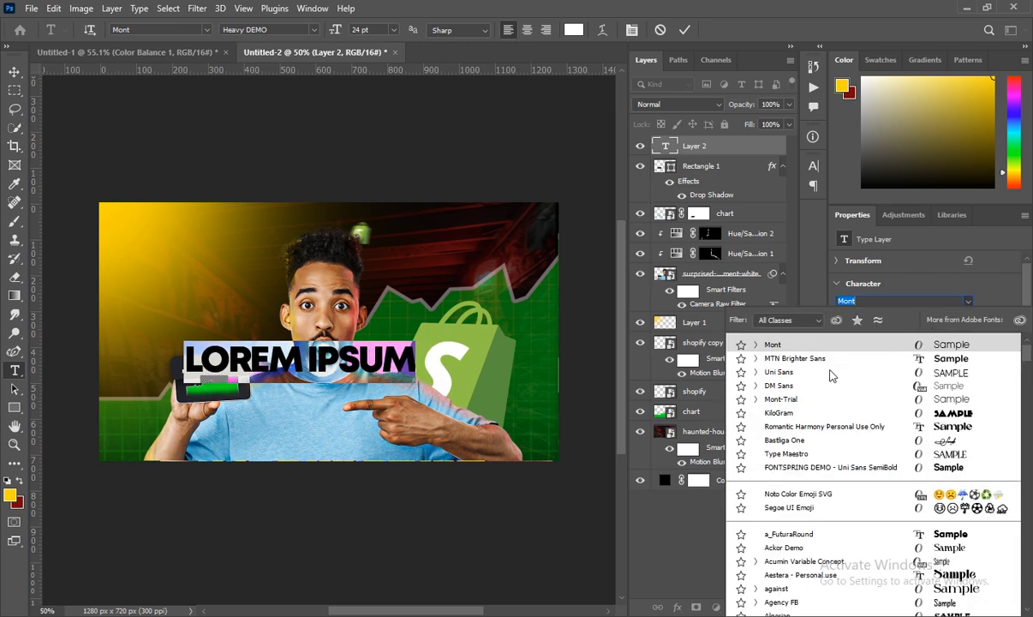
{"action": "left_click", "coordinate": [784, 372]}
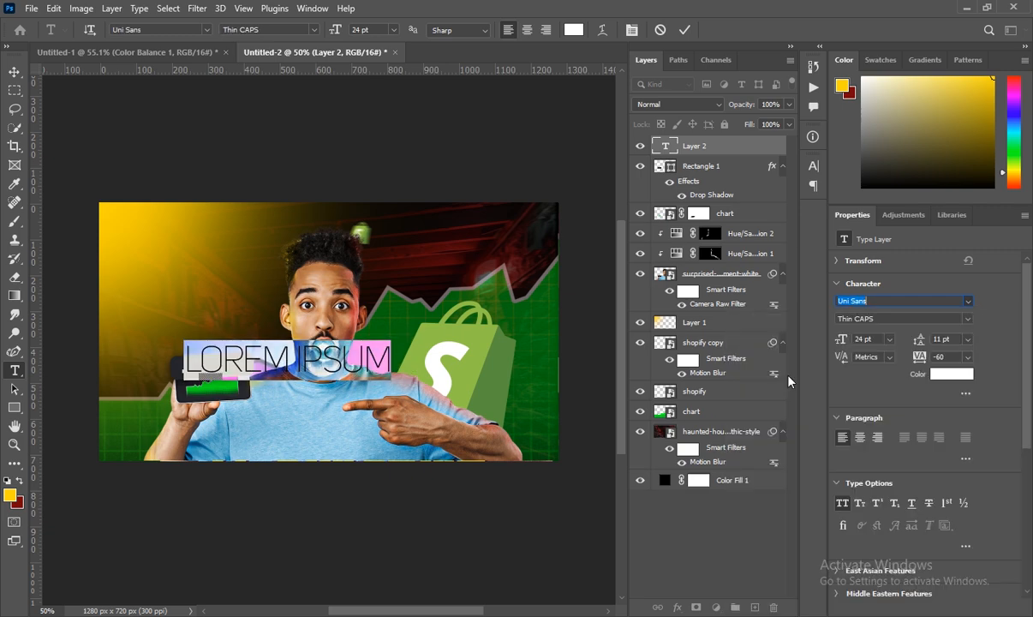
{"action": "left_click", "coordinate": [968, 319]}
{"action": "left_click", "coordinate": [915, 344]}
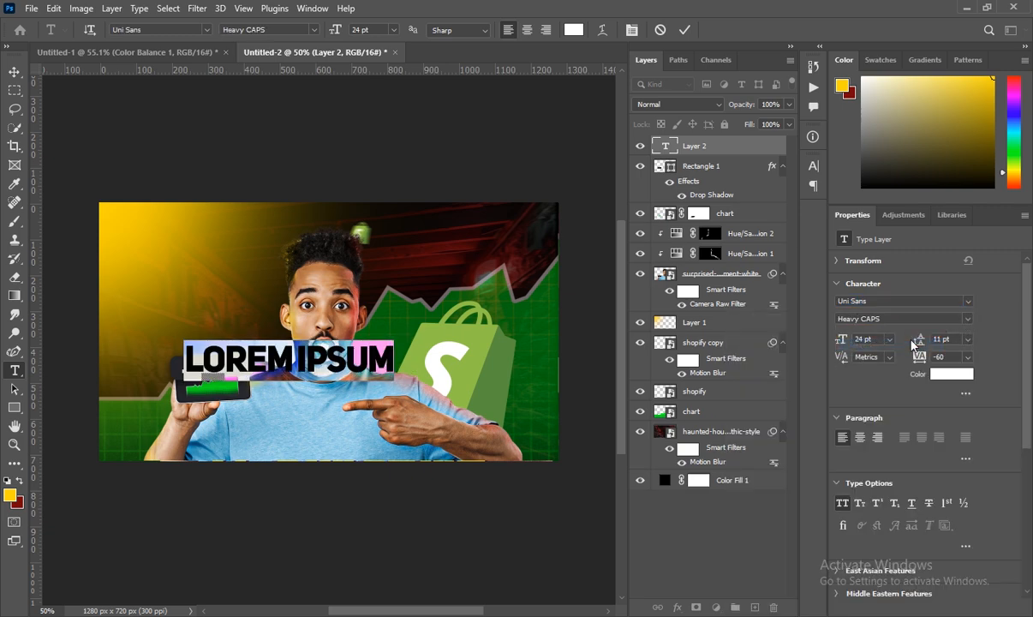
- Set the text size to 15 pt and replace the placeholder with $16,392.41
{"action": "scroll", "coordinate": [861, 339], "scroll_direction": "down", "scroll_amount": 9}
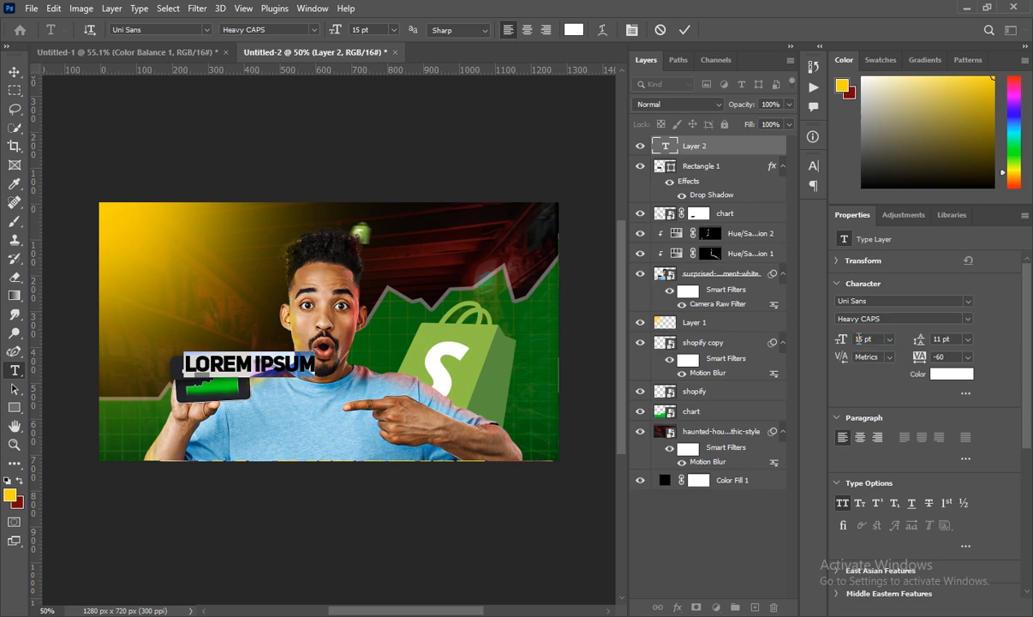
{"action": "type", "text": "$"}
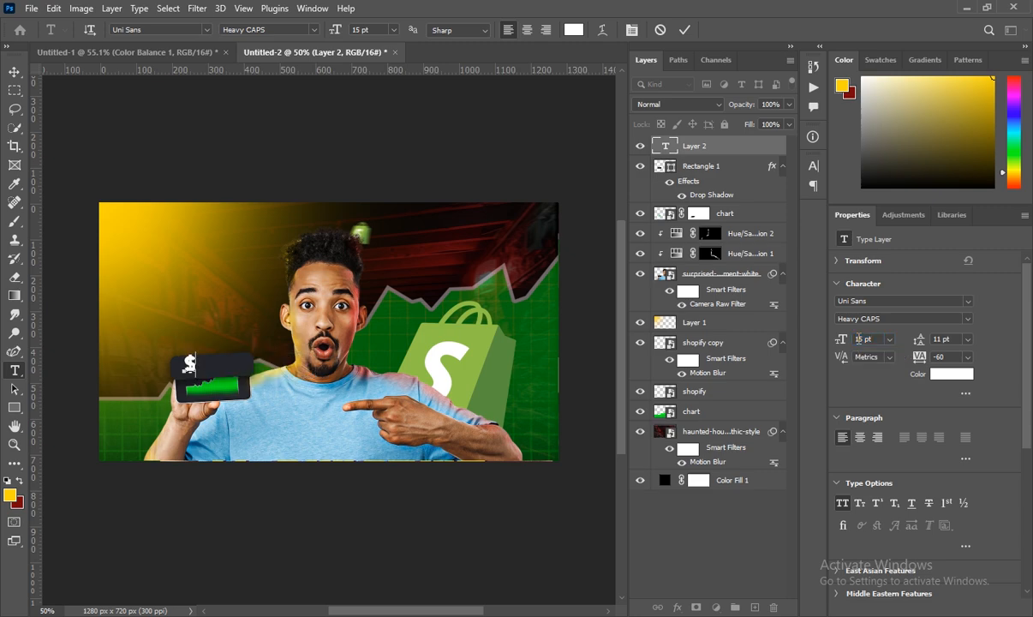
{"action": "type", "text": "16.392.41"}
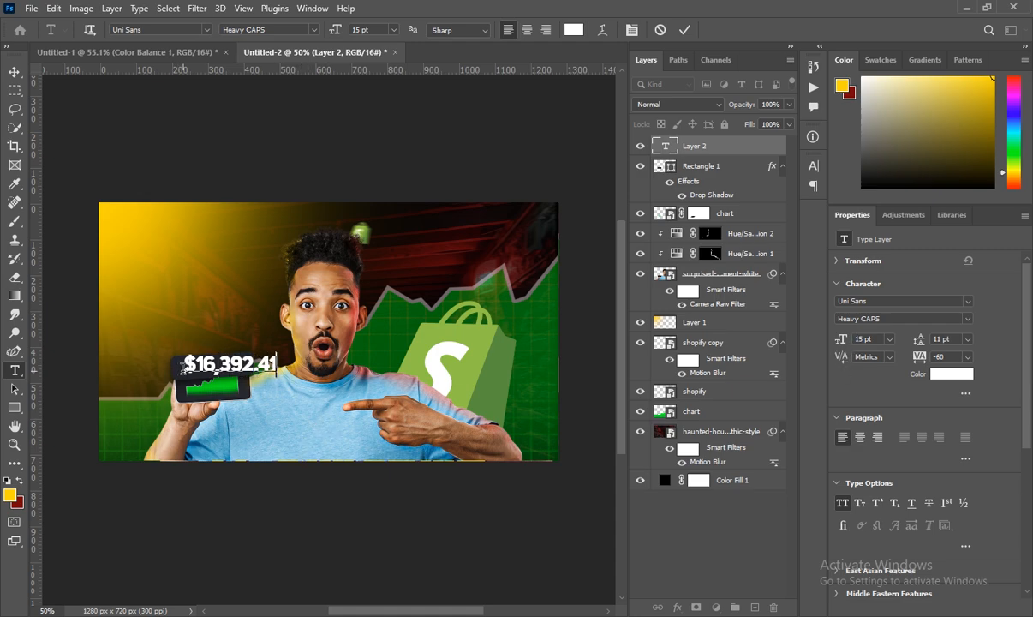
- Reduce the $16,392.41 text to 11 pt and move it onto the dark panel above the phone
{"action": "left_click_drag", "start_coordinate": [187, 367], "coordinate": [278, 365]}
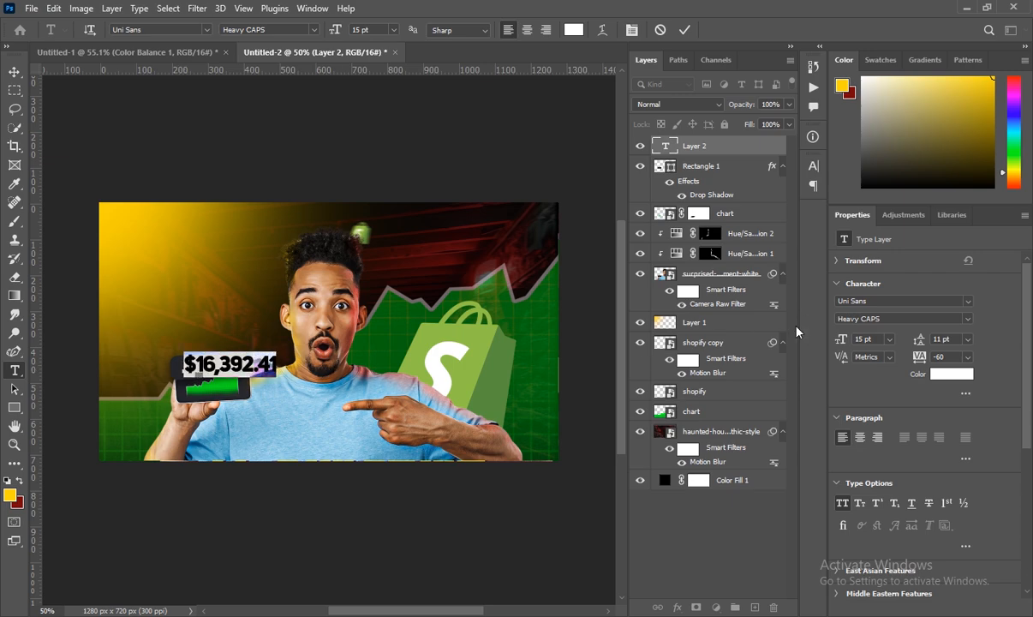
{"action": "key", "text": "Down"}
{"action": "key", "text": "Down"}
{"action": "key", "text": "Down"}
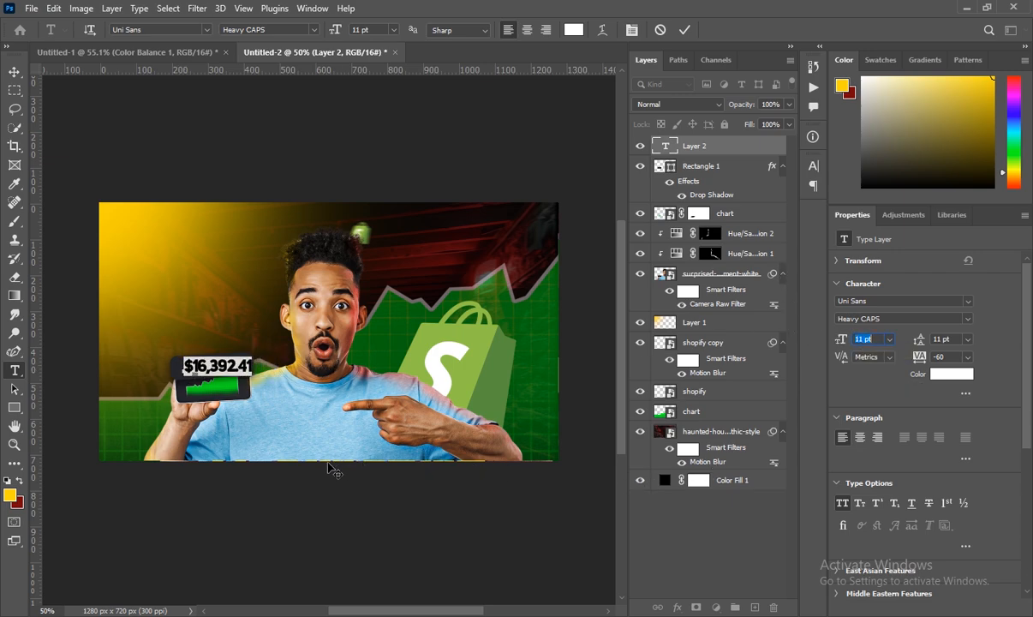
{"action": "left_click_drag", "start_coordinate": [301, 483], "coordinate": [294, 482]}
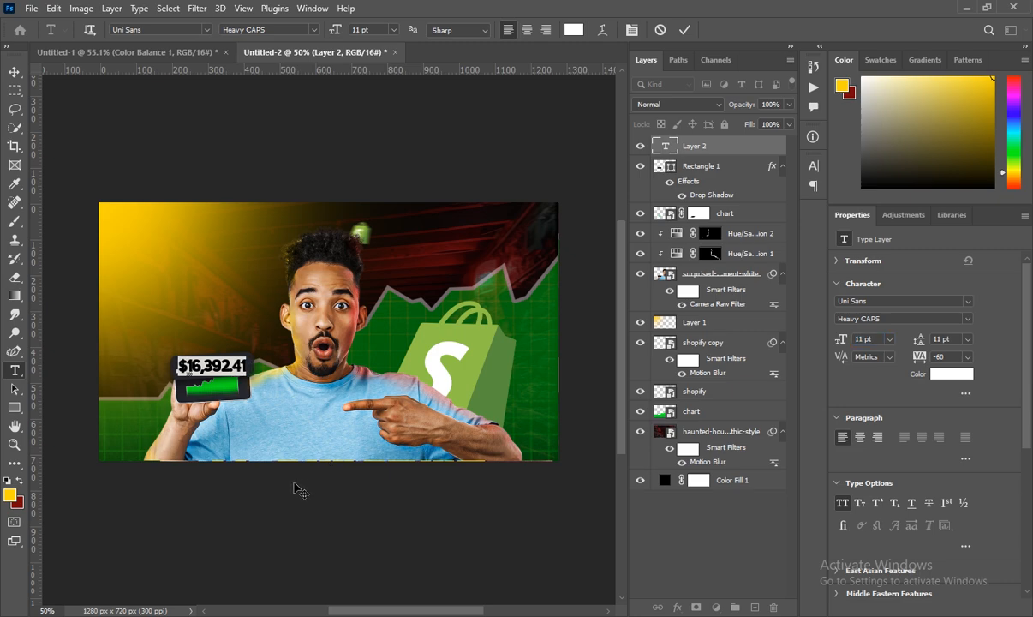
{"action": "left_click", "coordinate": [759, 149]}
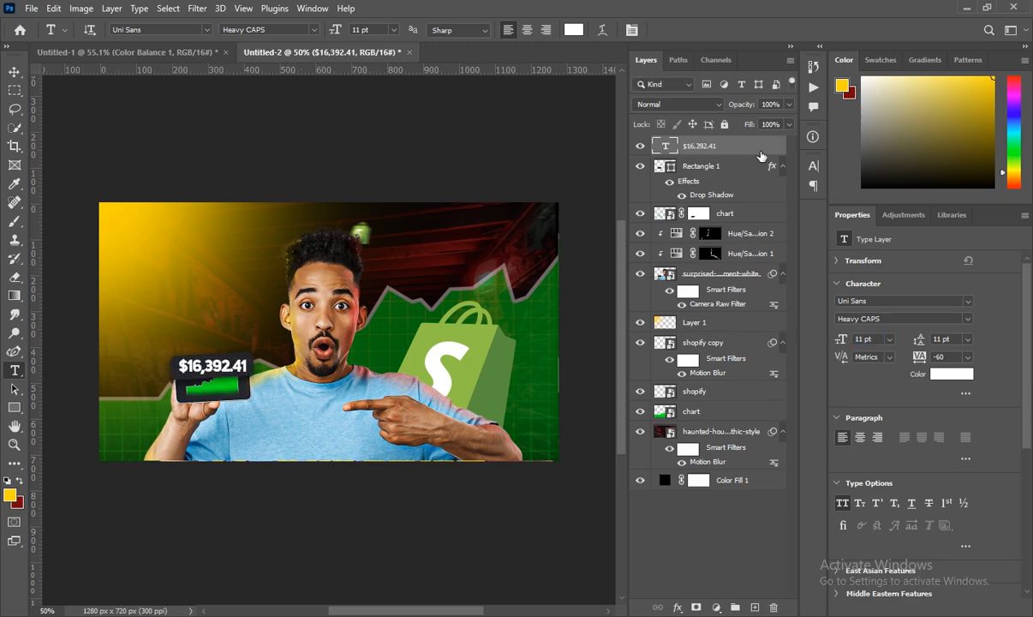
{"action": "key", "text": "ctrl+t"}
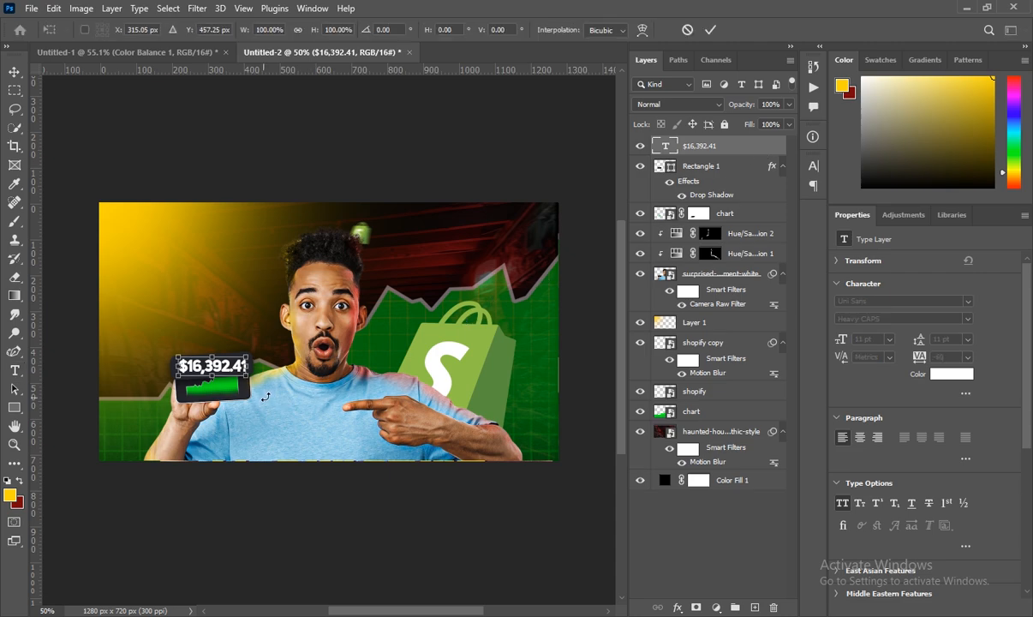
{"action": "left_click_drag", "start_coordinate": [266, 398], "coordinate": [267, 394]}
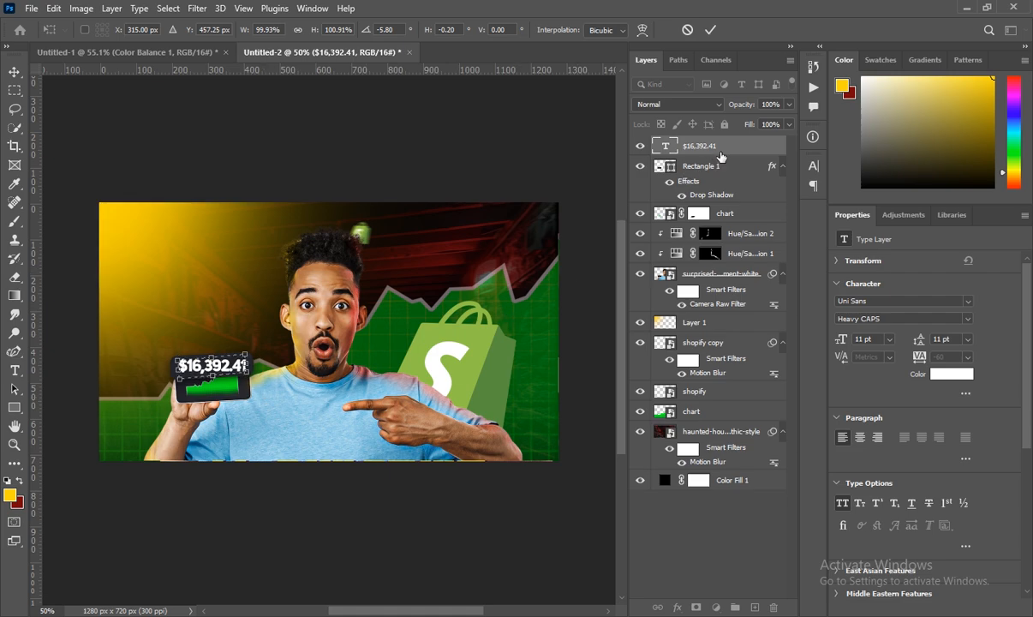
{"action": "key", "text": "Escape"}
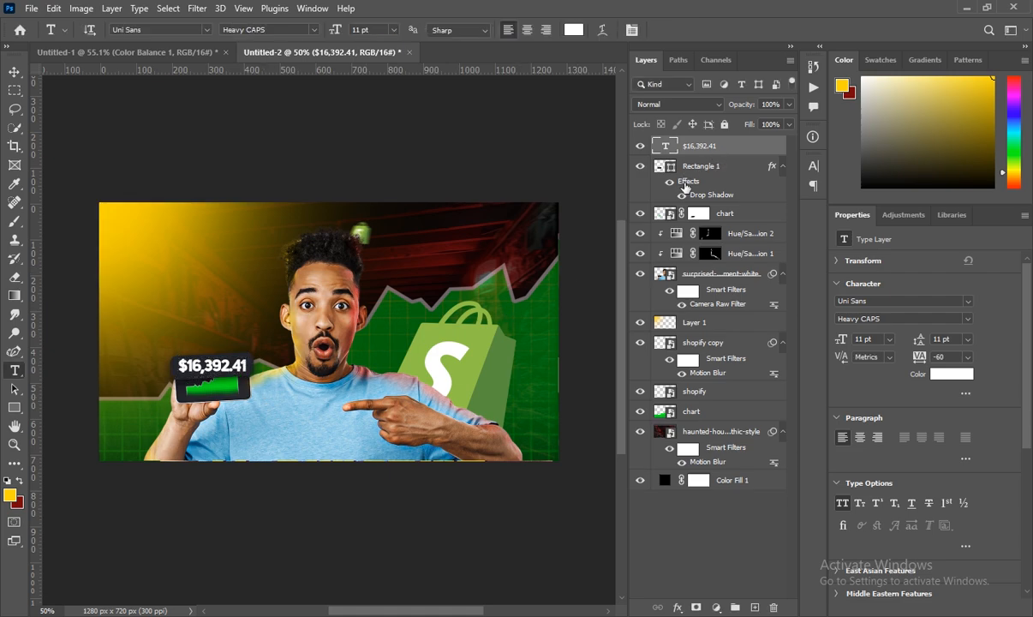
- Rotate the $16,392.41 text slightly counterclockwise to match the tilt of the dark panel
{"action": "key", "text": "ctrl+t"}
{"action": "left_click_drag", "start_coordinate": [259, 394], "coordinate": [263, 390]}
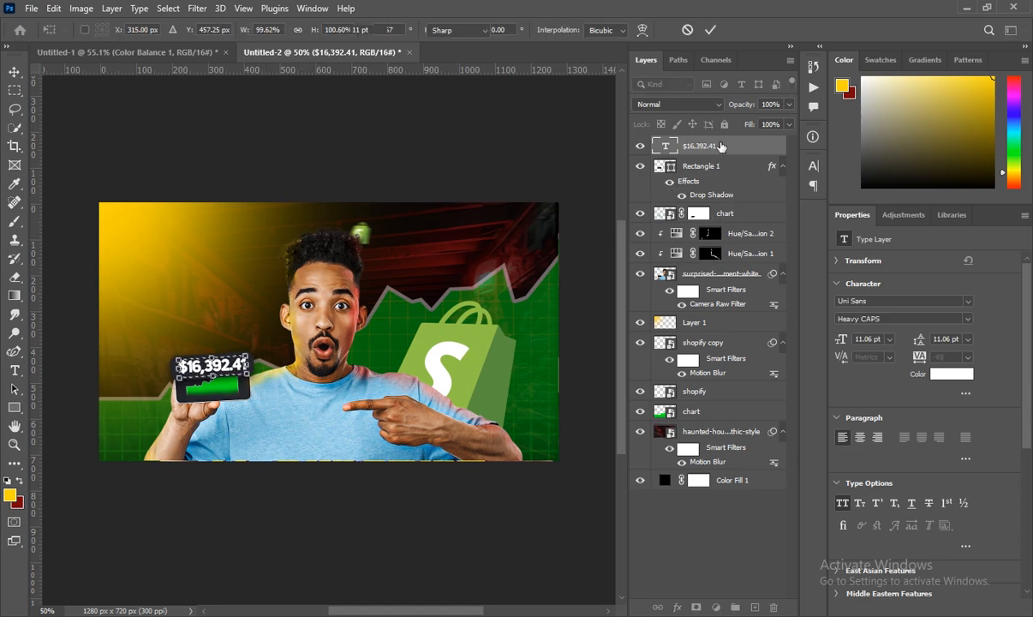
{"action": "key", "text": "Return"}
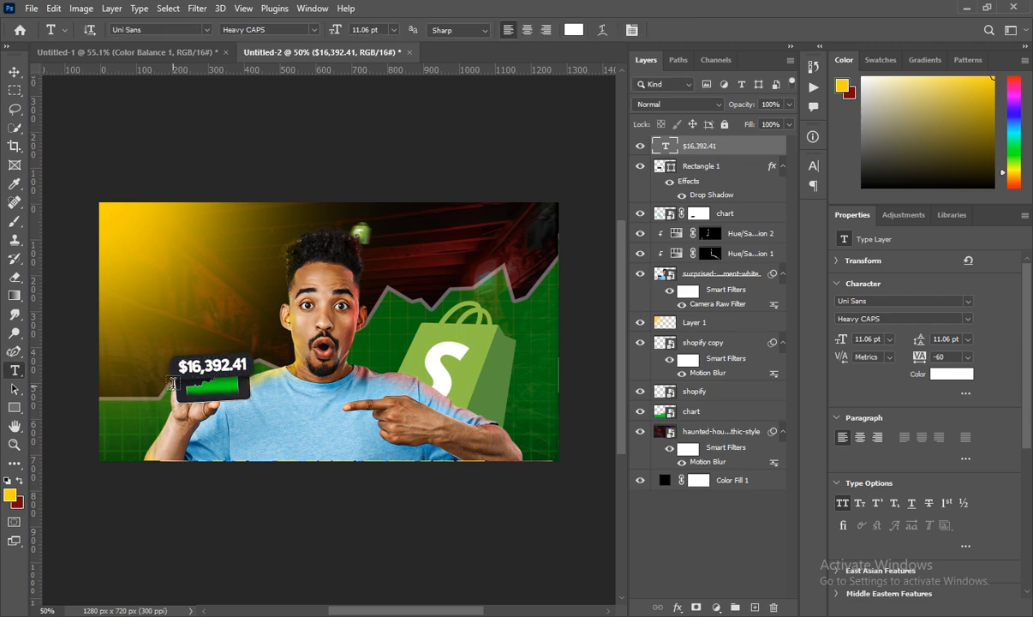
- Set the $16,392.41 text to 8 pt and centre it horizontally on the dark panel
{"action": "left_click_drag", "start_coordinate": [177, 366], "coordinate": [250, 367]}
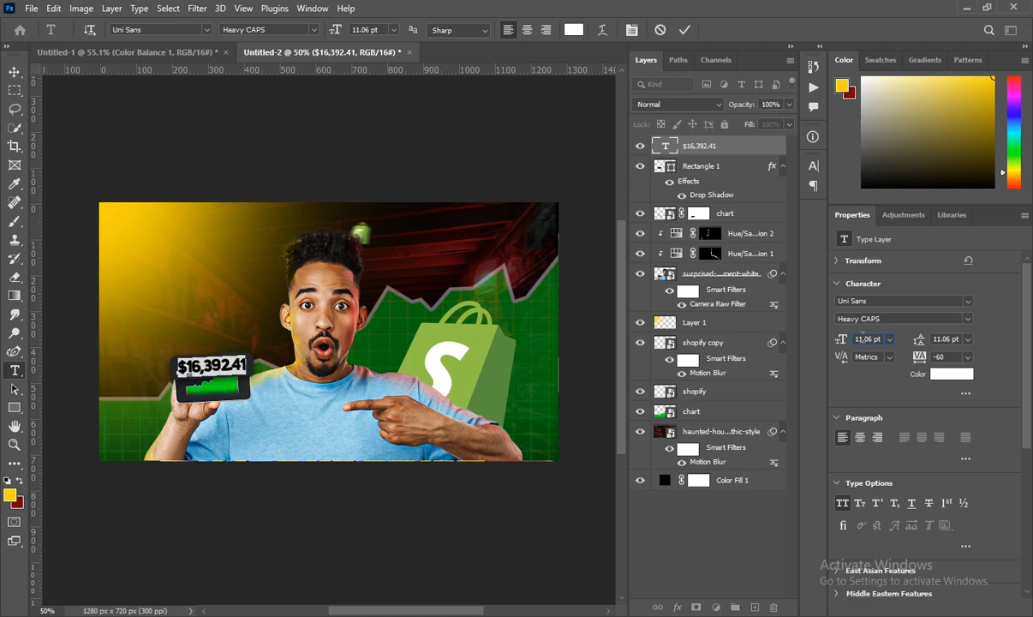
{"action": "left_click", "coordinate": [862, 338]}
{"action": "type", "text": "10"}
{"action": "key", "text": "Return"}
{"action": "key", "text": "Down"}
{"action": "key", "text": "Down"}
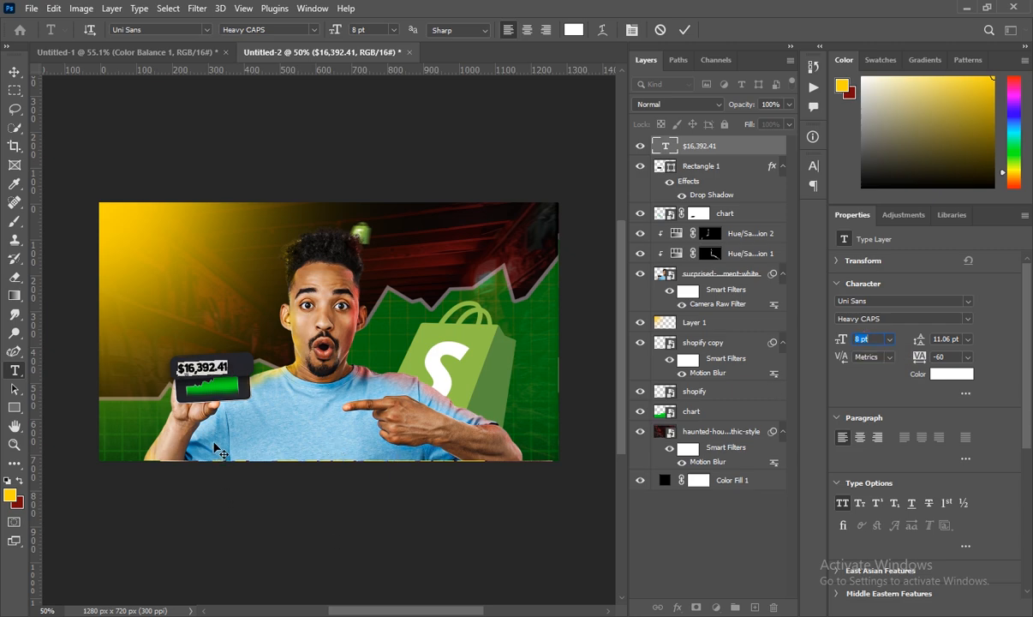
{"action": "mouse_move", "coordinate": [215, 449]}
{"action": "left_mouse_down"}
{"action": "mouse_move", "coordinate": [227, 451]}
{"action": "mouse_move", "coordinate": [224, 443]}
{"action": "left_mouse_up"}
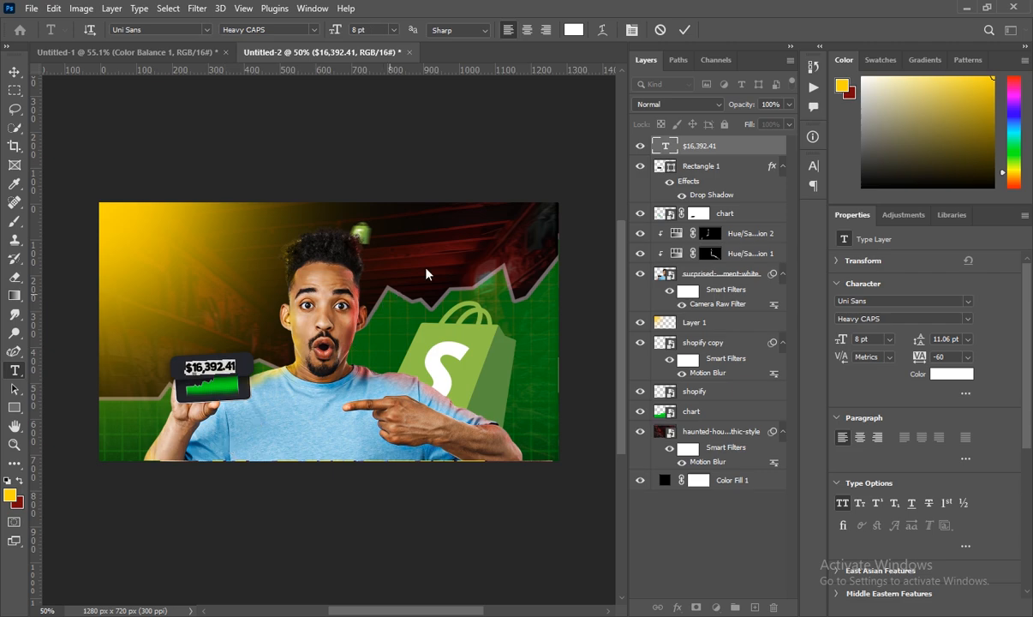
{"action": "left_click", "coordinate": [703, 149]}
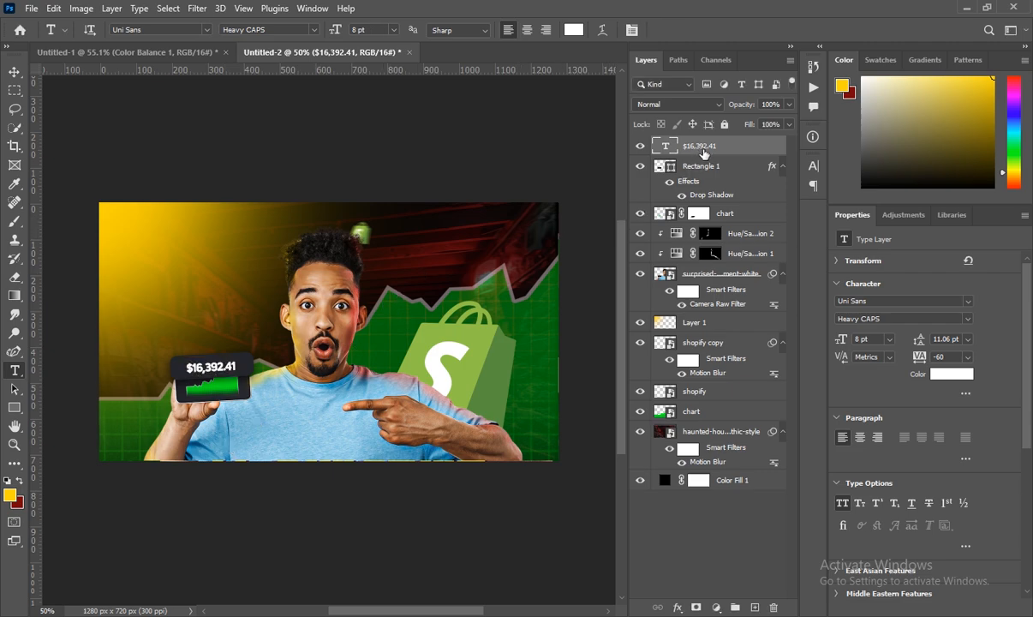
- Nudge the $16,392.41 text down on the panel to X 311.17, Y 464.06 px
{"action": "key", "text": "ctrl+t"}
{"action": "key", "text": "Down"}
{"action": "key", "text": "Down"}
{"action": "key", "text": "Down"}
{"action": "key", "text": "Down"}
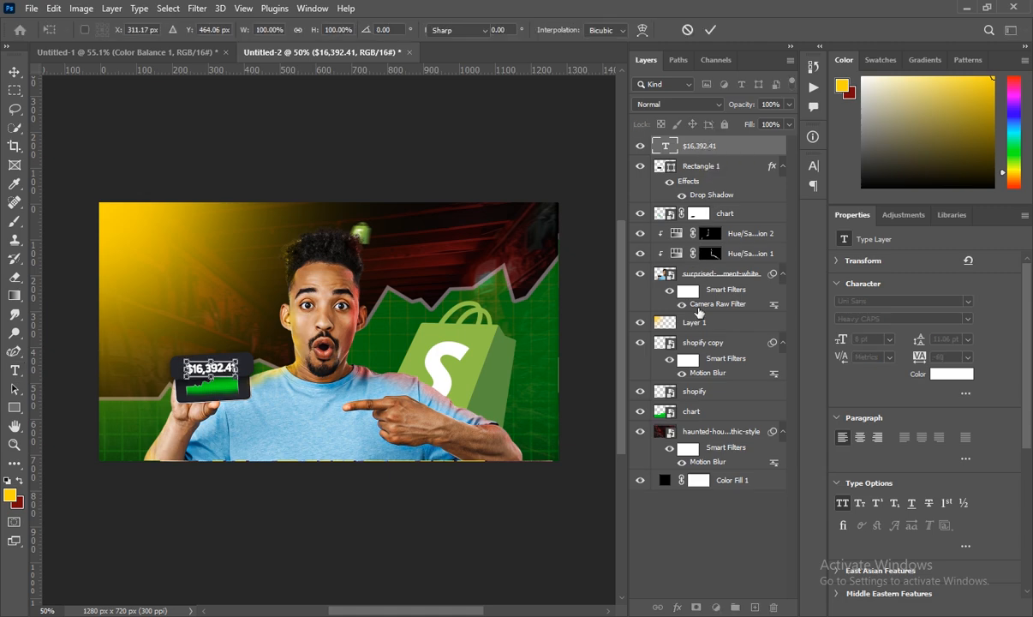
{"action": "key", "text": "Return"}
- Add a new text layer reading TOTAL SALES on the man's shirt, above all other layers
{"action": "left_click", "coordinate": [756, 607]}
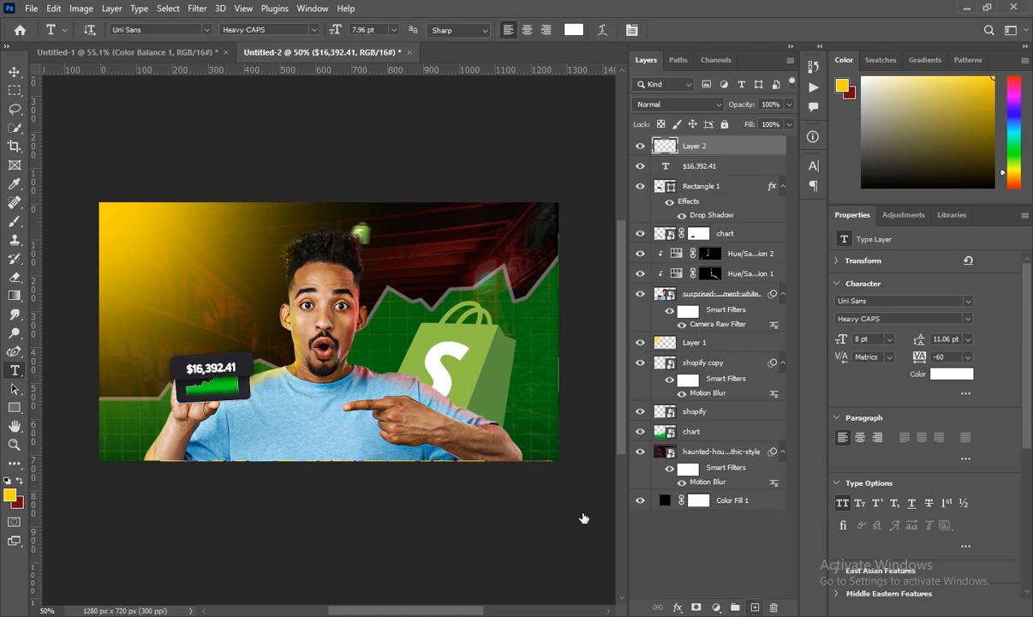
{"action": "left_click", "coordinate": [284, 431]}
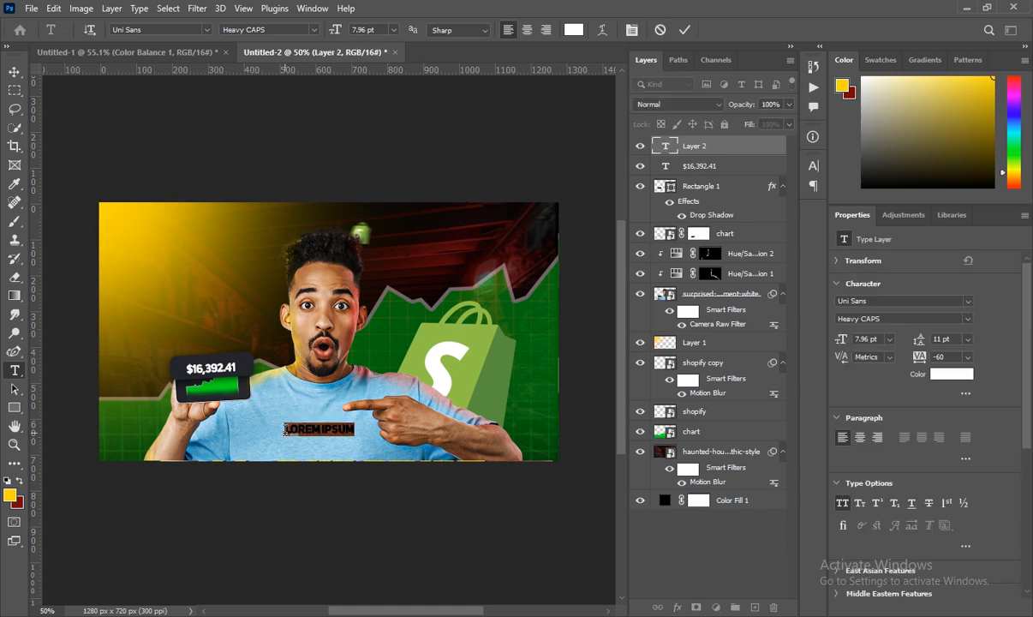
{"action": "key", "text": "BackSpace"}
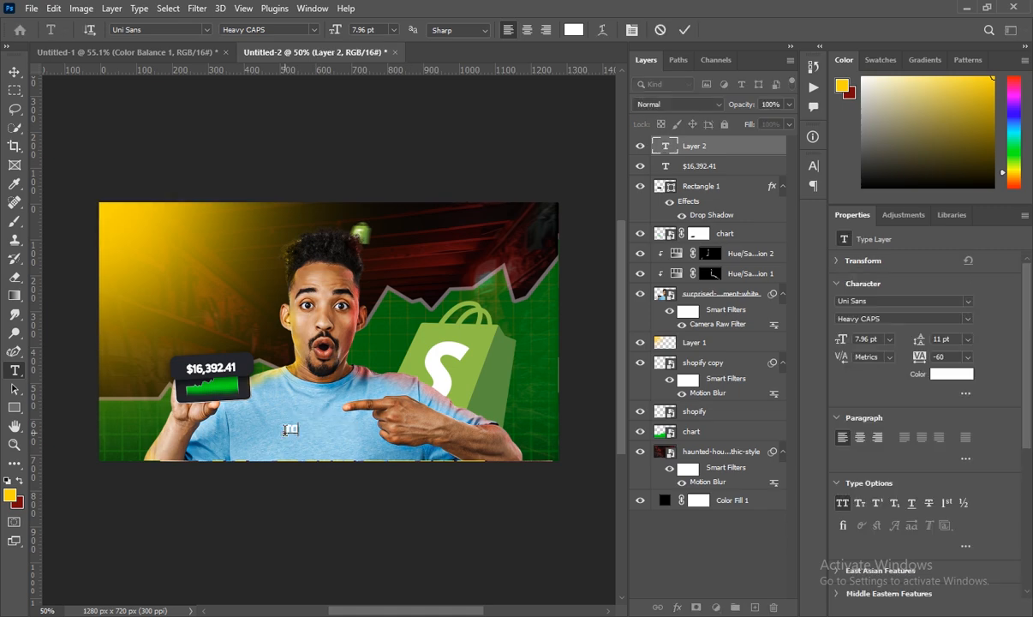
{"action": "type", "text": "TOTAL SALES"}
- Recolour the whole TOTAL SALES text bright green (#0fff00)
{"action": "left_click_drag", "start_coordinate": [285, 431], "coordinate": [352, 430]}
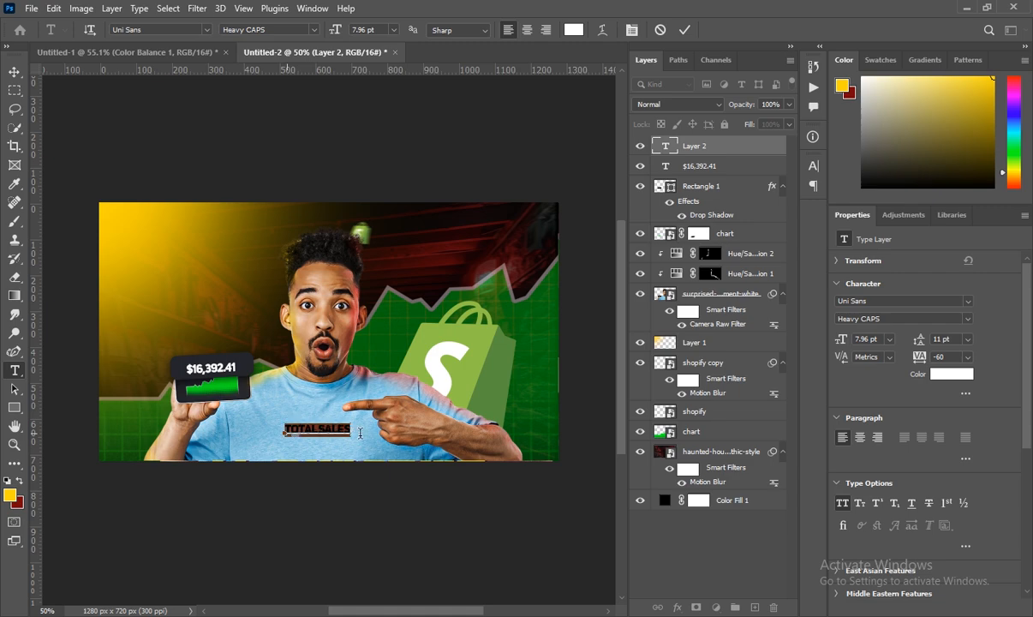
{"action": "left_click", "coordinate": [959, 378]}
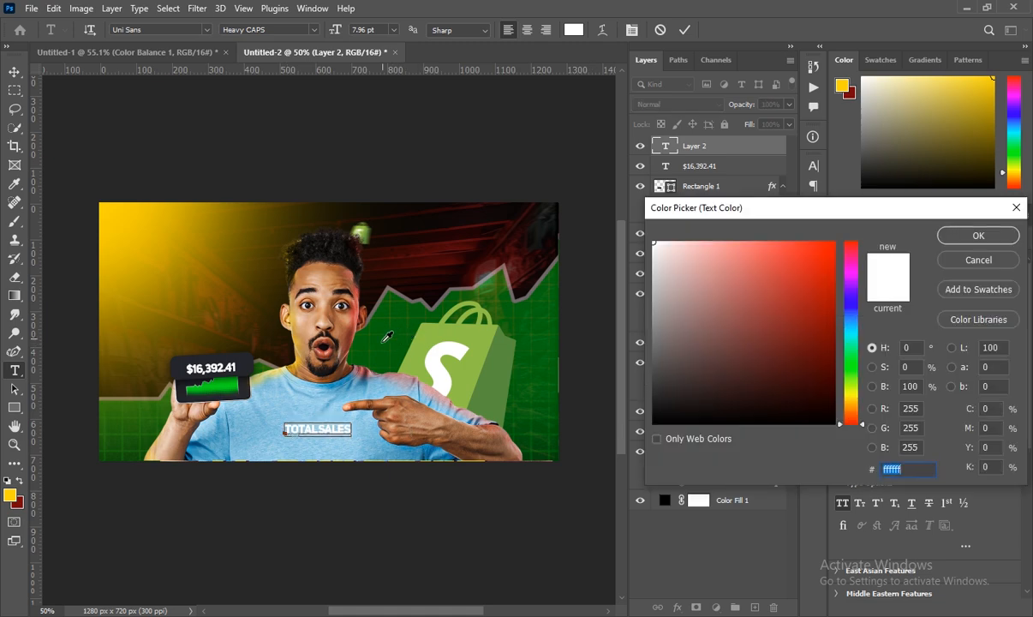
{"action": "type", "text": "0e9806"}
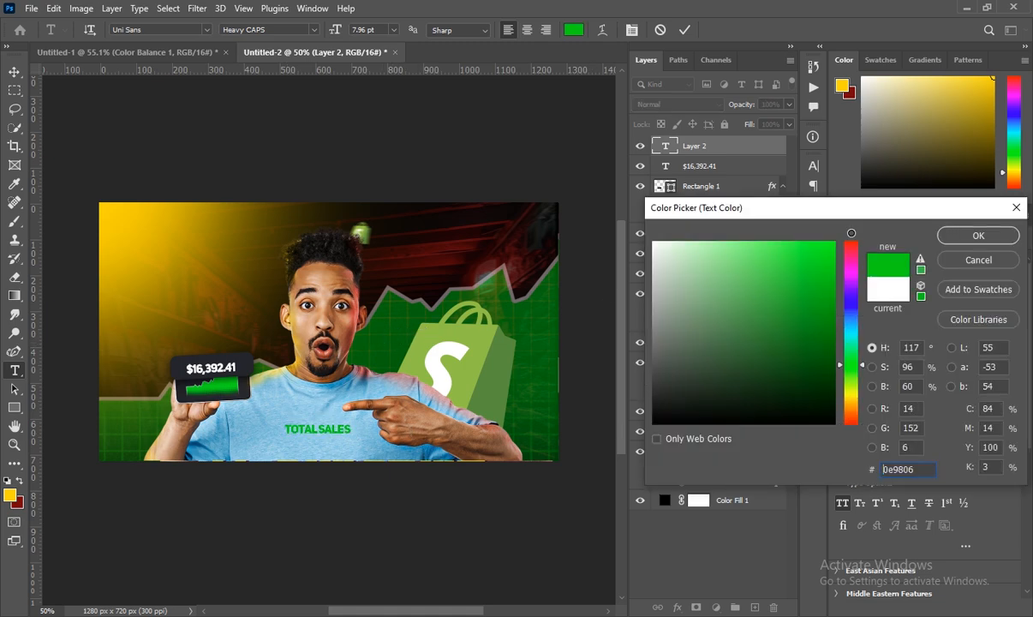
{"action": "left_click", "coordinate": [972, 235]}
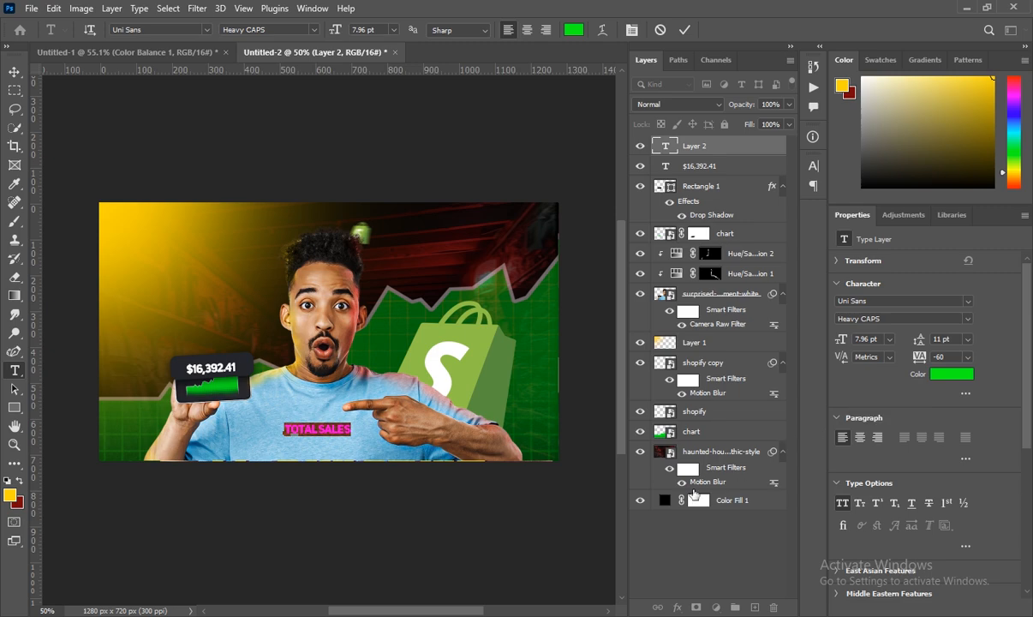
- Try the Thin CAPS style on the TOTAL SALES text and switch it back to Heavy CAPS
{"action": "left_click", "coordinate": [968, 319]}
{"action": "left_click", "coordinate": [872, 313]}
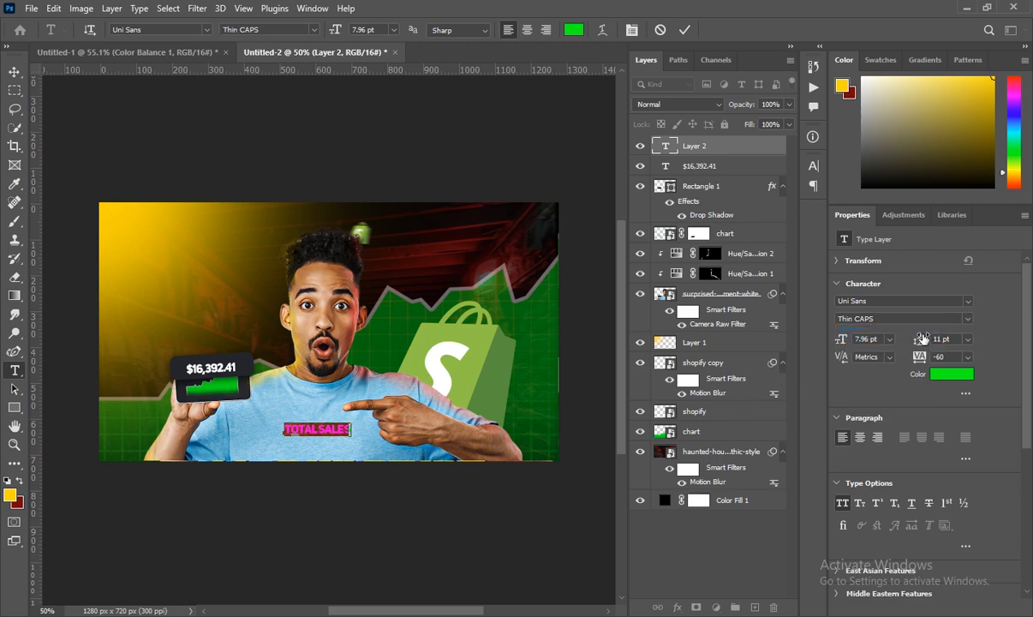
{"action": "left_click", "coordinate": [967, 319]}
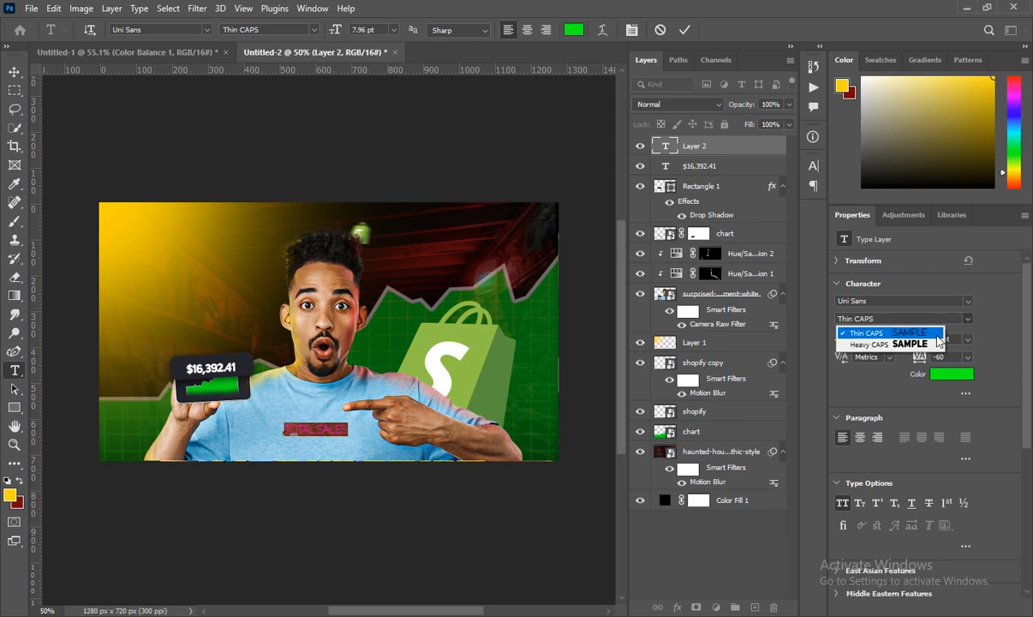
{"action": "left_click", "coordinate": [926, 345]}
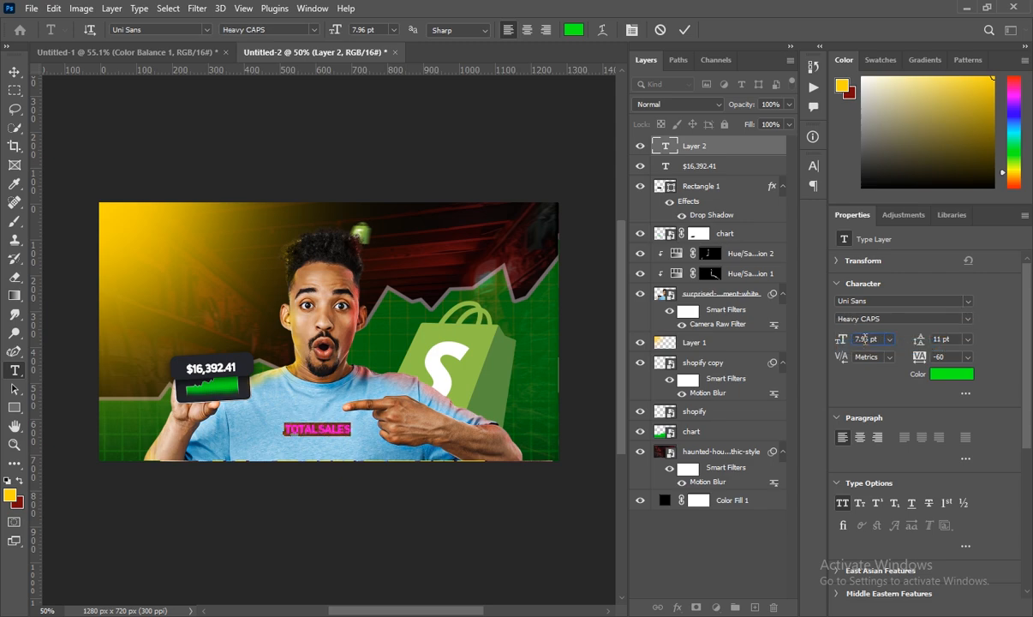
- Set the TOTAL SALES text to 3 pt and place it on the dark panel just above $16,392.41
{"action": "type", "text": "3"}
{"action": "key", "text": "Return"}
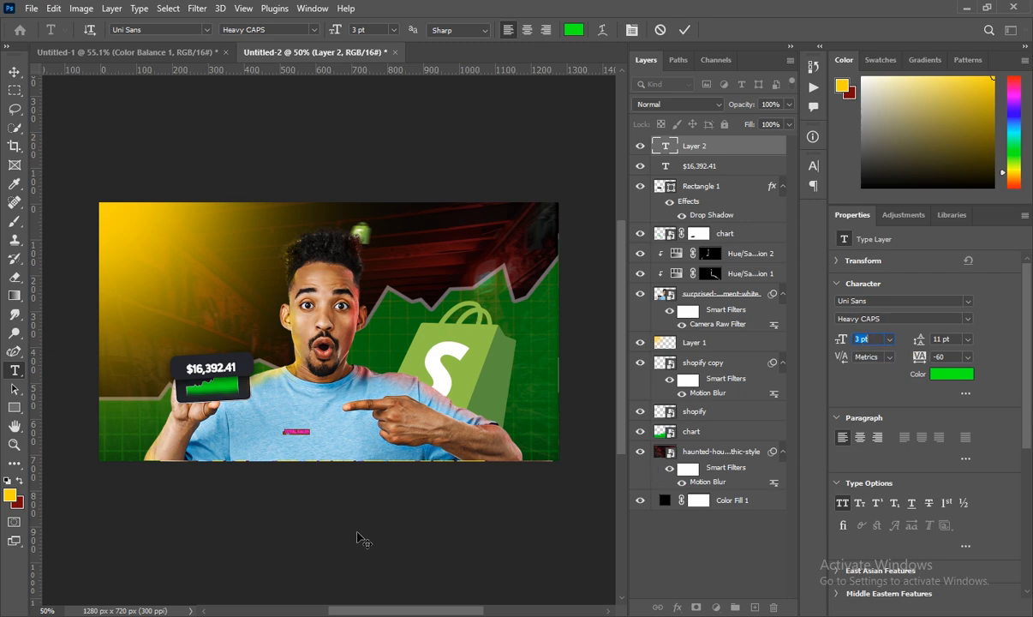
{"action": "left_click_drag", "start_coordinate": [358, 538], "coordinate": [270, 461]}
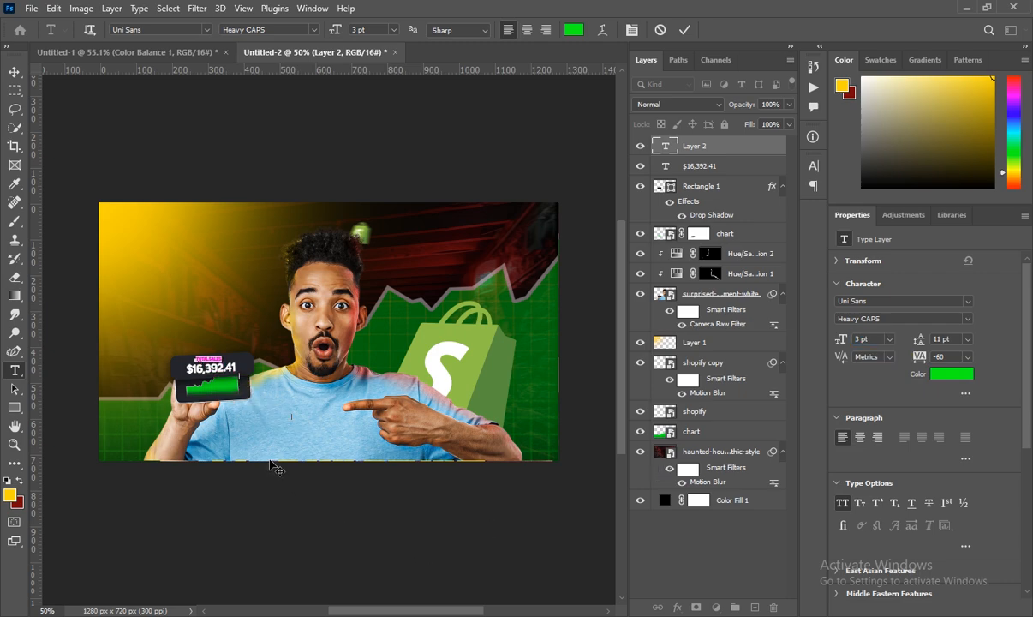
{"action": "left_click", "coordinate": [760, 150]}
{"action": "left_click", "coordinate": [759, 151]}
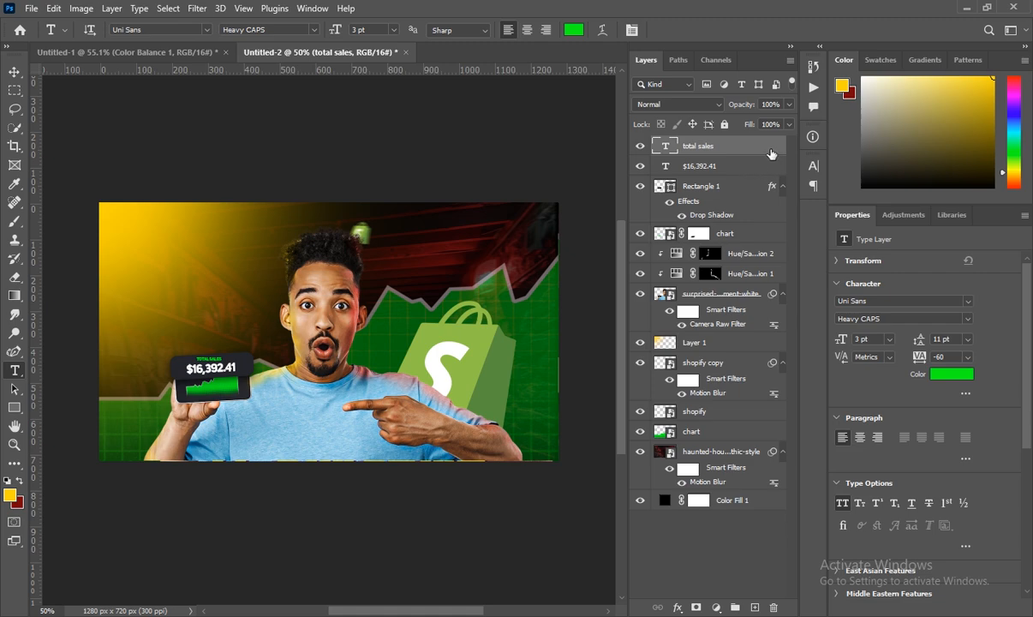
- Rotate the TOTAL SALES text slightly counterclockwise to match the tilt of the dark panel
{"action": "key", "text": "ctrl+t"}
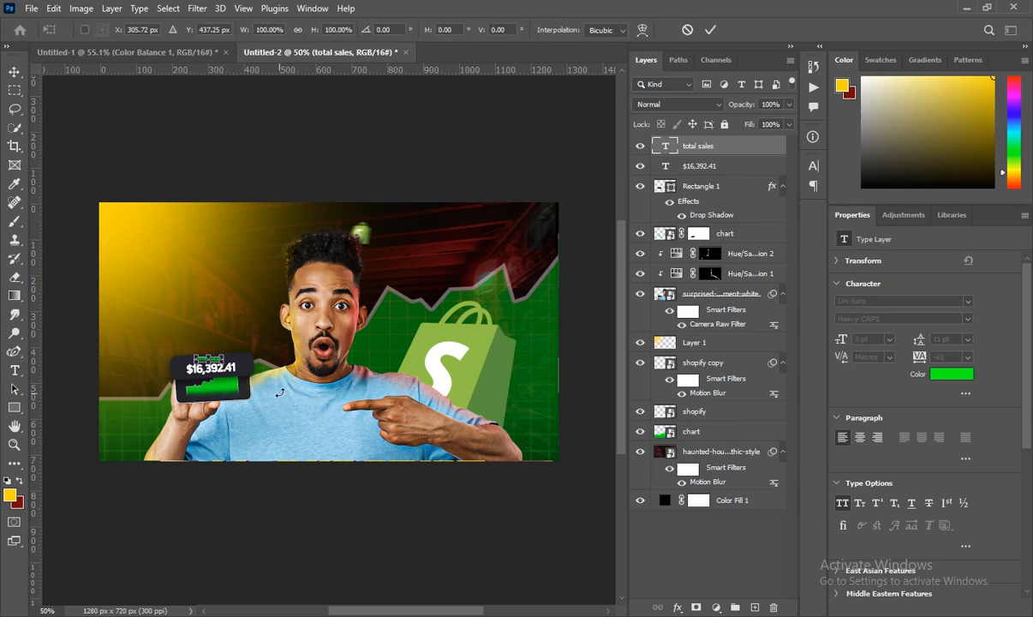
{"action": "left_click_drag", "start_coordinate": [281, 391], "coordinate": [266, 367]}
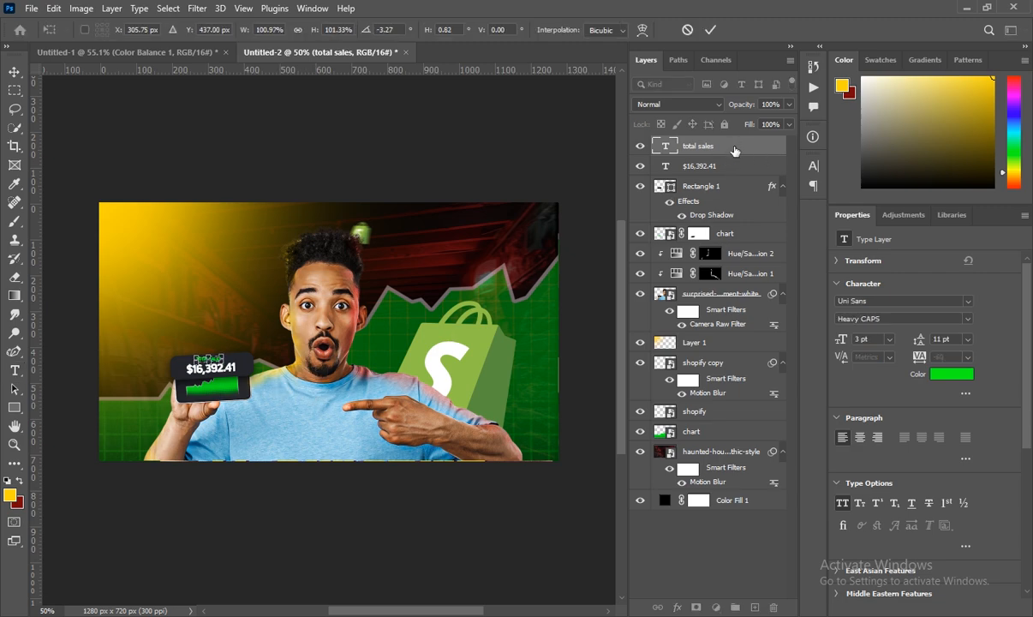
{"action": "key", "text": "Return"}
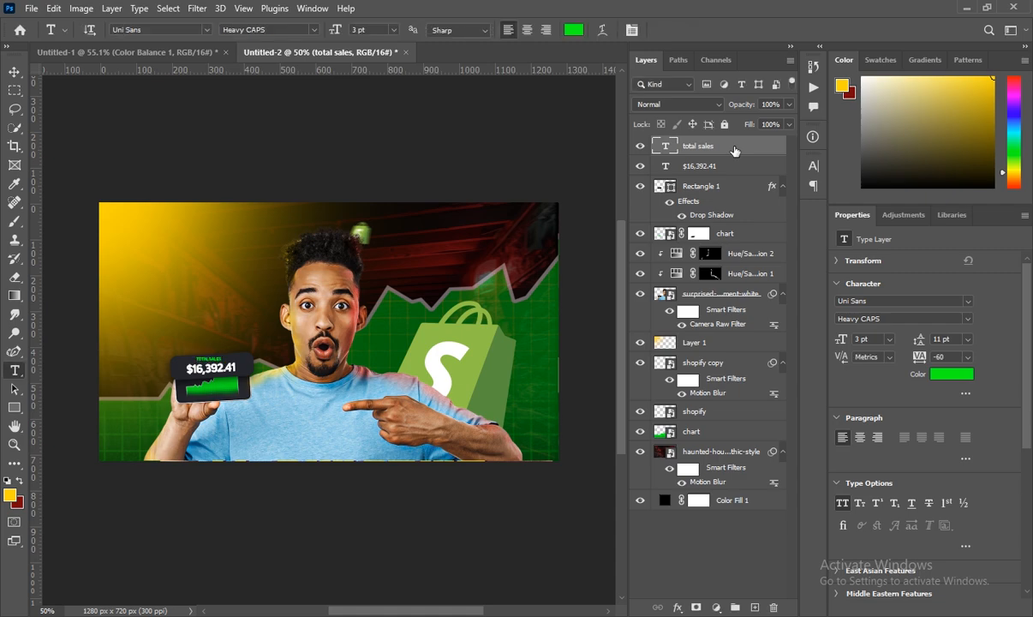
{"action": "key", "text": "ctrl+t"}
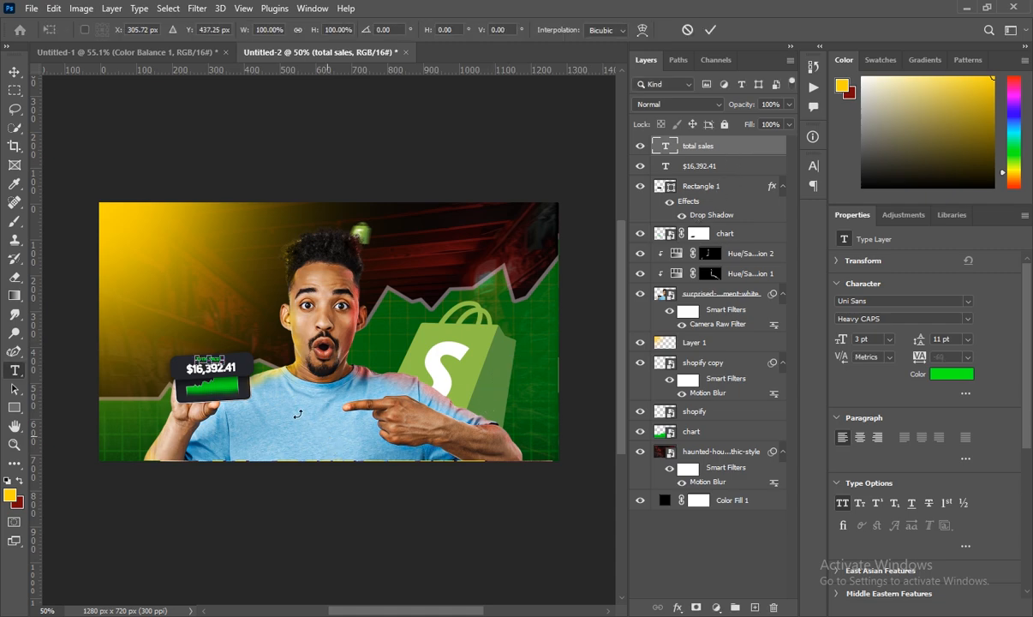
{"action": "left_click_drag", "start_coordinate": [296, 407], "coordinate": [298, 402]}
{"action": "key", "text": "Return"}
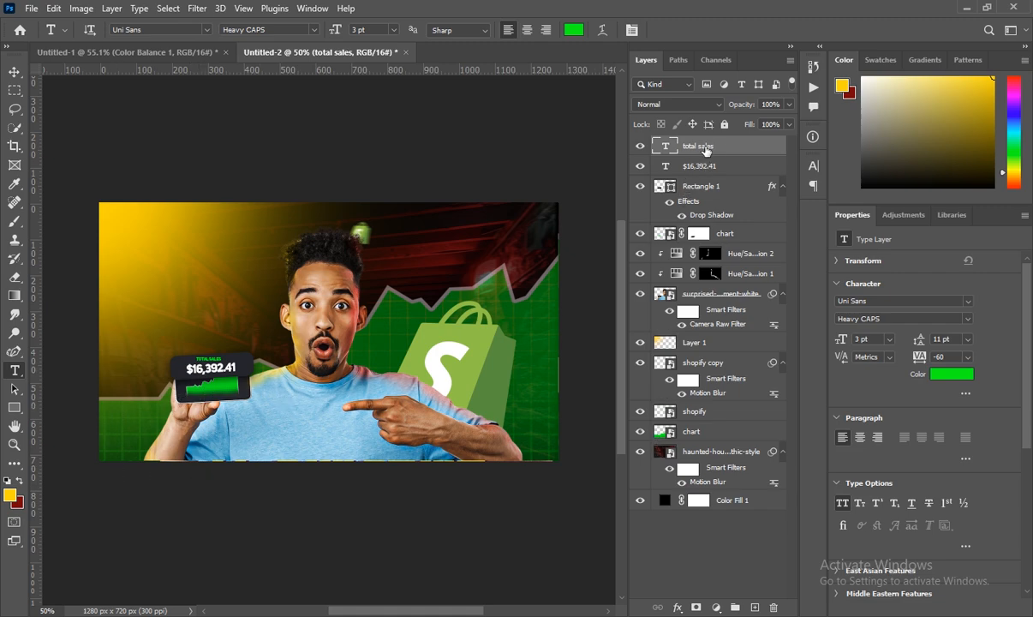
{"action": "key", "text": "ctrl+t"}
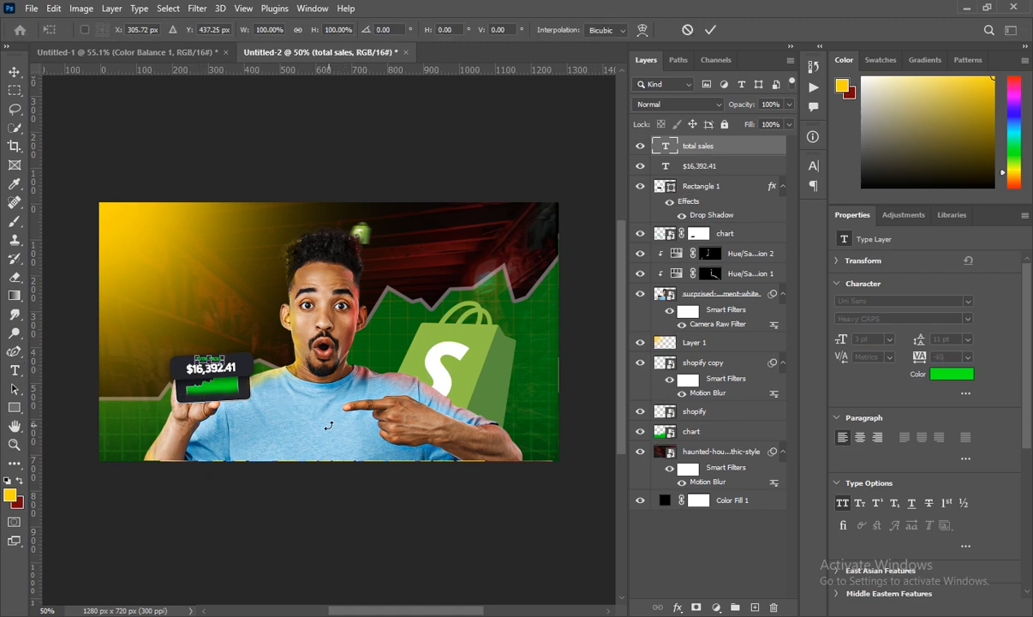
{"action": "mouse_move", "coordinate": [329, 425]}
{"action": "left_mouse_down"}
{"action": "mouse_move", "coordinate": [311, 399]}
{"action": "mouse_move", "coordinate": [335, 419]}
{"action": "left_mouse_up"}
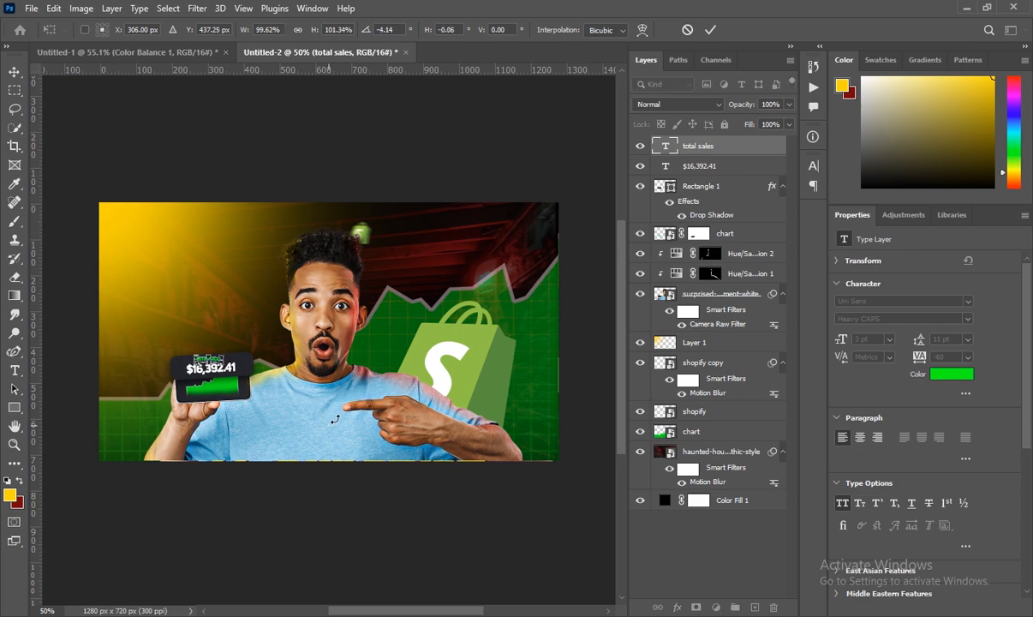
{"action": "left_click", "coordinate": [692, 151]}
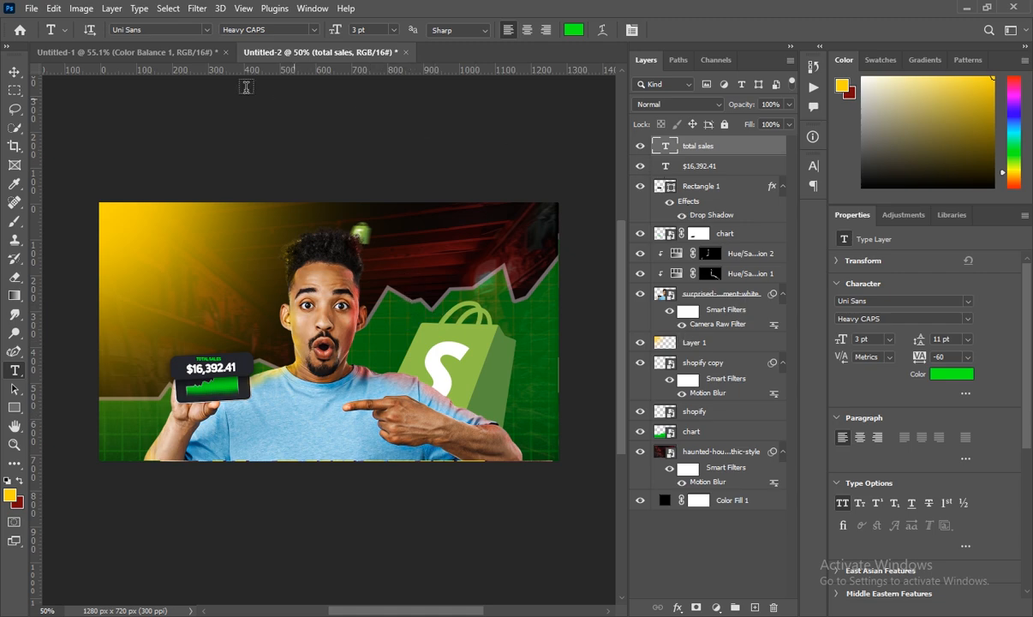
- Check the headline in the Untitled-1 document and start a new text layer on the shirt, coloured #fbcf00 from the yellow glow
{"action": "left_click", "coordinate": [188, 54]}
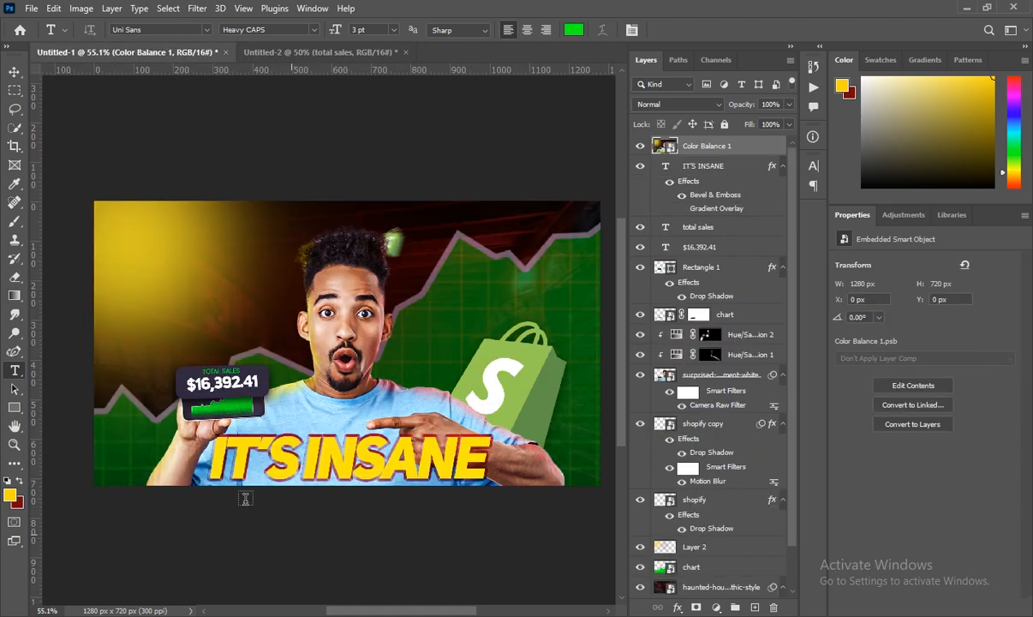
{"action": "left_click", "coordinate": [377, 52]}
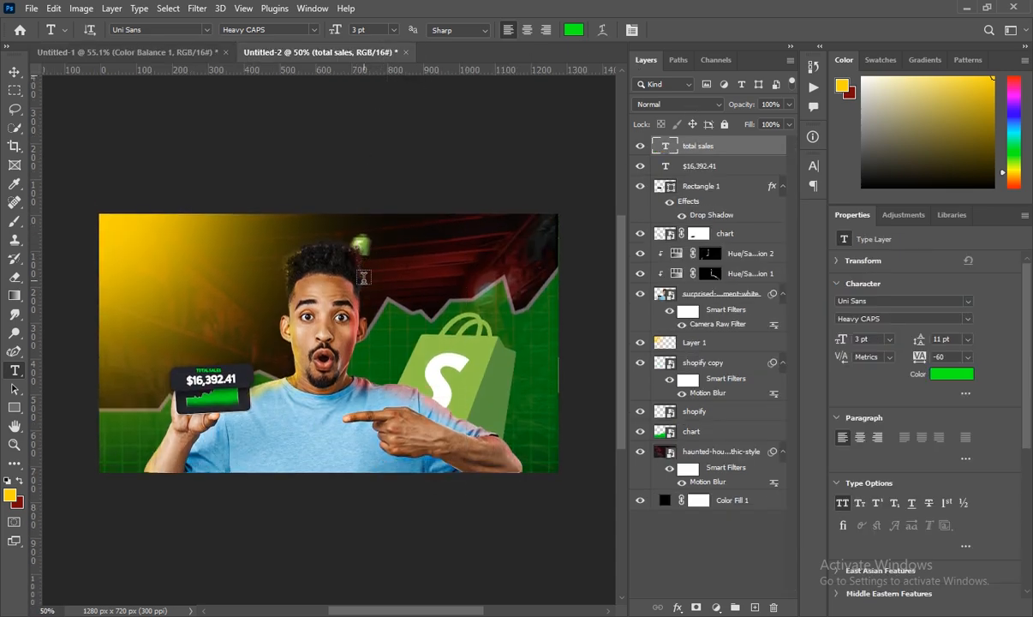
{"action": "left_click", "coordinate": [754, 607]}
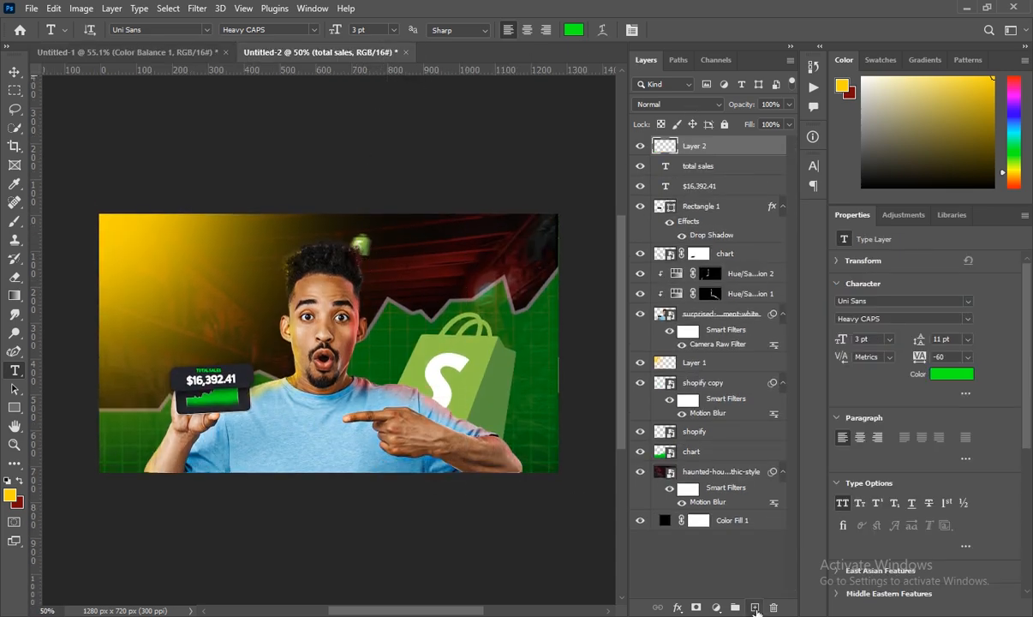
{"action": "left_click", "coordinate": [293, 450]}
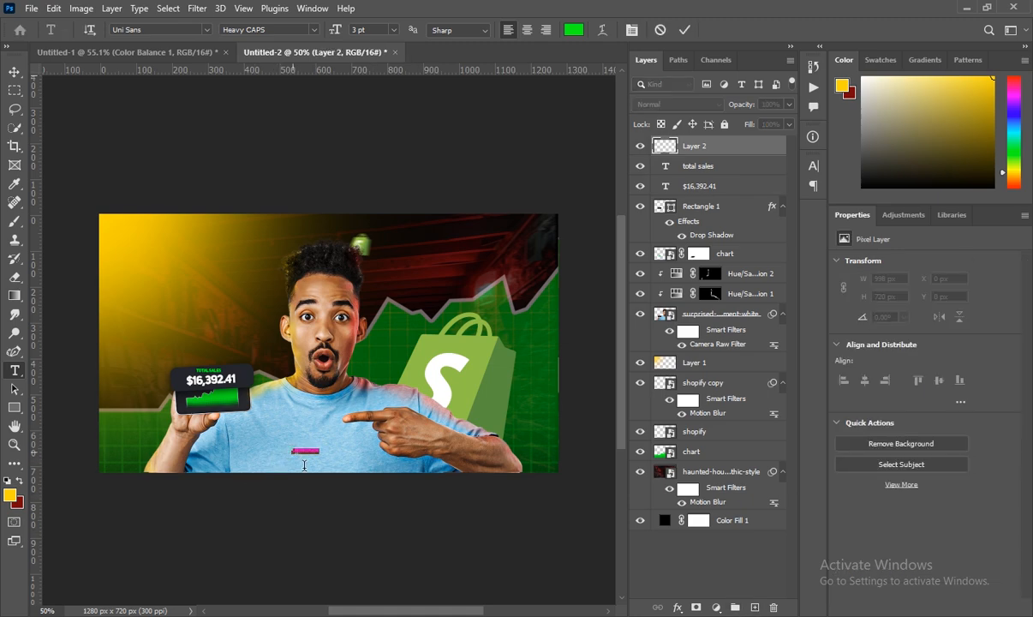
{"action": "left_click", "coordinate": [965, 380]}
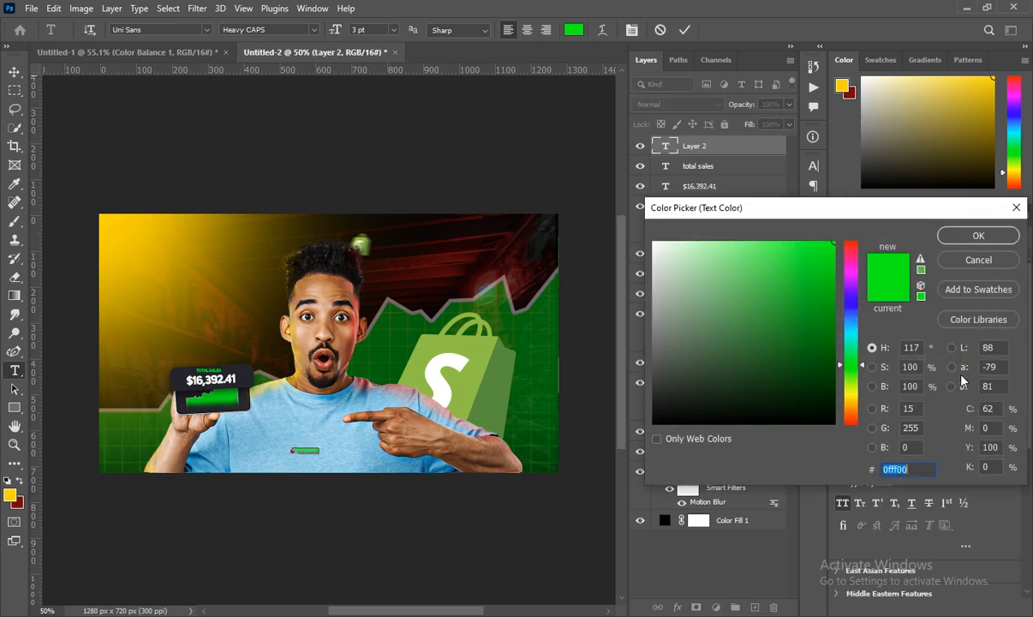
{"action": "left_click", "coordinate": [101, 212]}
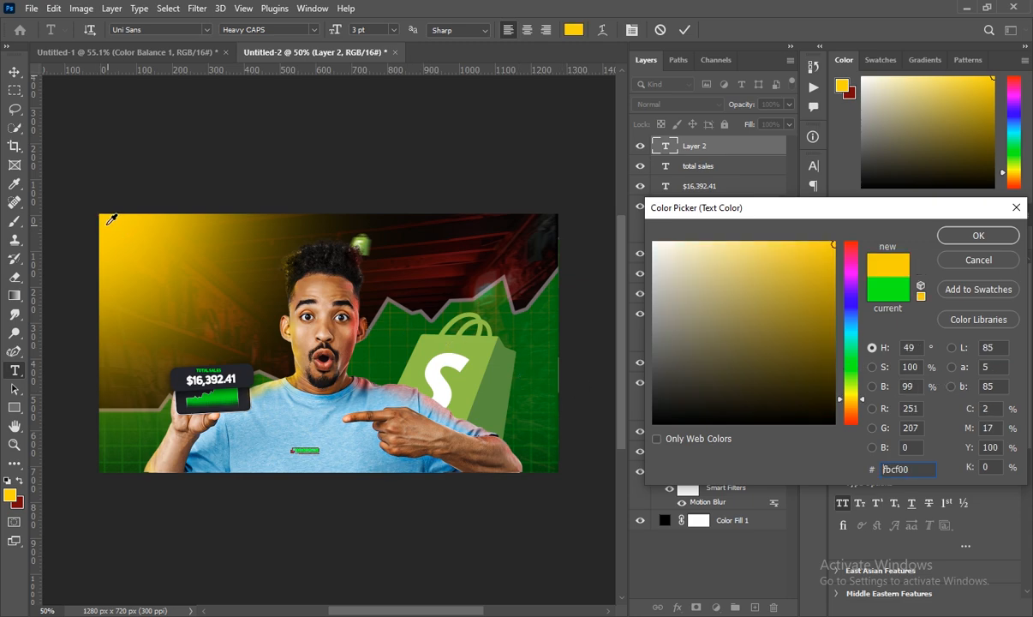
{"action": "left_click", "coordinate": [953, 243]}
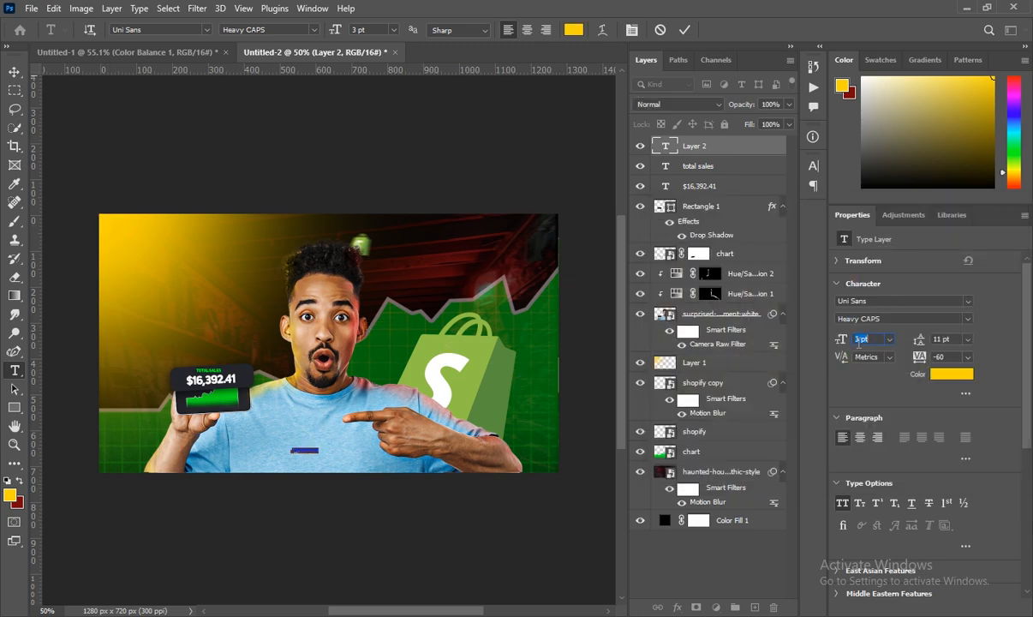
- Enlarge the yellow placeholder text on the shirt to 36 pt
{"action": "key", "text": "Up"}
{"action": "key", "text": "Up"}
{"action": "key", "text": "Up"}
{"action": "key", "text": "Up"}
{"action": "key", "text": "Up"}
{"action": "key", "text": "Up"}
{"action": "key", "text": "Up"}
{"action": "key", "text": "Up"}
{"action": "key", "text": "Up"}
{"action": "key", "text": "Up"}
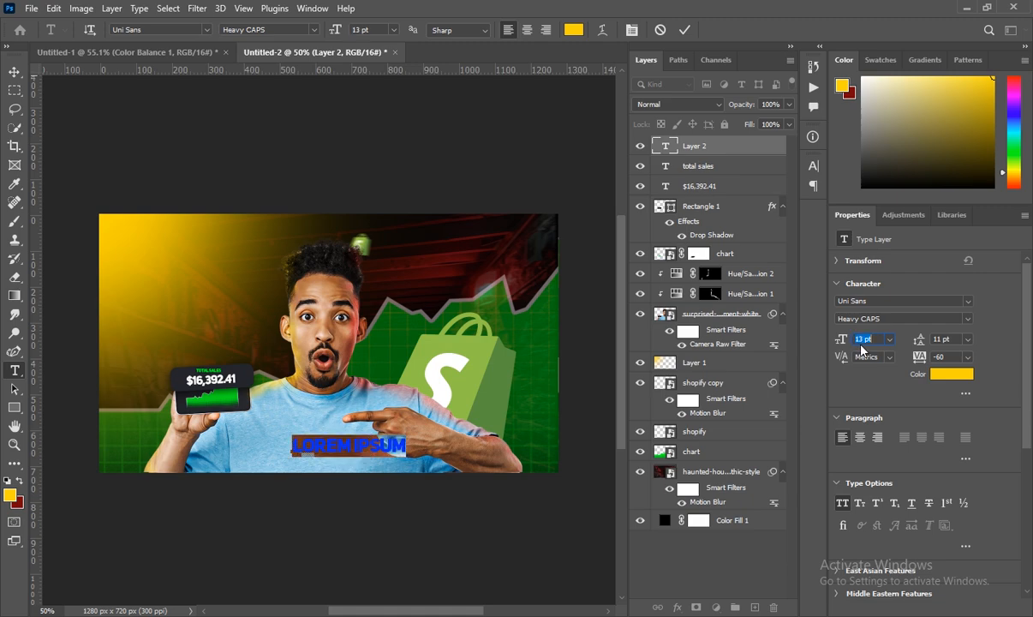
{"action": "key", "text": "Up"}
{"action": "key", "text": "Up"}
{"action": "key", "text": "Up"}
{"action": "key", "text": "Up"}
{"action": "key", "text": "Up"}
{"action": "key", "text": "Up"}
{"action": "key", "text": "Up"}
{"action": "key", "text": "Up"}
{"action": "key", "text": "Up"}
{"action": "key", "text": "Up"}
{"action": "key", "text": "Up"}
{"action": "key", "text": "Up"}
{"action": "key", "text": "Up"}
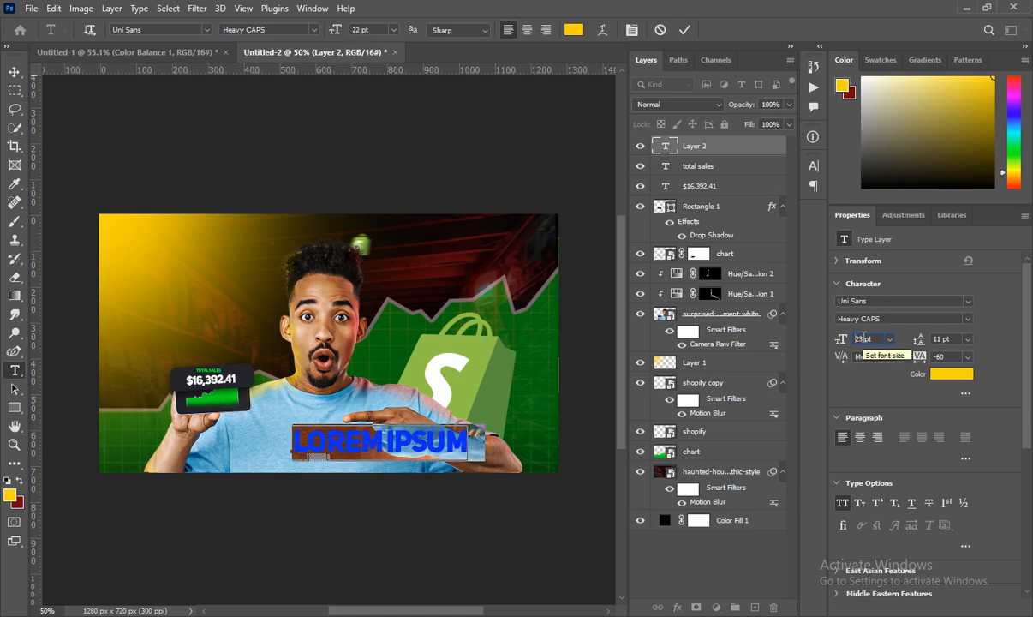
{"action": "key", "text": "Up"}
{"action": "key", "text": "Up"}
{"action": "key", "text": "Up"}
{"action": "key", "text": "Up"}
{"action": "key", "text": "Up"}
{"action": "key", "text": "Up"}
{"action": "key", "text": "Up"}
{"action": "key", "text": "Up"}
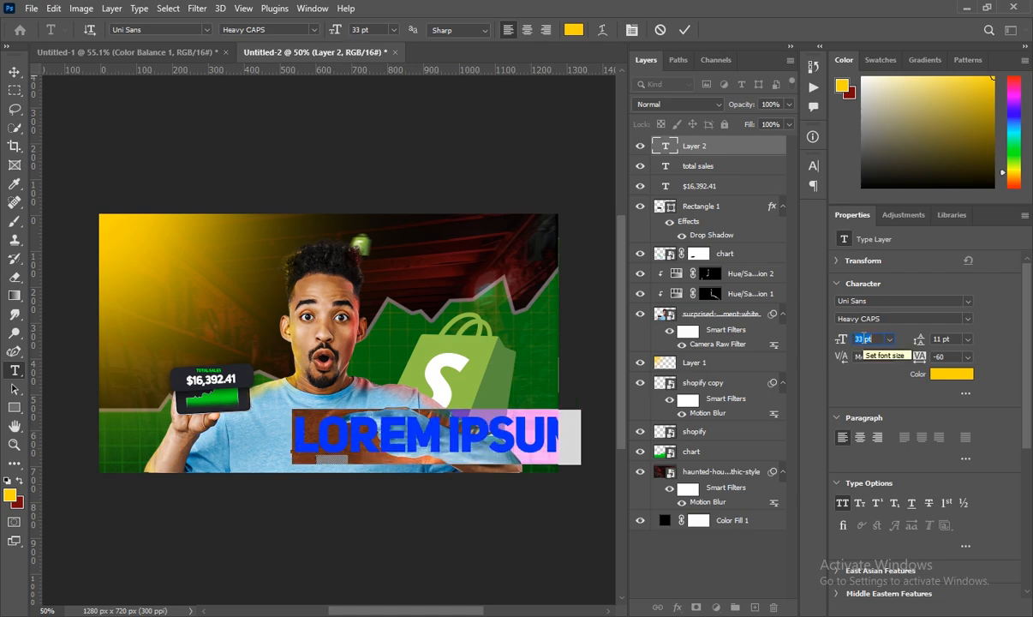
{"action": "key", "text": "Up"}
{"action": "key", "text": "Up"}
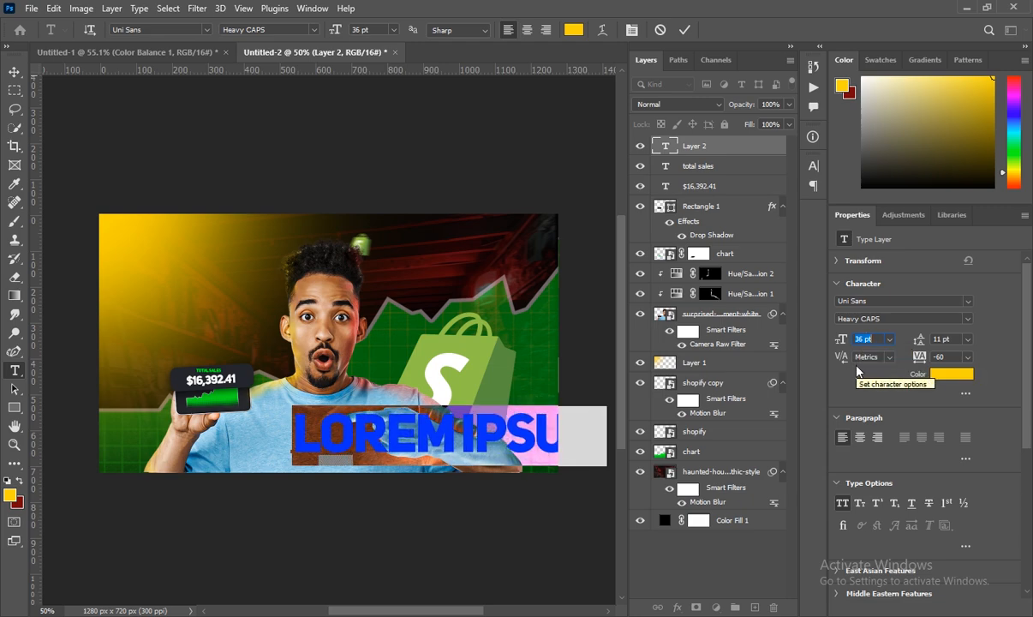
{"action": "key", "text": "Return"}
- Replace the yellow placeholder text with the headline IT'S INSANE
{"action": "key", "text": "BackSpace"}
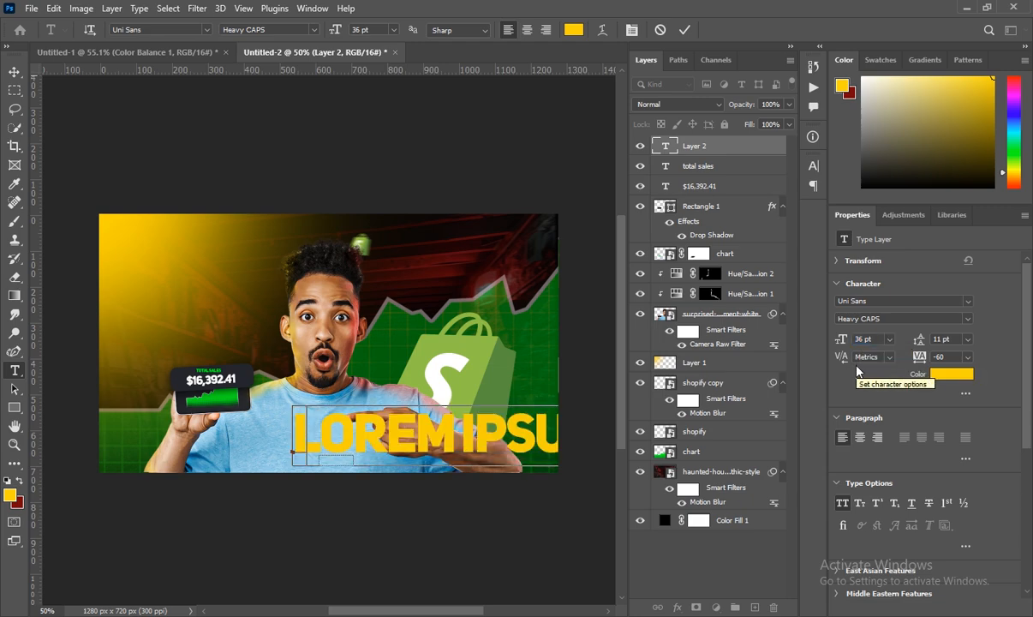
{"action": "type", "text": "IT"}
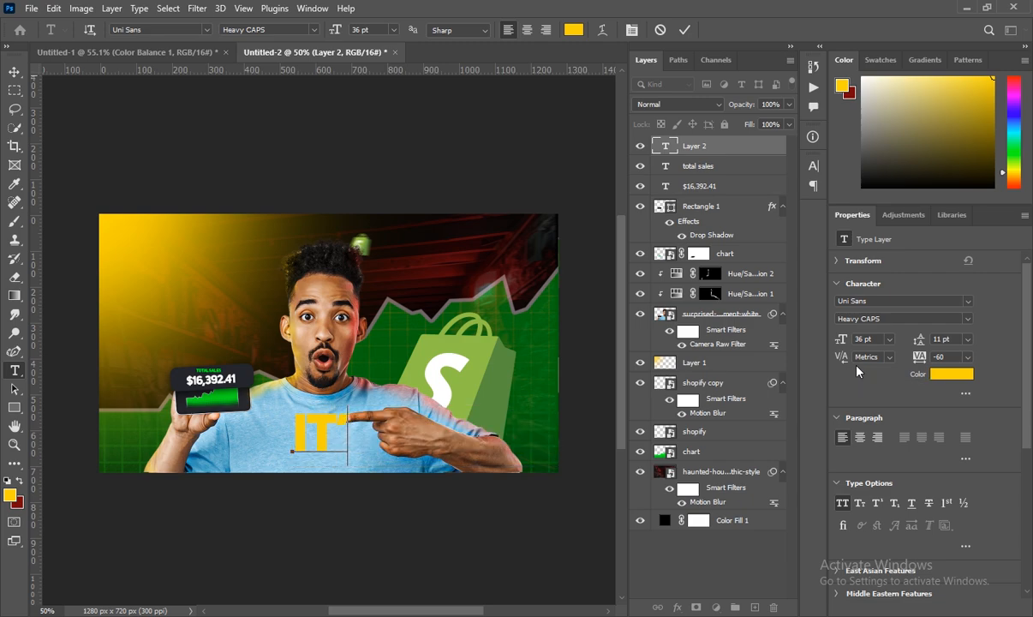
{"action": "type", "text": "'S INSANE"}
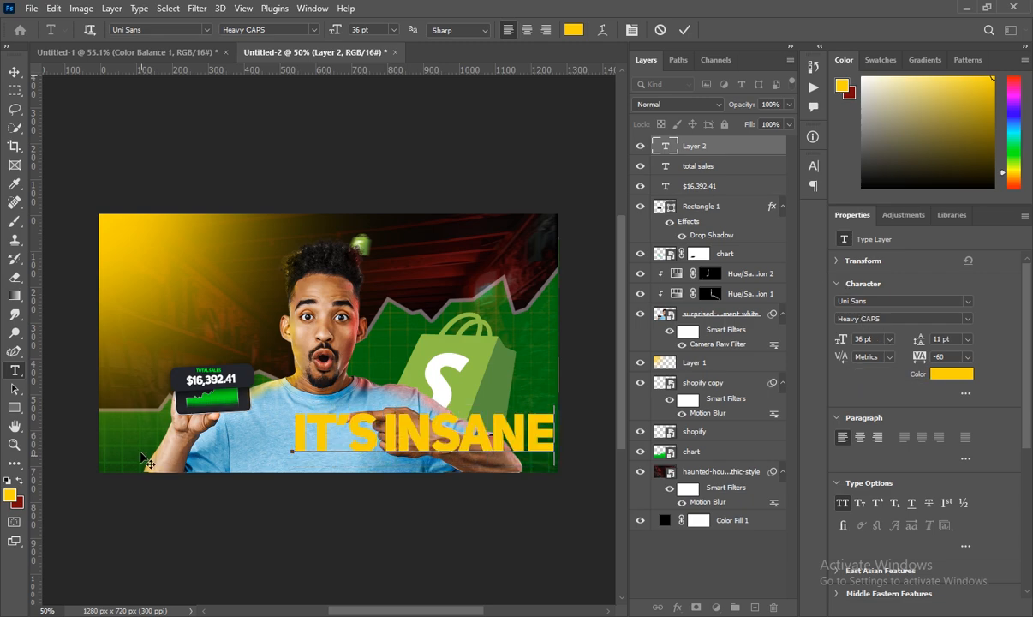
- Centre the IT'S INSANE headline over the lower part of the man's shirt and apply faux italic to the whole text
{"action": "left_click_drag", "start_coordinate": [298, 441], "coordinate": [555, 441]}
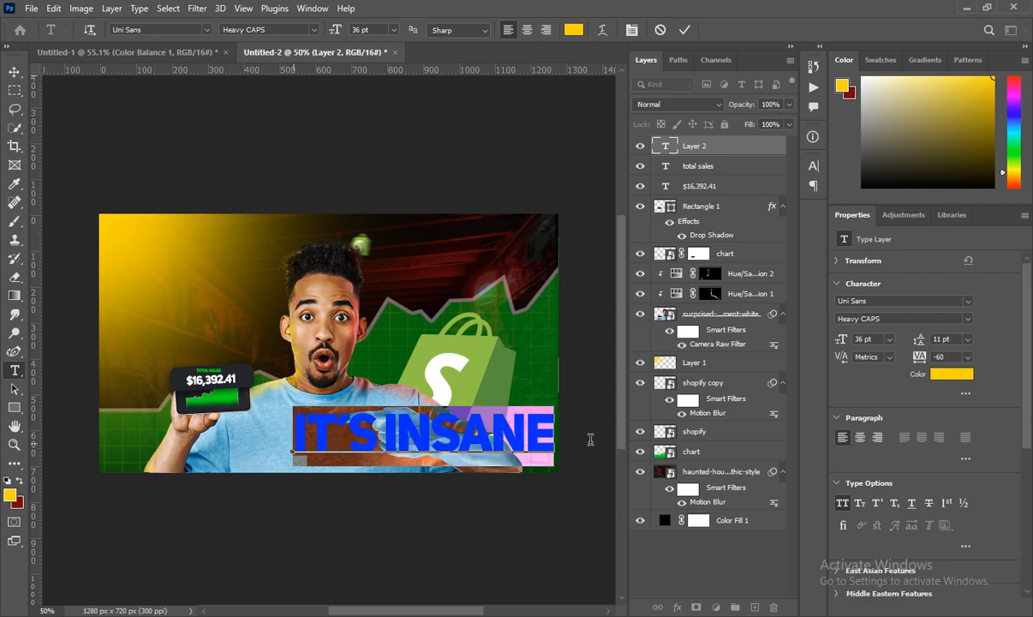
{"action": "left_click_drag", "start_coordinate": [403, 549], "coordinate": [319, 580]}
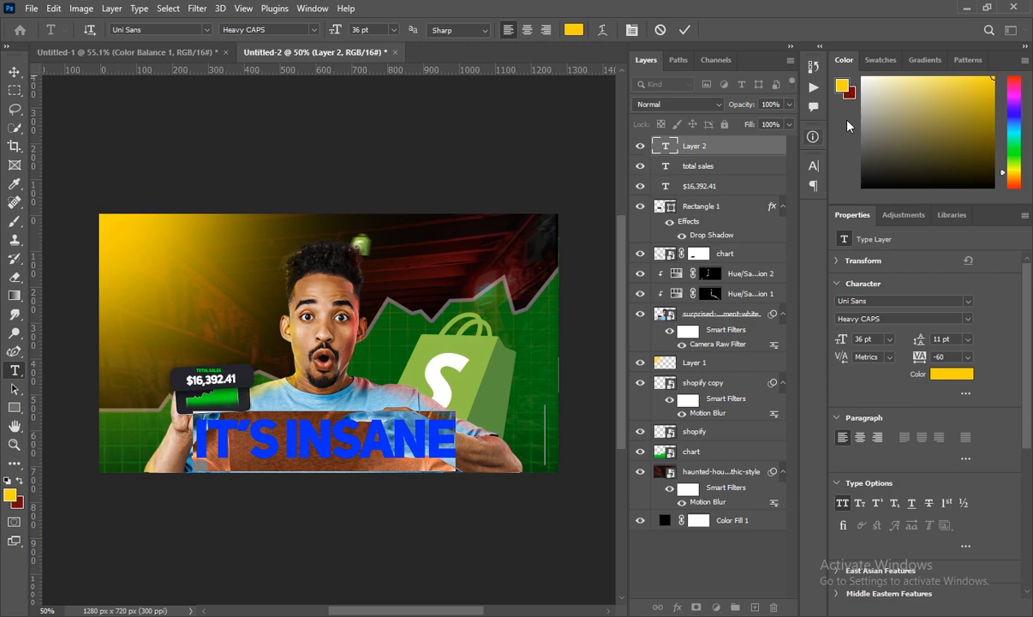
{"action": "left_click", "coordinate": [814, 168]}
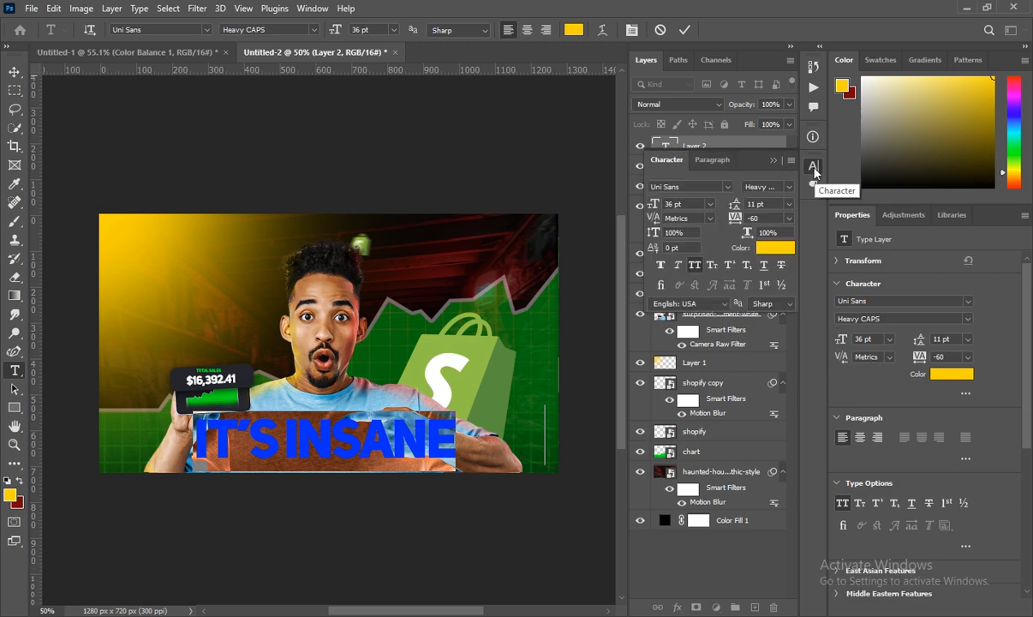
{"action": "left_click", "coordinate": [311, 7]}
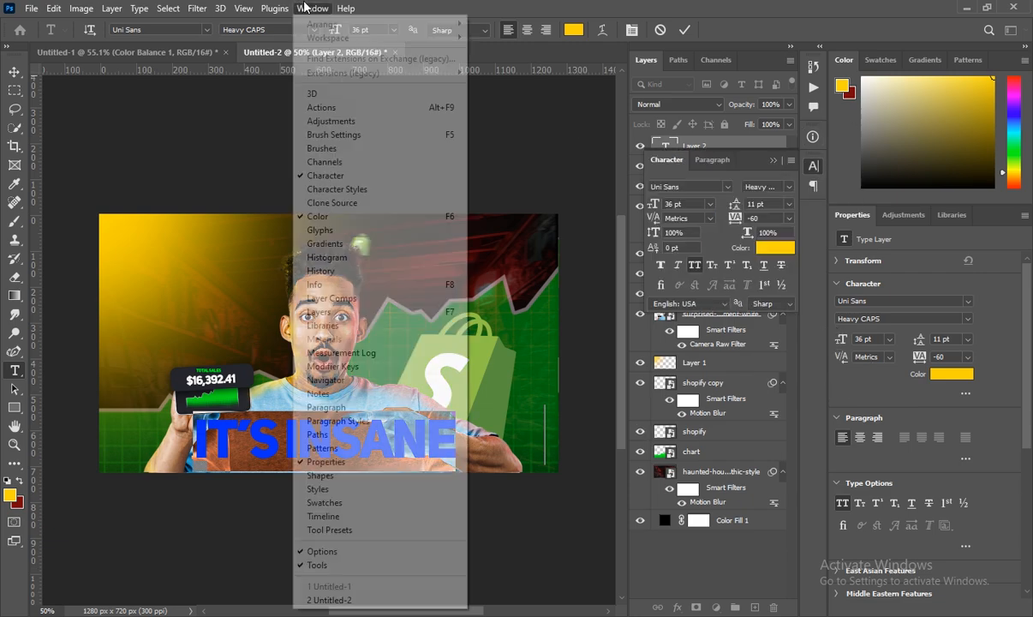
{"action": "left_click", "coordinate": [321, 174]}
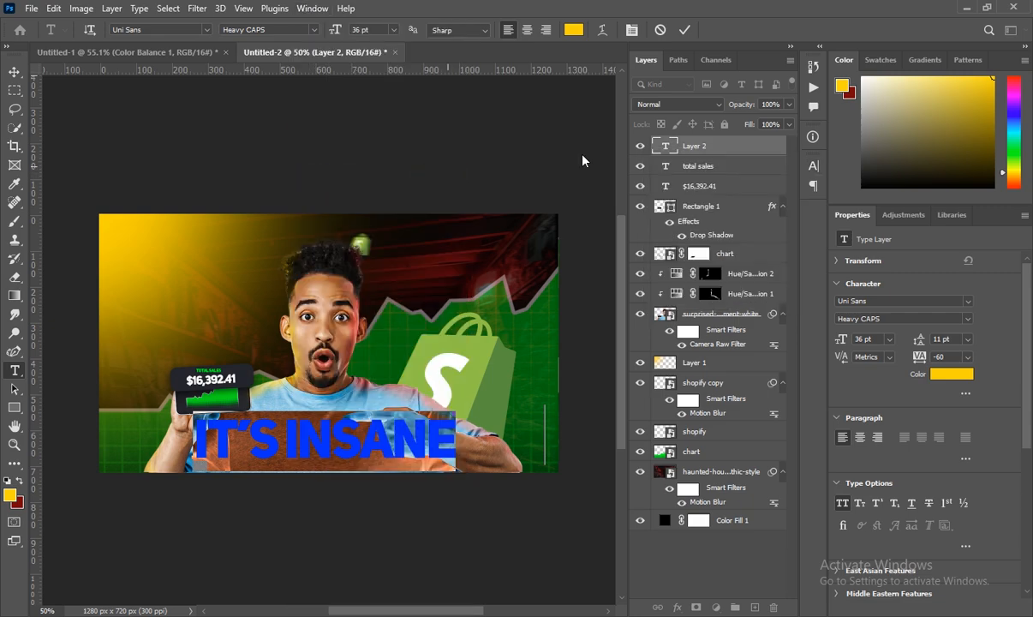
{"action": "left_click", "coordinate": [816, 170]}
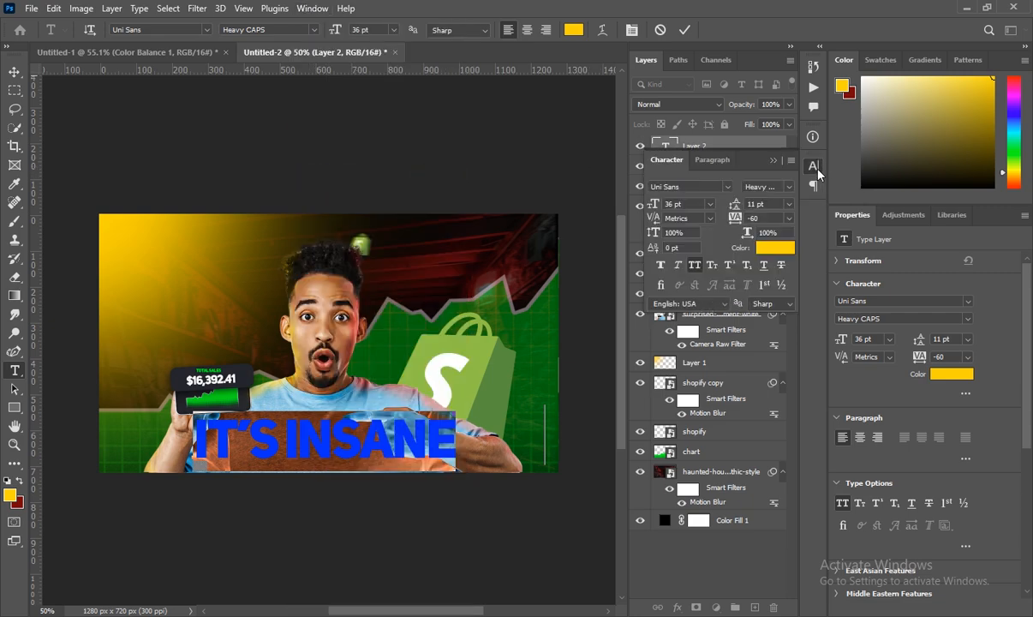
{"action": "left_click", "coordinate": [675, 267]}
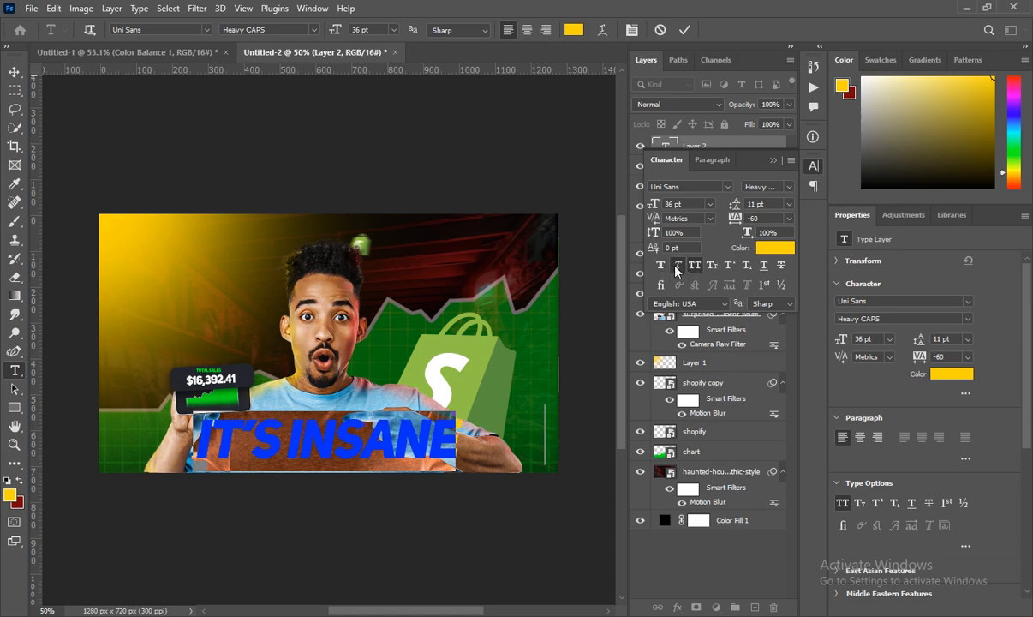
{"action": "left_click", "coordinate": [771, 165]}
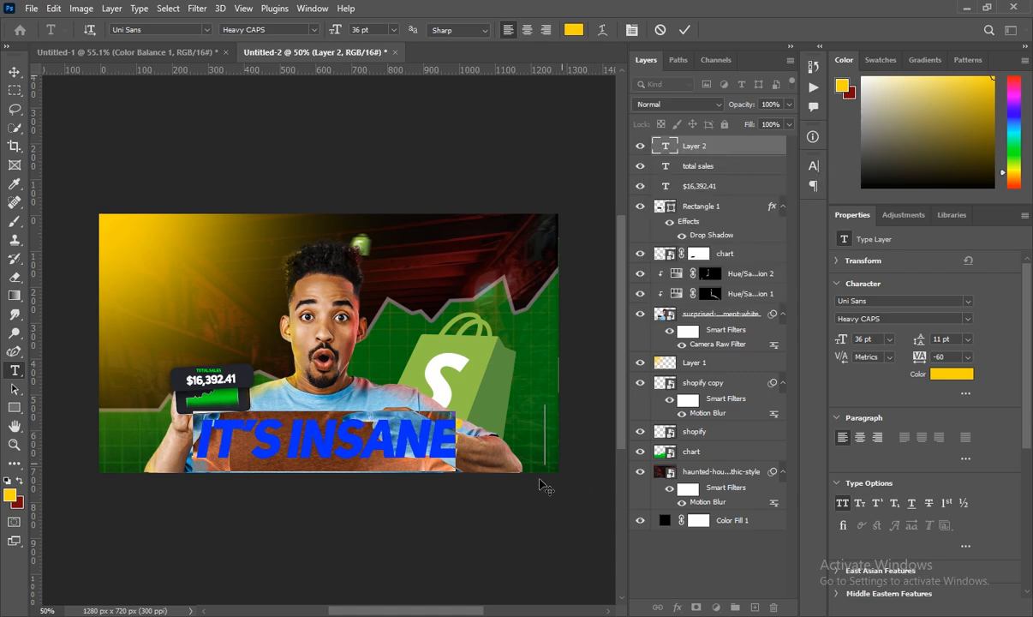
{"action": "left_click_drag", "start_coordinate": [383, 538], "coordinate": [360, 510]}
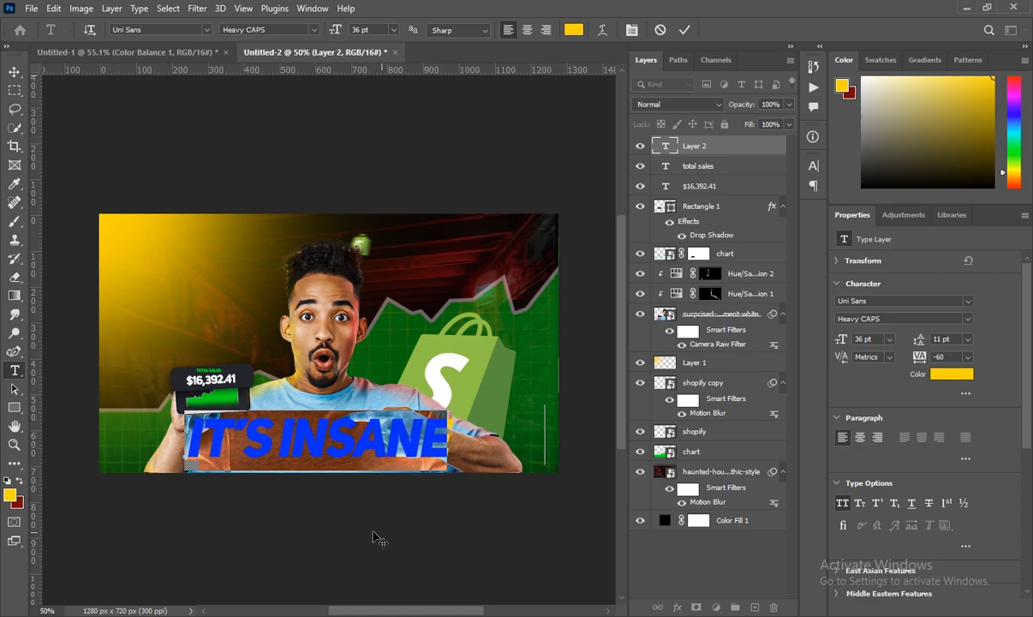
{"action": "left_click", "coordinate": [700, 146]}
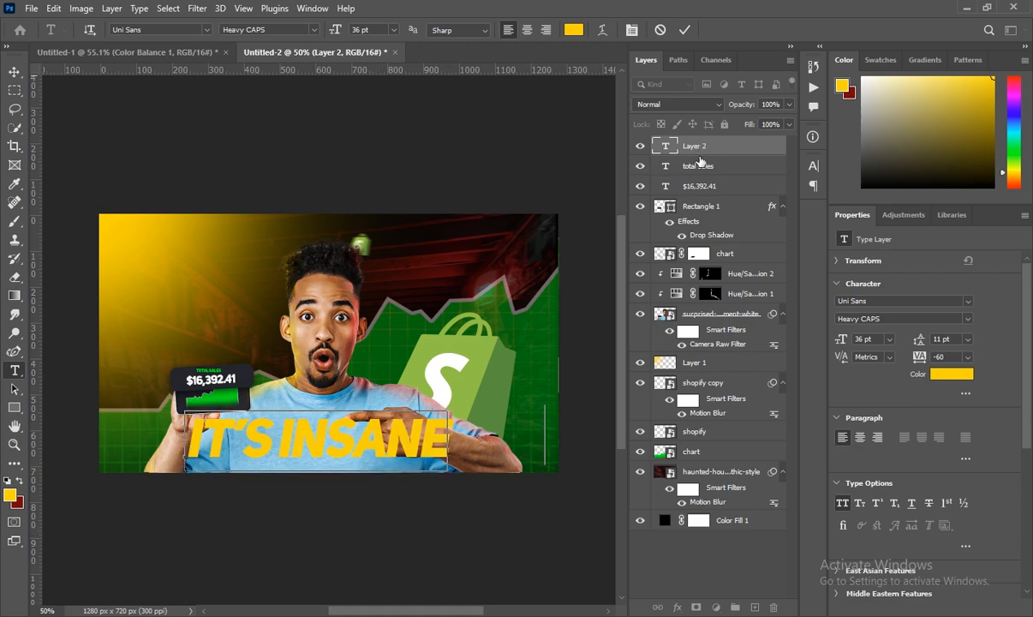
- Following the Untitled-1 headline, give the new headline a Bevel & Emboss: Outer Bevel, Chisel Hard, depth 188%, direction Down, size 6 px, soften 4 px
{"action": "left_click", "coordinate": [147, 51]}
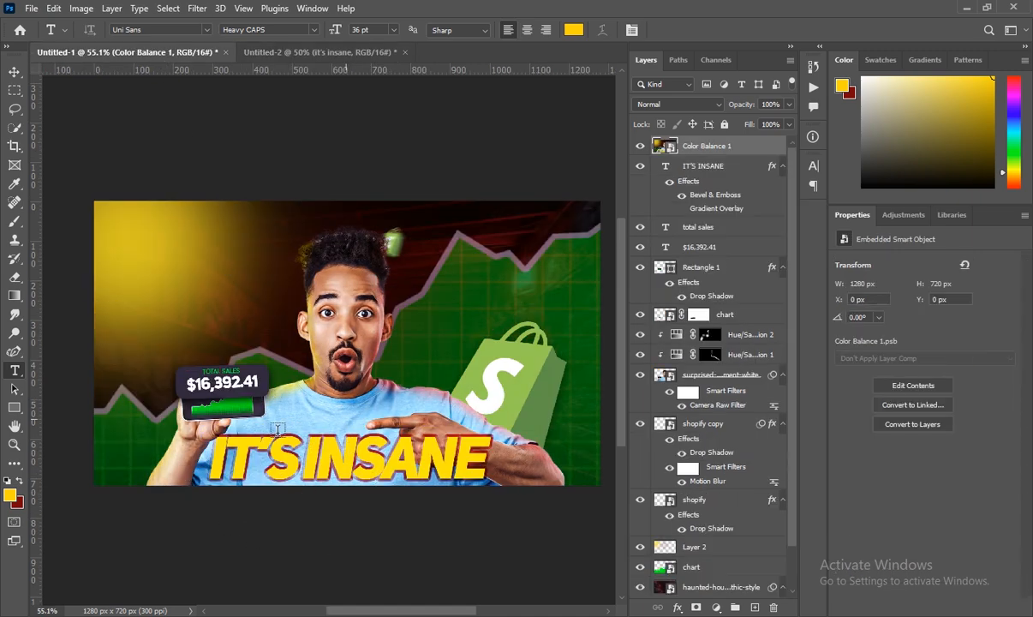
{"action": "left_click", "coordinate": [310, 50]}
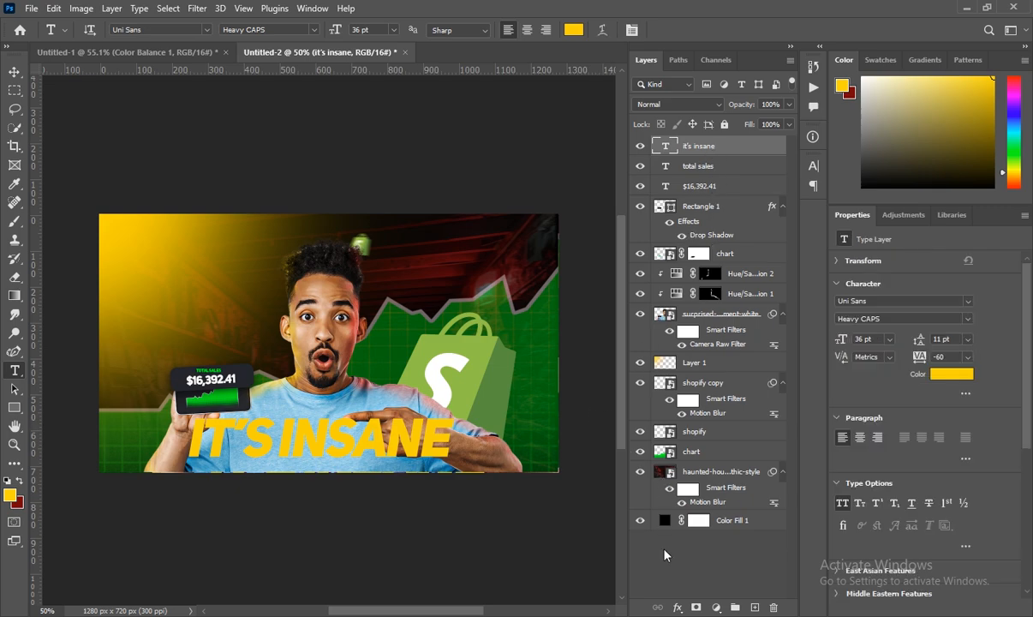
{"action": "left_click", "coordinate": [678, 607]}
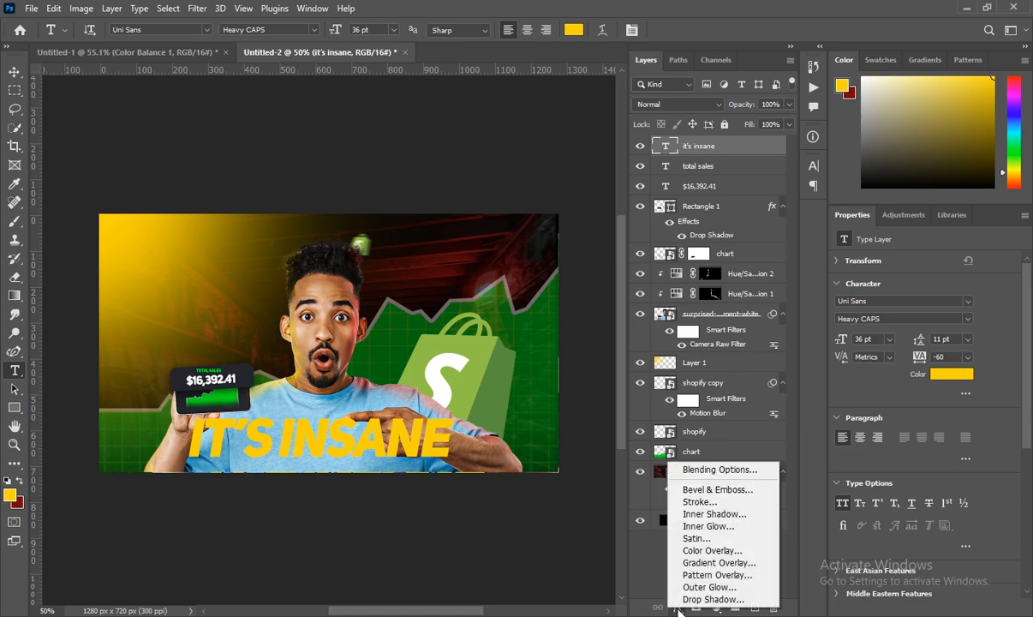
{"action": "left_click", "coordinate": [711, 491]}
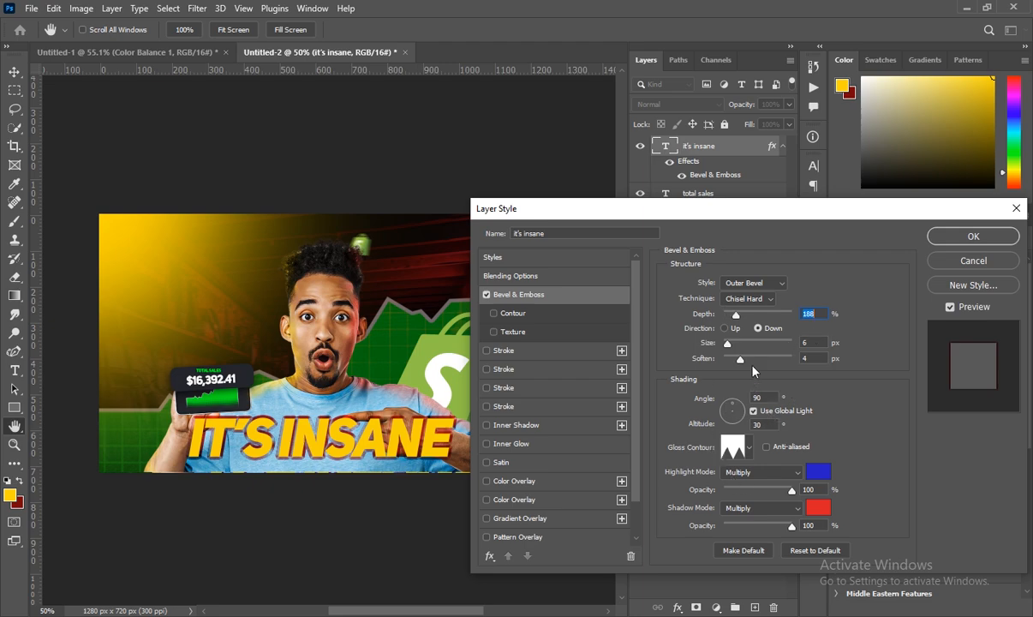
{"action": "left_click", "coordinate": [975, 236]}
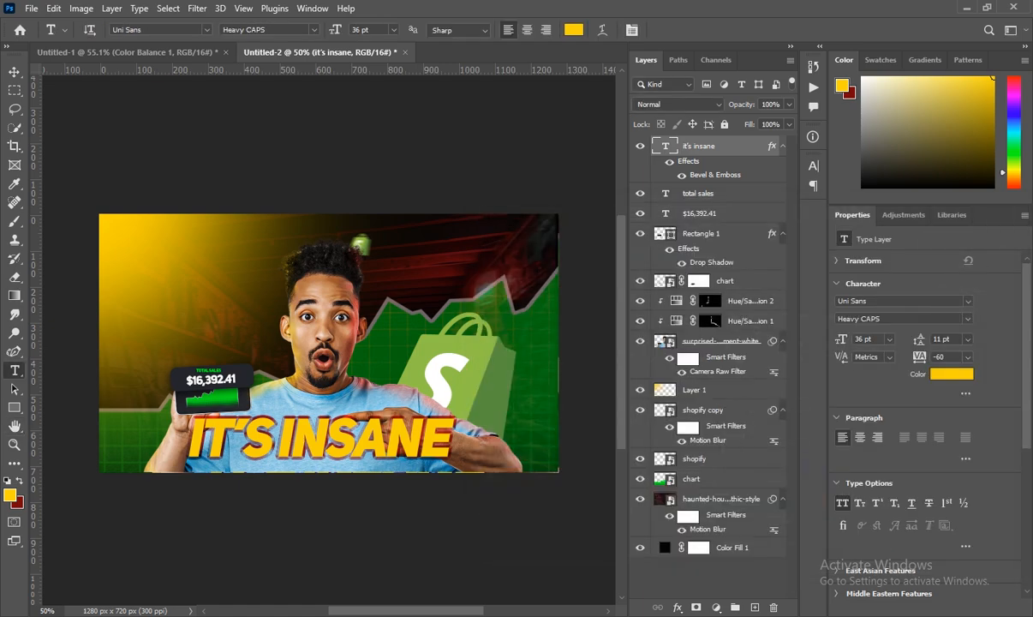
{"action": "scroll", "coordinate": [261, 533], "scroll_direction": "down", "scroll_amount": 2}
{"action": "scroll", "coordinate": [266, 533], "scroll_direction": "up", "scroll_amount": 3}
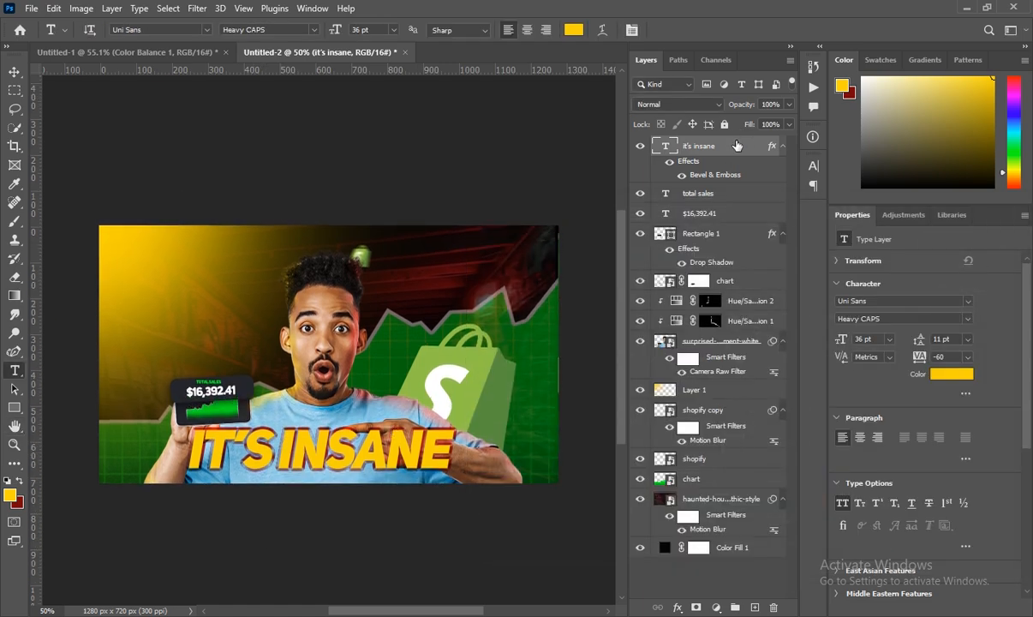
- Check the Untitled-1 document, stamp all visible layers into a new top layer, and clip a Color Balance adjustment to it
{"action": "left_click", "coordinate": [185, 51]}
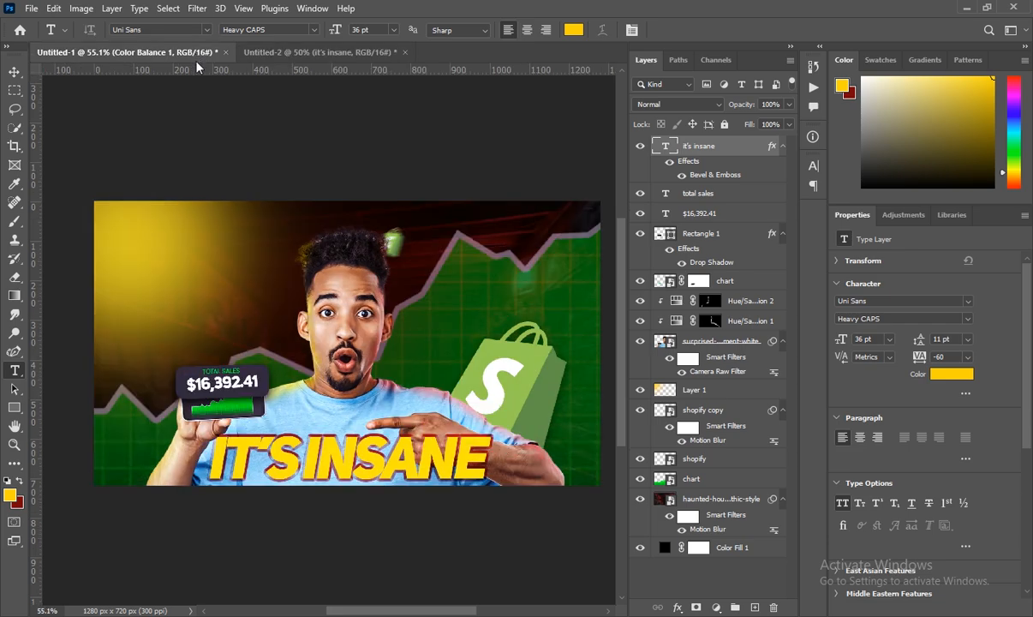
{"action": "left_click", "coordinate": [342, 55]}
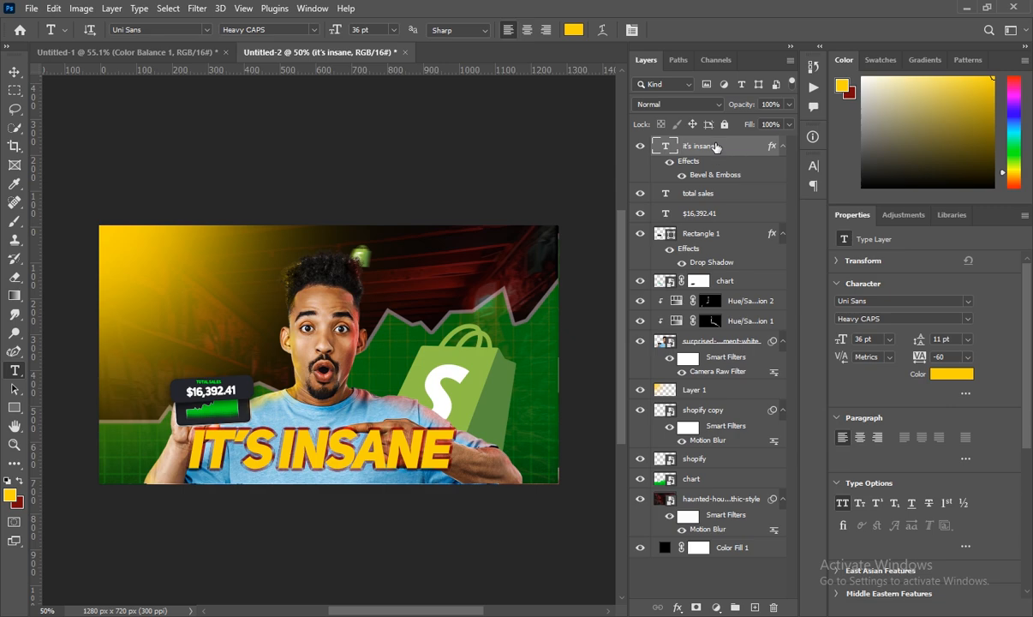
{"action": "key", "text": "ctrl+shift+alt+e"}
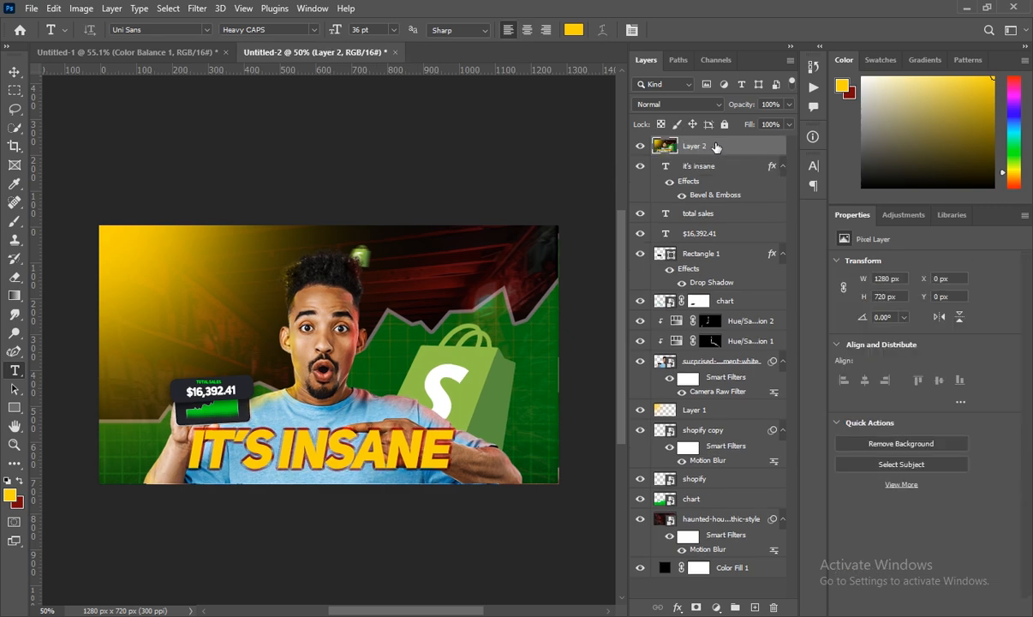
{"action": "left_click", "coordinate": [716, 608]}
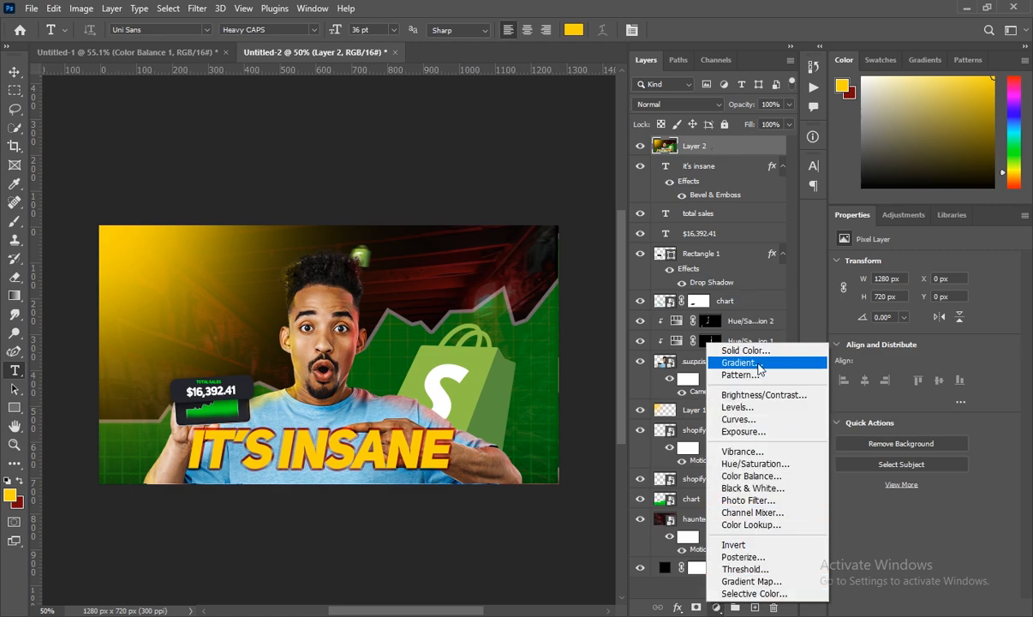
{"action": "left_click", "coordinate": [746, 477]}
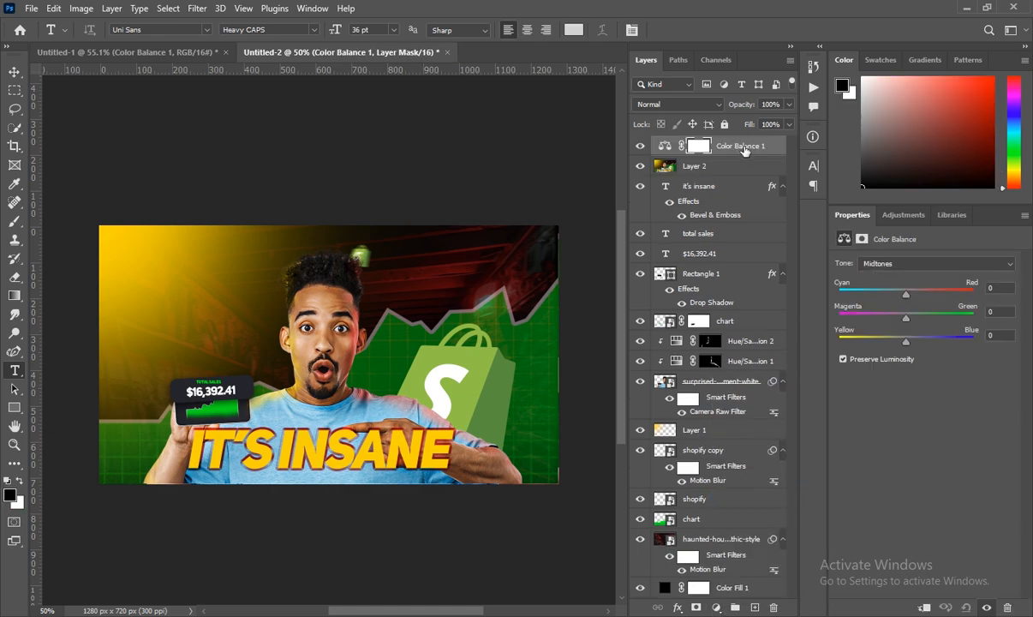
{"action": "right_click", "coordinate": [746, 149]}
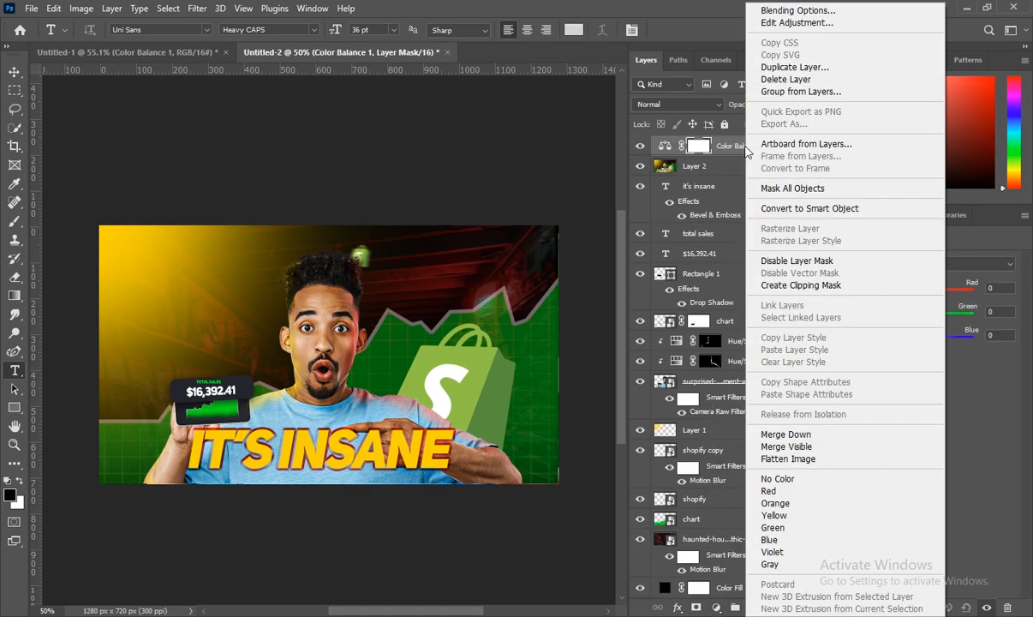
{"action": "left_click", "coordinate": [792, 286]}
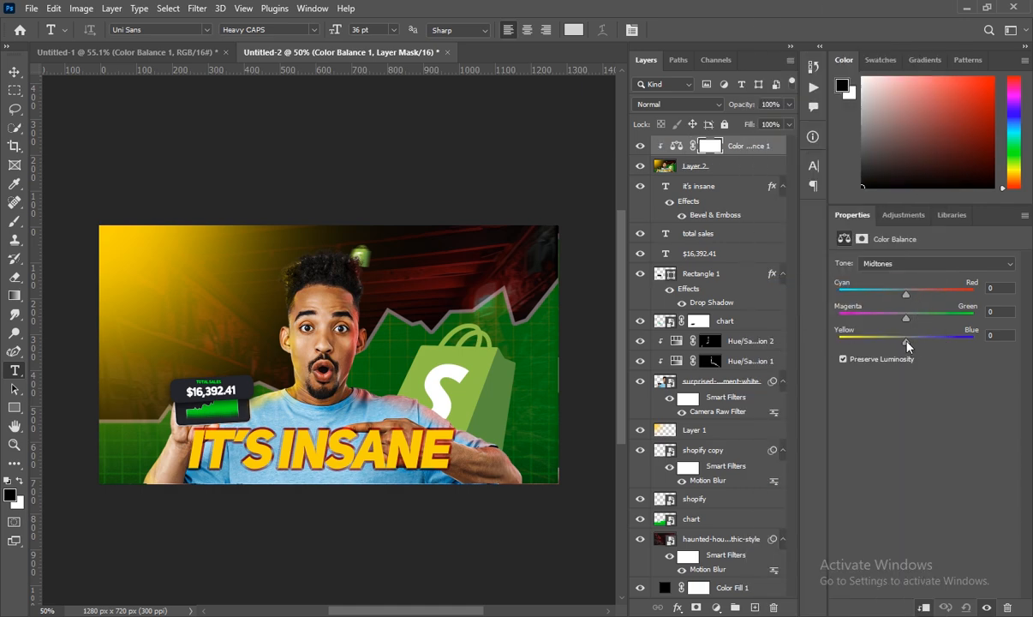
- Set the Color Balance midtones to red +5, green -8, blue +22 and the highlights to red +8, green +12, blue +10
{"action": "left_click_drag", "start_coordinate": [907, 345], "coordinate": [910, 298]}
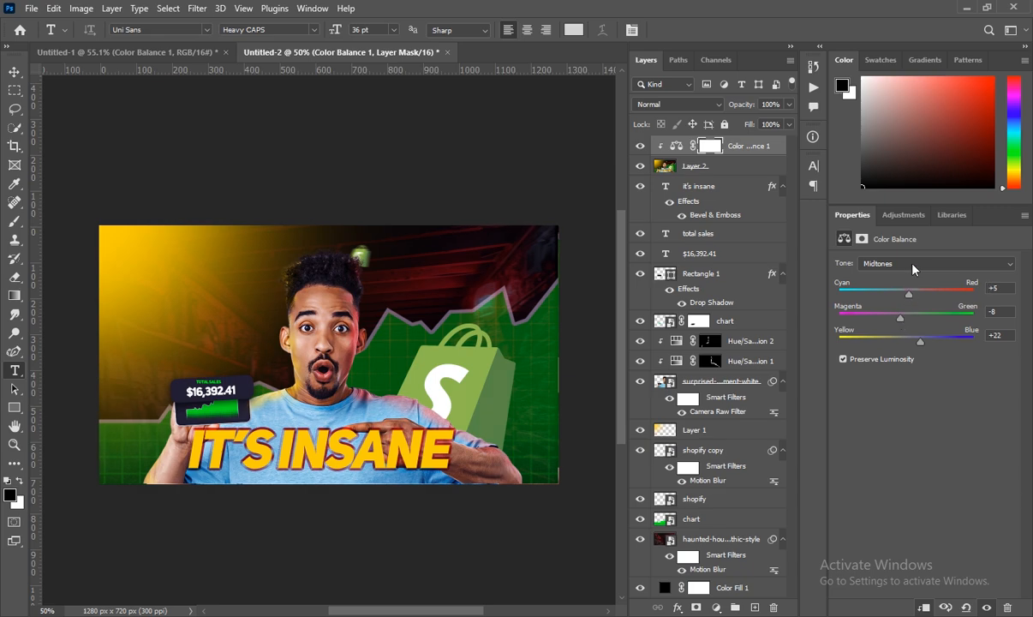
{"action": "left_click", "coordinate": [914, 265]}
{"action": "left_click", "coordinate": [896, 298]}
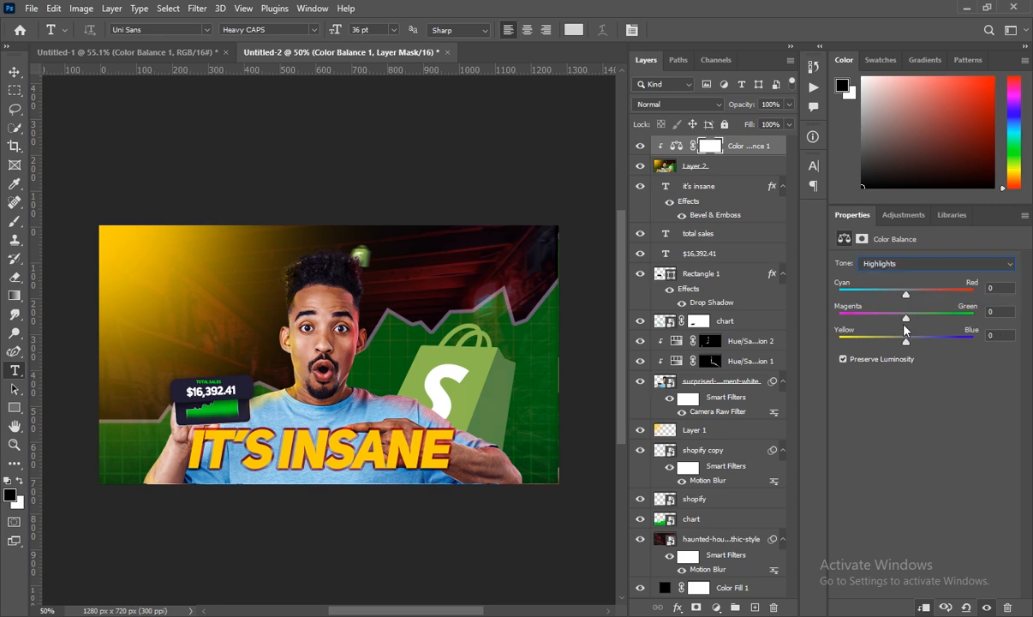
{"action": "left_click_drag", "start_coordinate": [907, 342], "coordinate": [914, 298]}
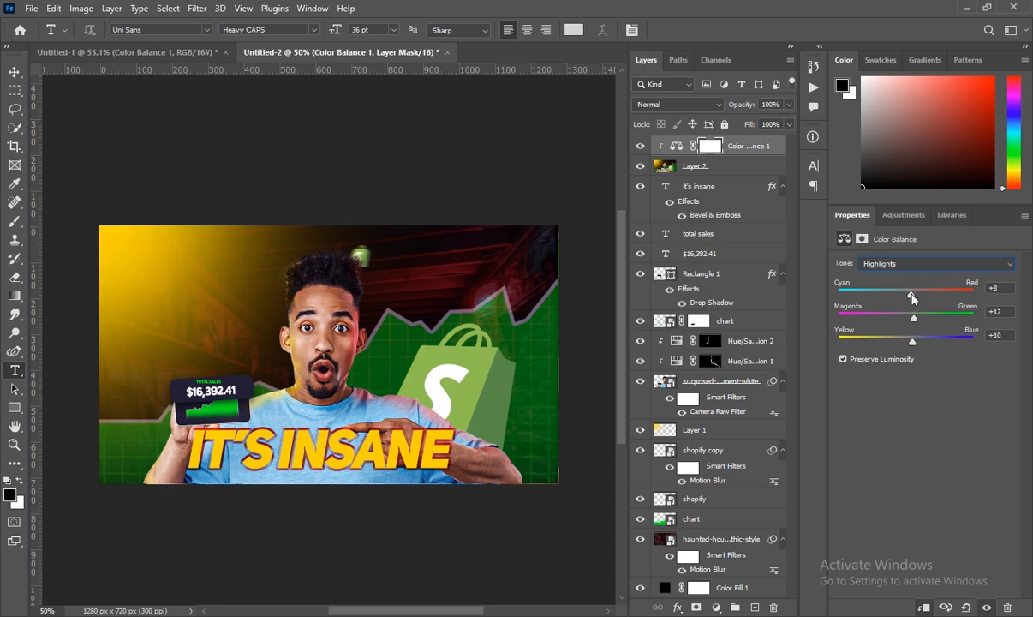
- Shift the Color Balance shadows about +11 toward blue and fine-tune their magenta-green and cyan-red balance
{"action": "left_click", "coordinate": [911, 265]}
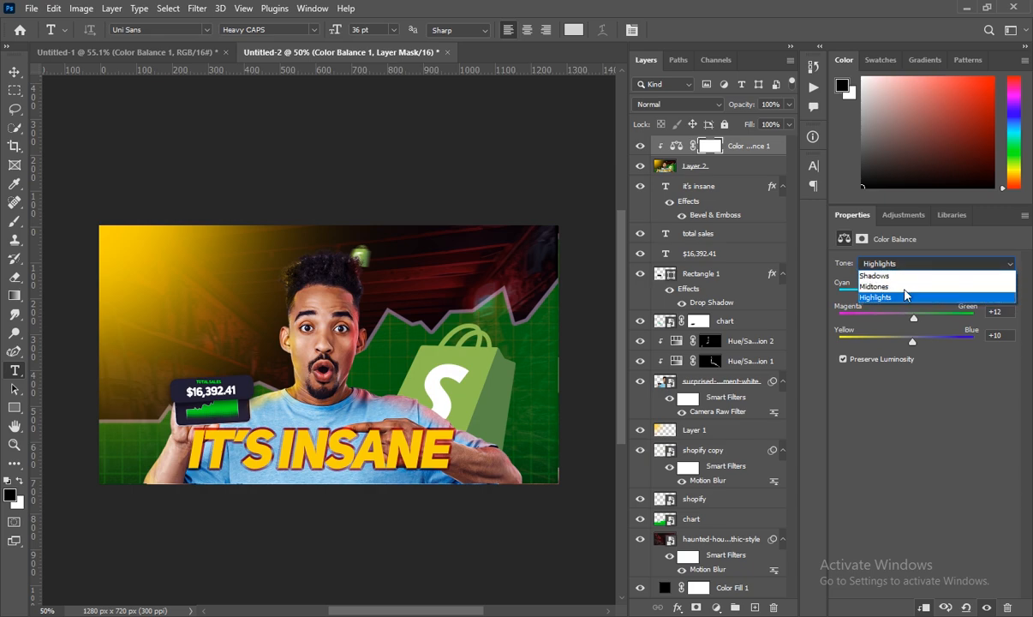
{"action": "left_click", "coordinate": [907, 286]}
{"action": "left_click_drag", "start_coordinate": [906, 338], "coordinate": [910, 336]}
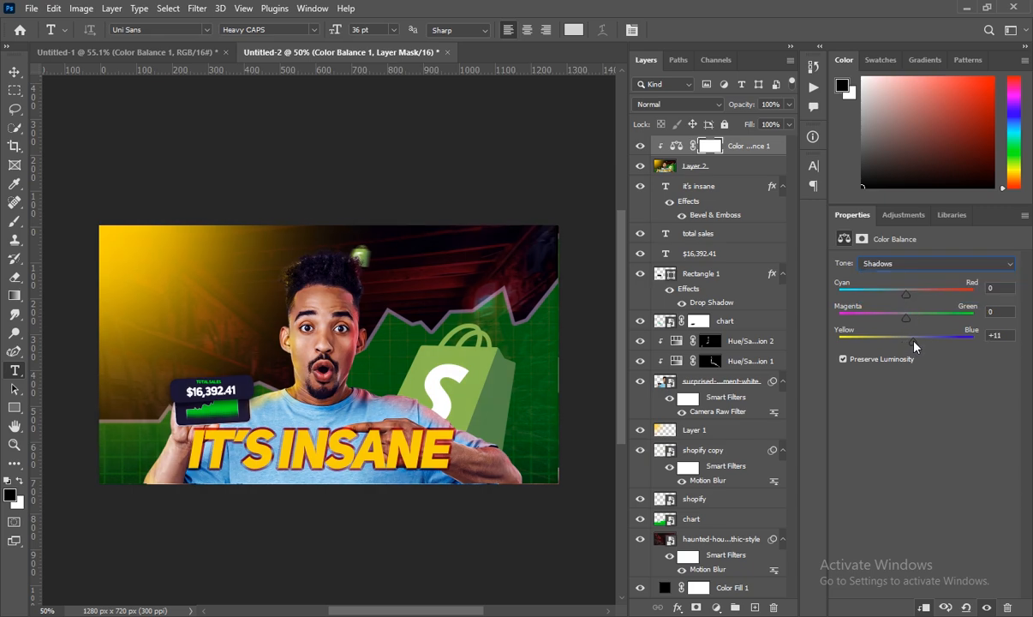
{"action": "mouse_move", "coordinate": [905, 317]}
{"action": "left_mouse_down"}
{"action": "mouse_move", "coordinate": [912, 297]}
{"action": "mouse_move", "coordinate": [904, 299]}
{"action": "left_mouse_up"}
{"action": "left_click", "coordinate": [735, 145]}
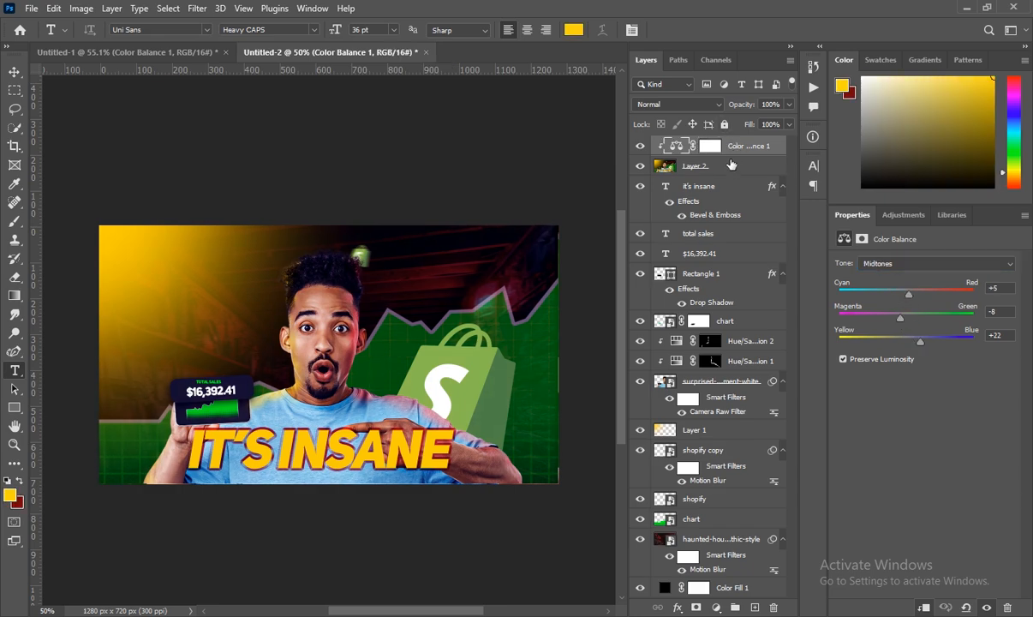